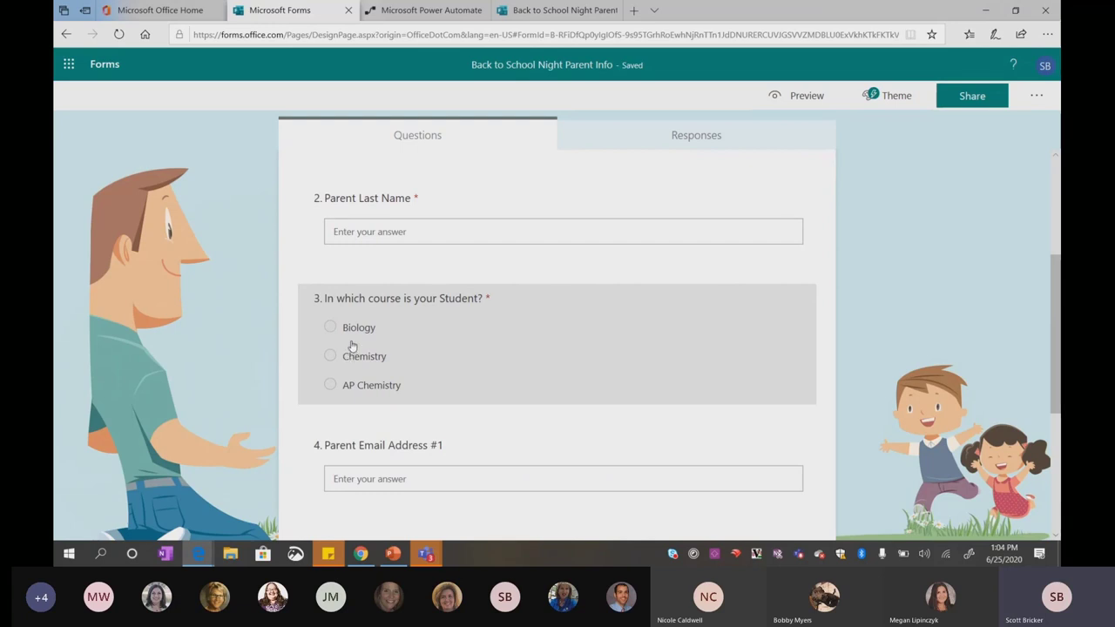
Scroll through the parent info form's questions, then switch to the Power Automate tab
{"action": "scroll", "coordinate": [352, 346], "scroll_direction": "down", "scroll_amount": 2}
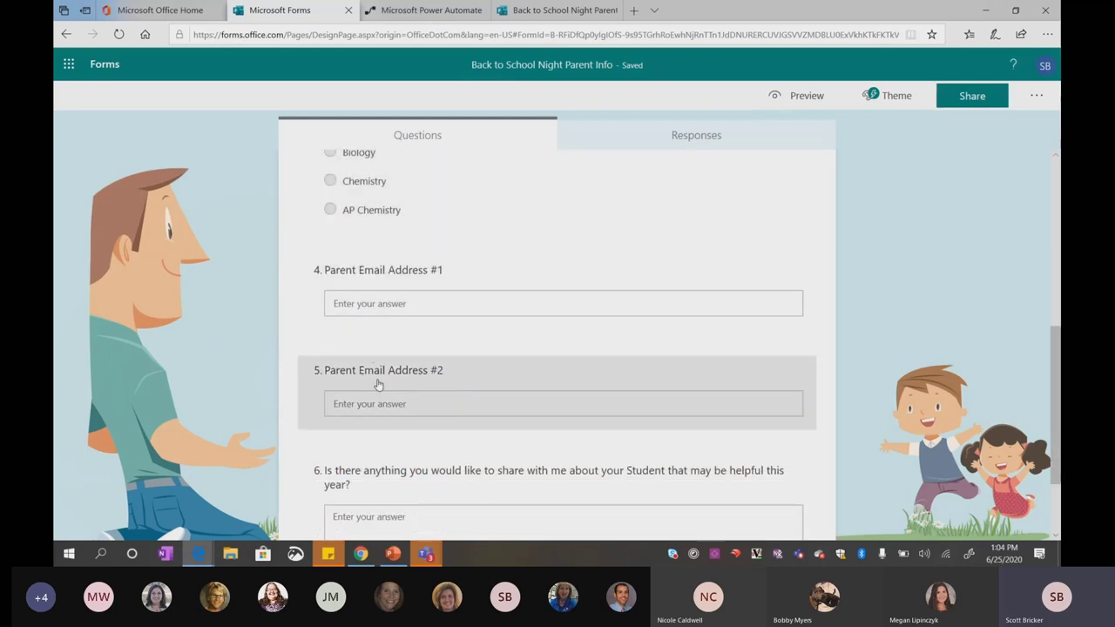
{"action": "scroll", "coordinate": [378, 384], "scroll_direction": "down", "scroll_amount": 2}
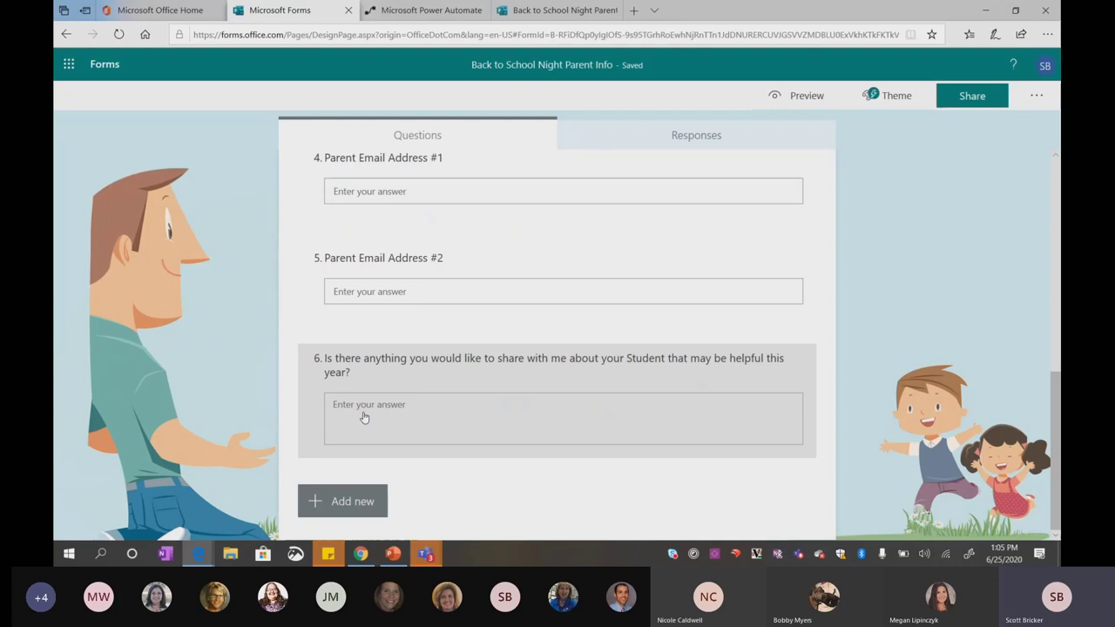
{"action": "scroll", "coordinate": [364, 418], "scroll_direction": "up", "scroll_amount": 7}
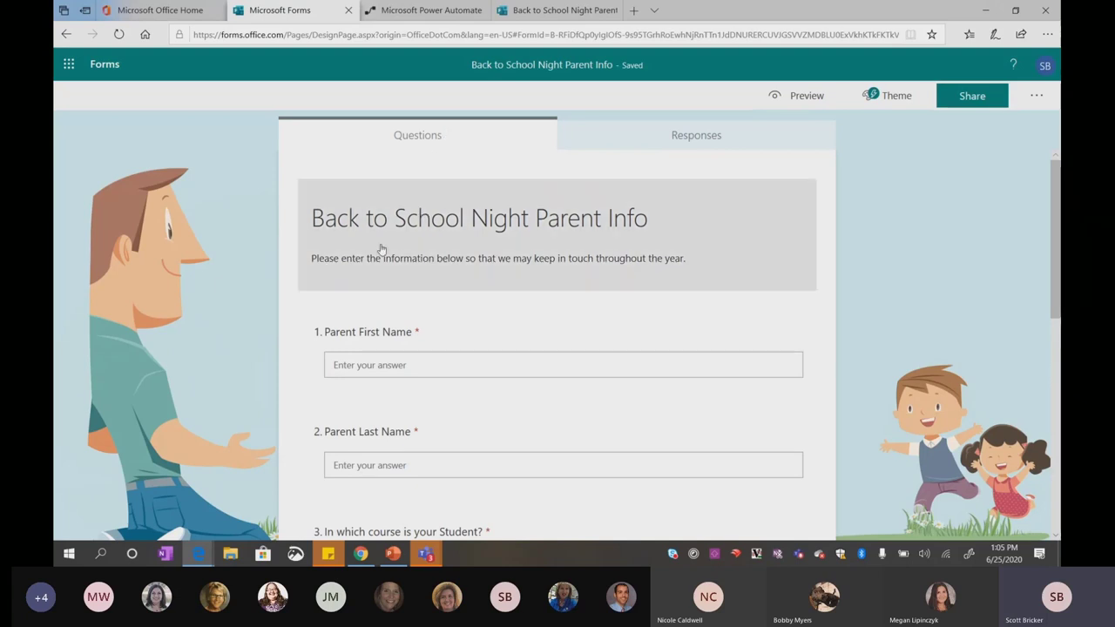
{"action": "scroll", "coordinate": [427, 292], "scroll_direction": "down", "scroll_amount": 4}
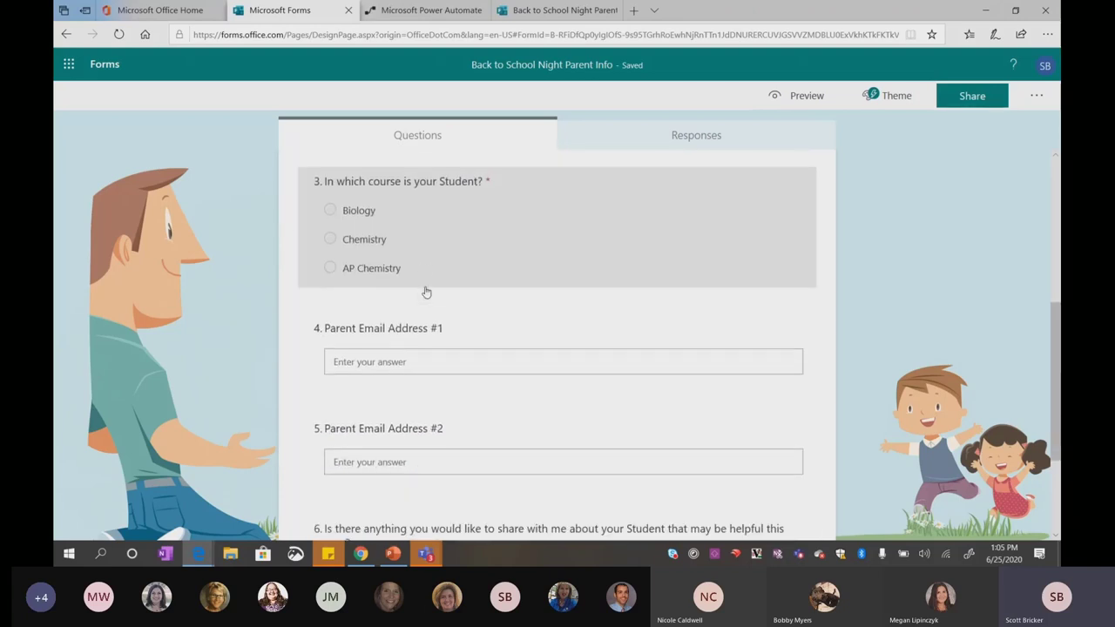
{"action": "scroll", "coordinate": [413, 241], "scroll_direction": "down", "scroll_amount": 2}
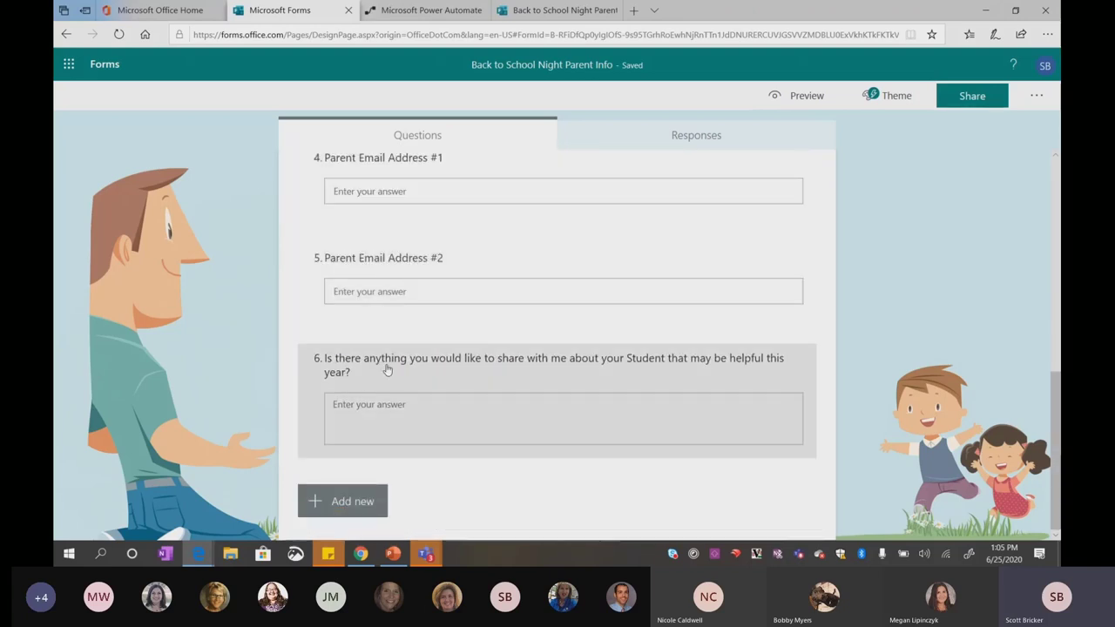
{"action": "scroll", "coordinate": [381, 406], "scroll_direction": "up", "scroll_amount": 5}
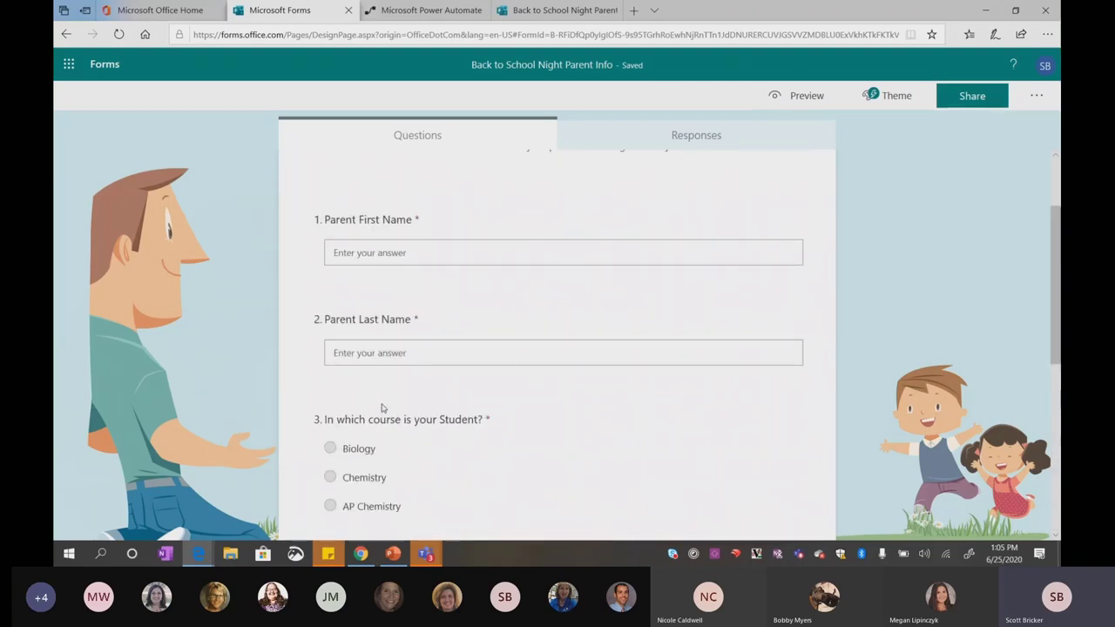
{"action": "left_click", "coordinate": [431, 19]}
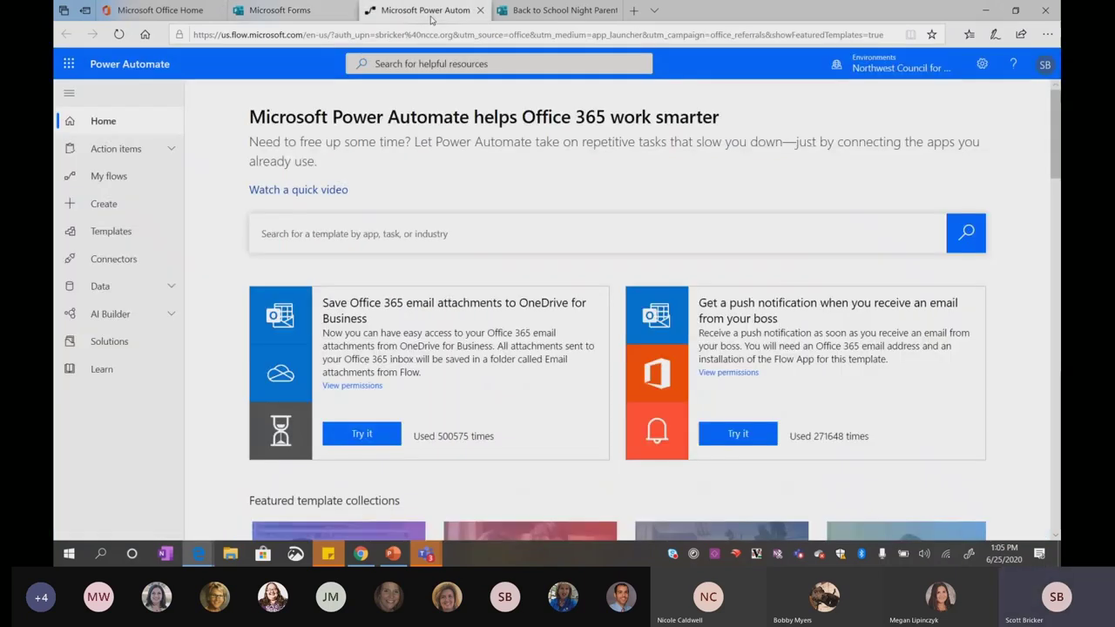
Glance at Office 365 home, return to Power Automate, and go to the Create page
{"action": "left_click", "coordinate": [173, 17]}
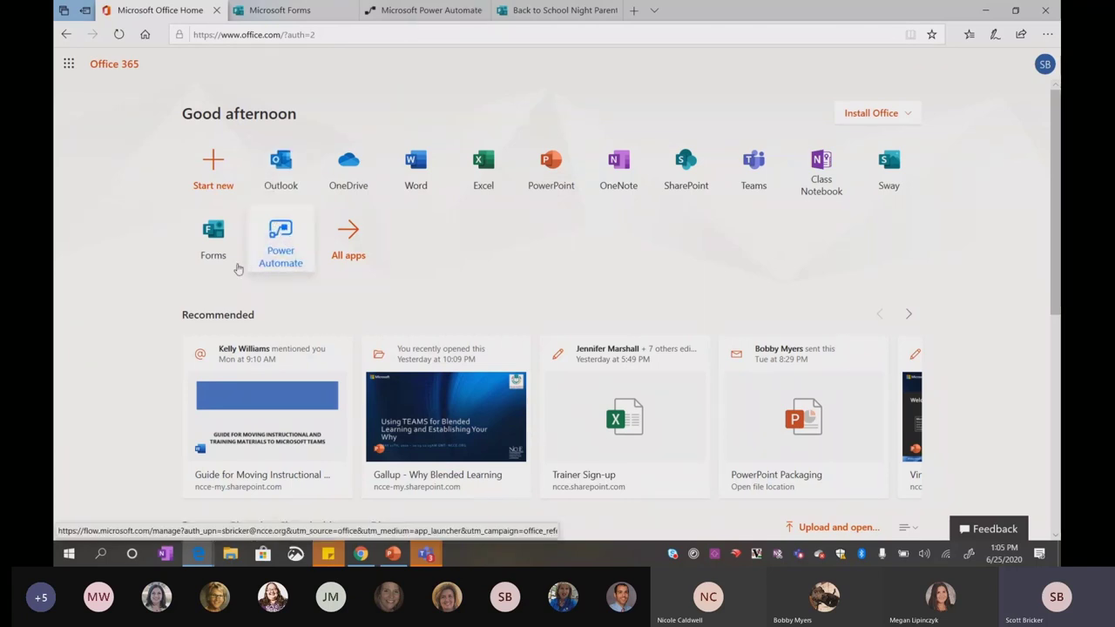
{"action": "left_click", "coordinate": [452, 19]}
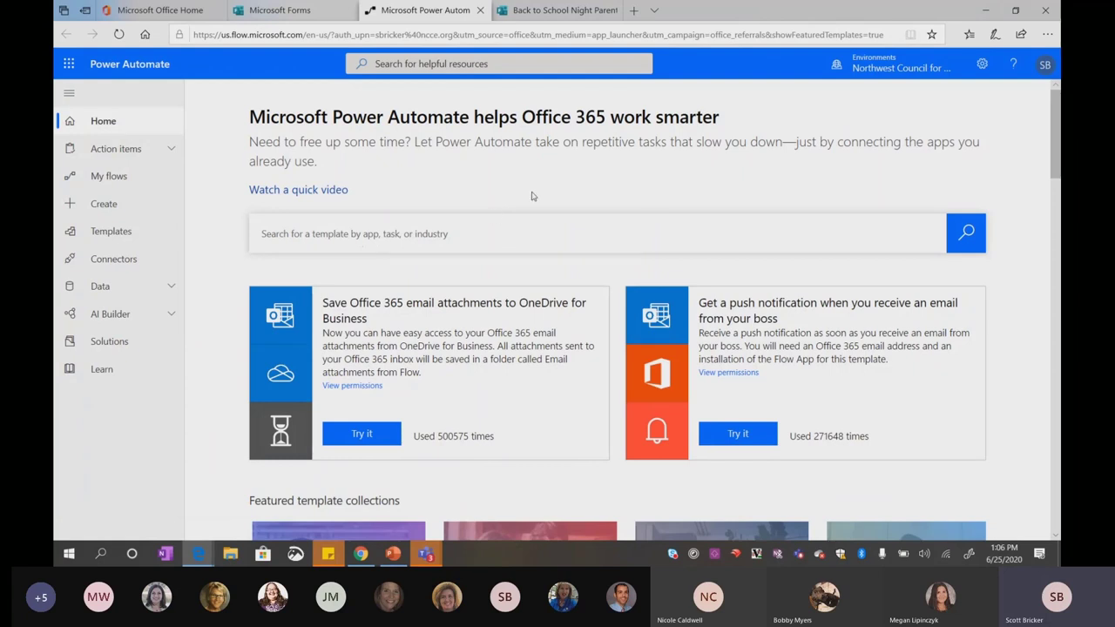
{"action": "left_click", "coordinate": [100, 215]}
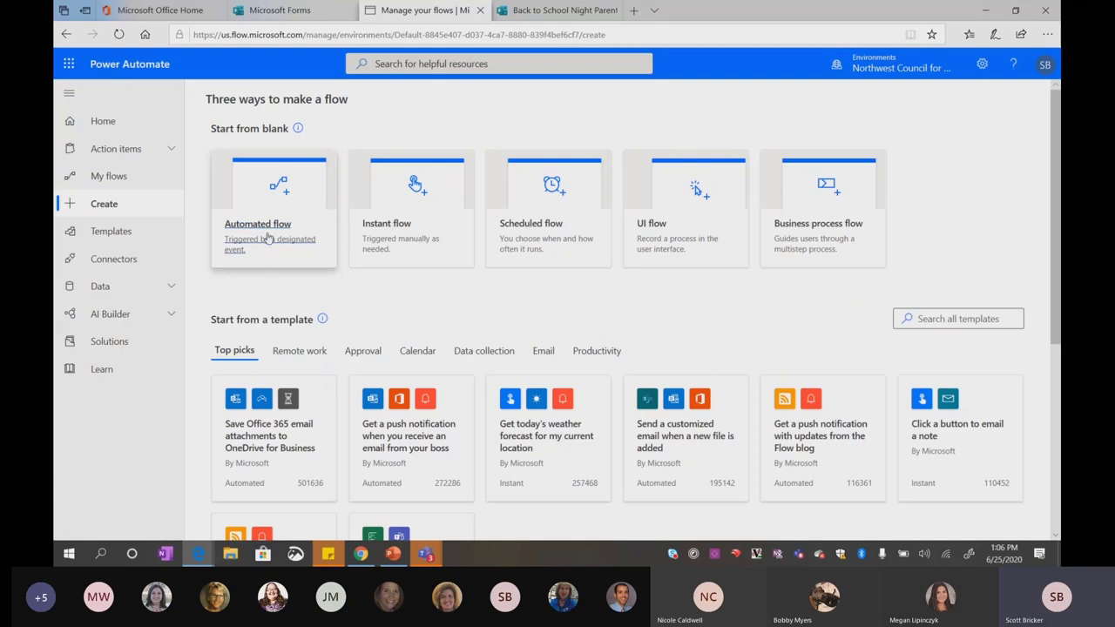
Create automated flow 'Back to School Night Email' with the Forms 'When a new response is submitted' trigger
{"action": "left_click", "coordinate": [264, 243]}
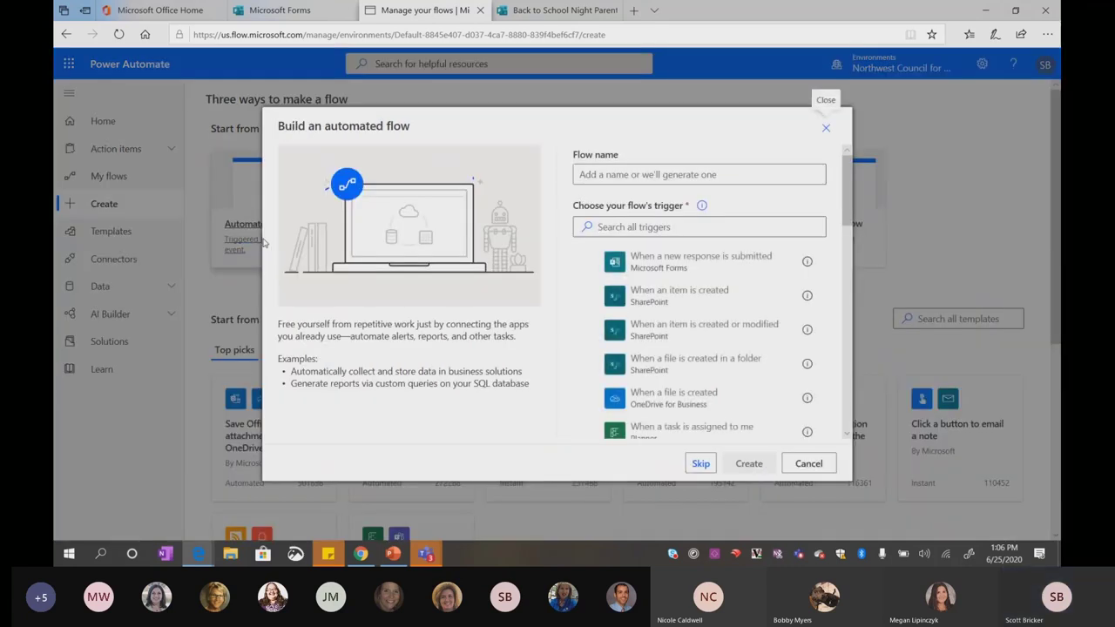
{"action": "type", "text": "B"}
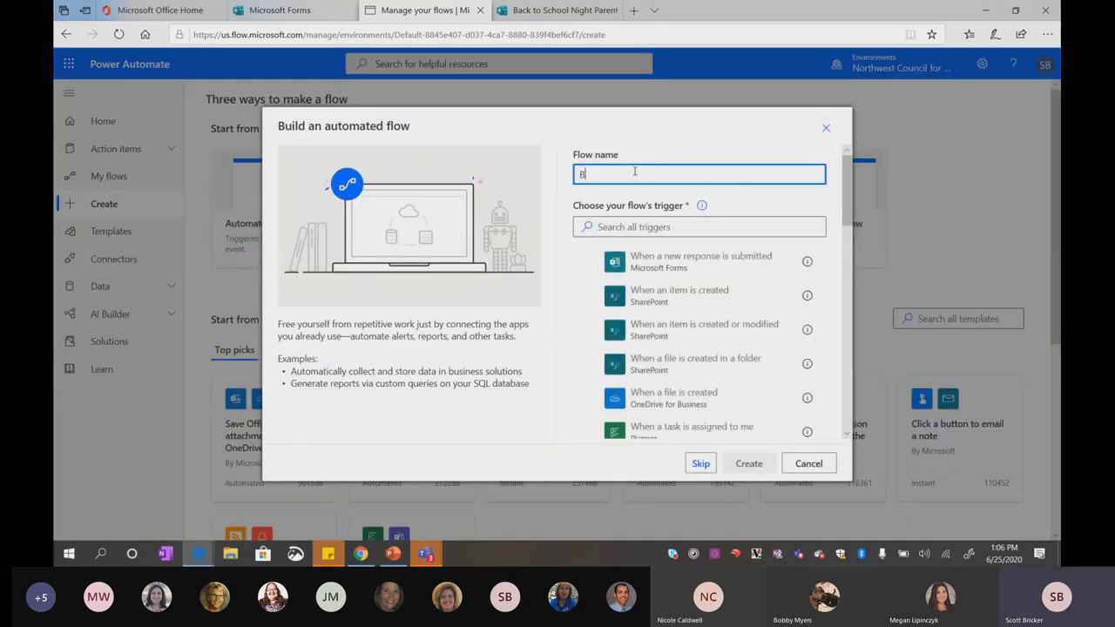
{"action": "type", "text": "ack to School Night Email"}
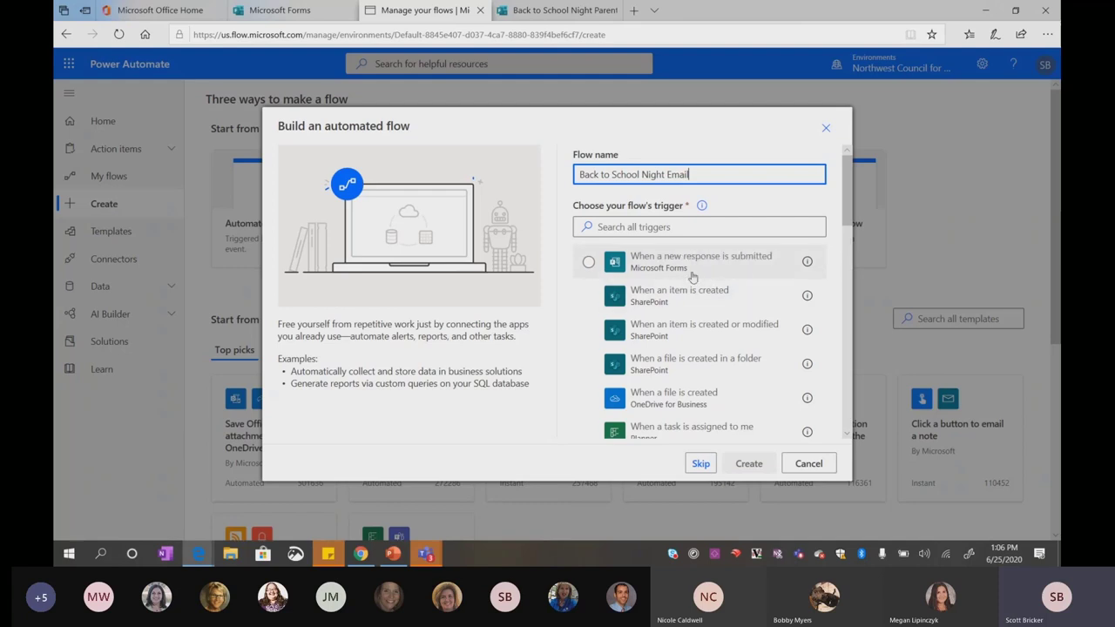
{"action": "left_click", "coordinate": [650, 228]}
{"action": "type", "text": "Forms"}
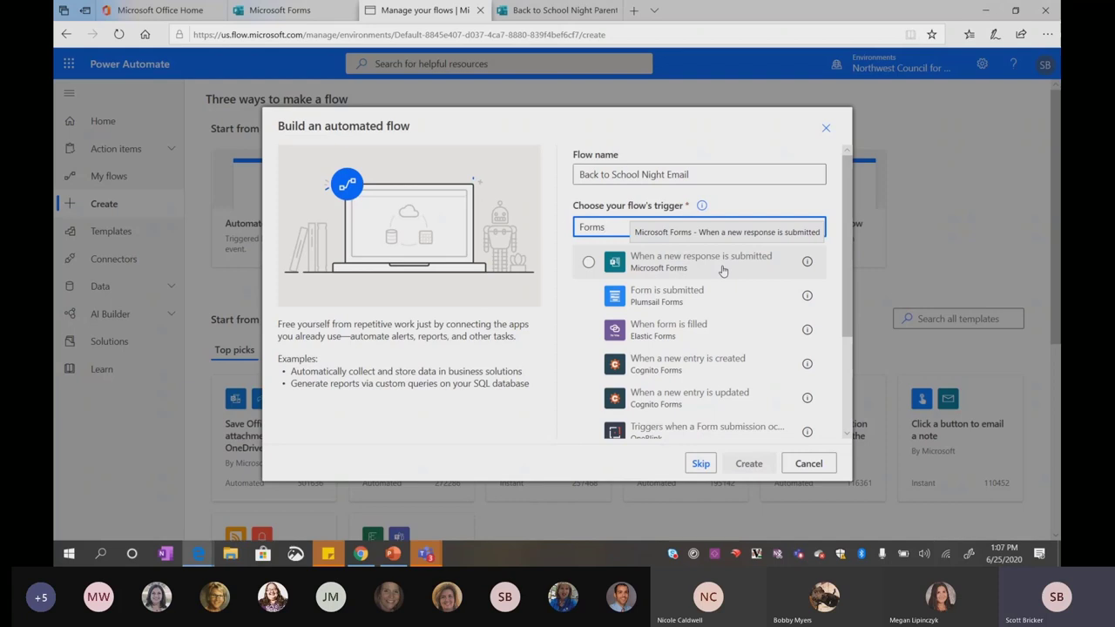
{"action": "left_click", "coordinate": [722, 271]}
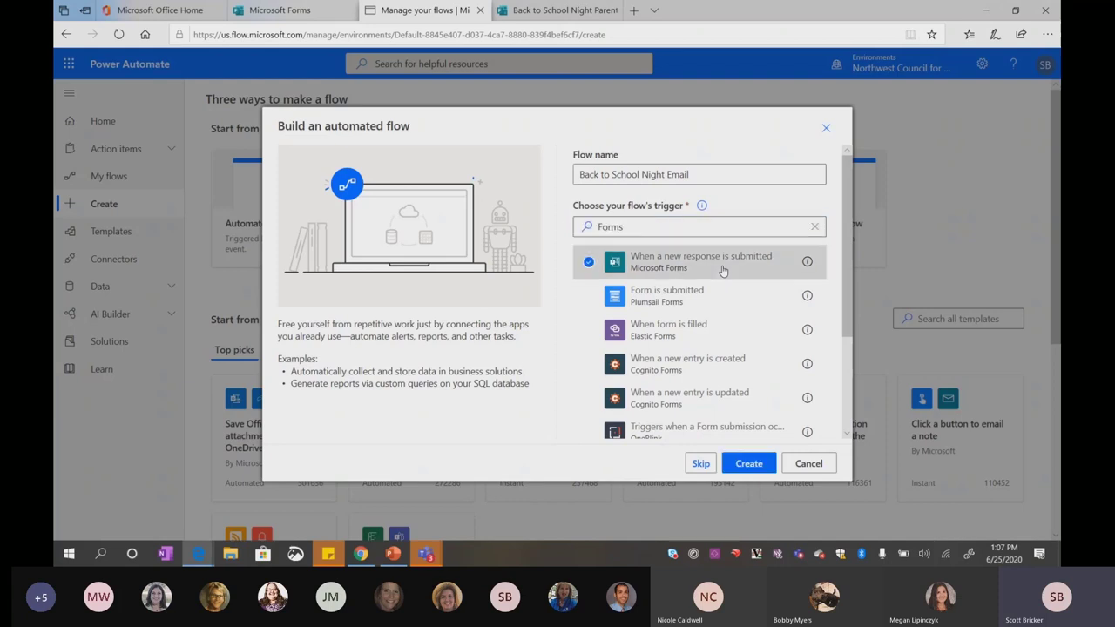
{"action": "left_click", "coordinate": [747, 466]}
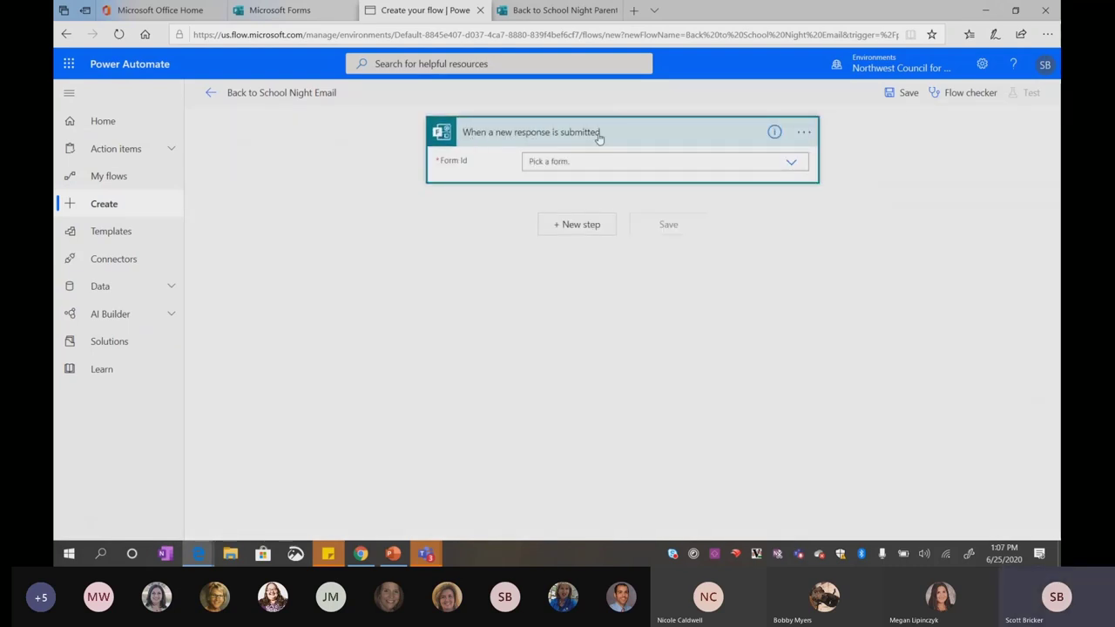
Set the trigger's Form Id to Back to School Night Parent Info and add a new step
{"action": "left_click", "coordinate": [792, 164]}
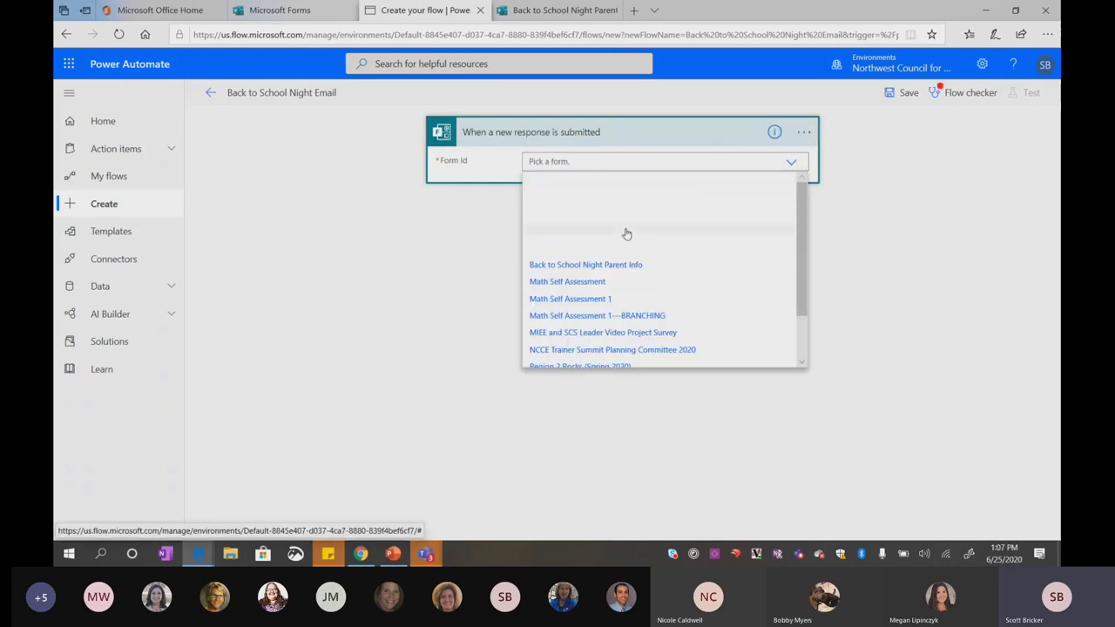
{"action": "scroll", "coordinate": [590, 271], "scroll_direction": "down", "scroll_amount": 1}
{"action": "scroll", "coordinate": [590, 272], "scroll_direction": "down", "scroll_amount": 1}
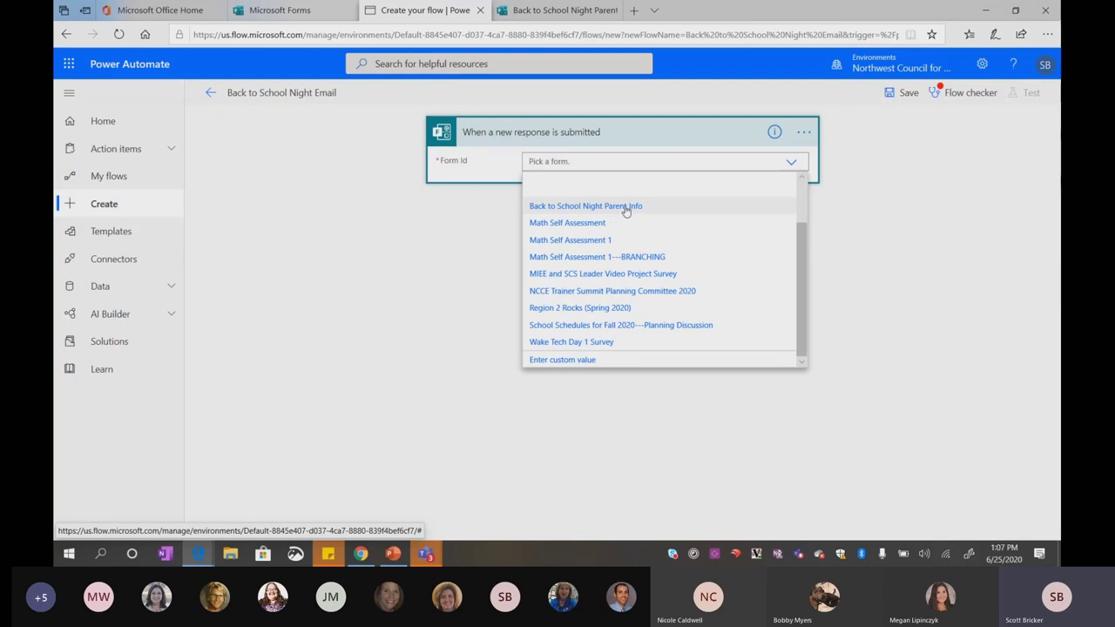
{"action": "left_click", "coordinate": [626, 209]}
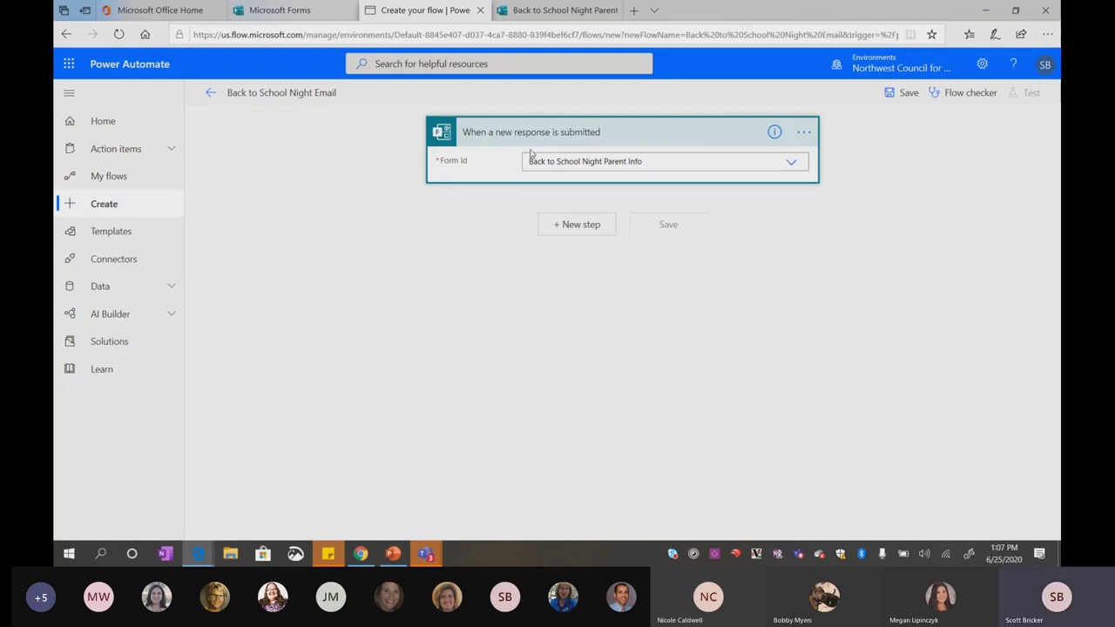
{"action": "left_click", "coordinate": [576, 225]}
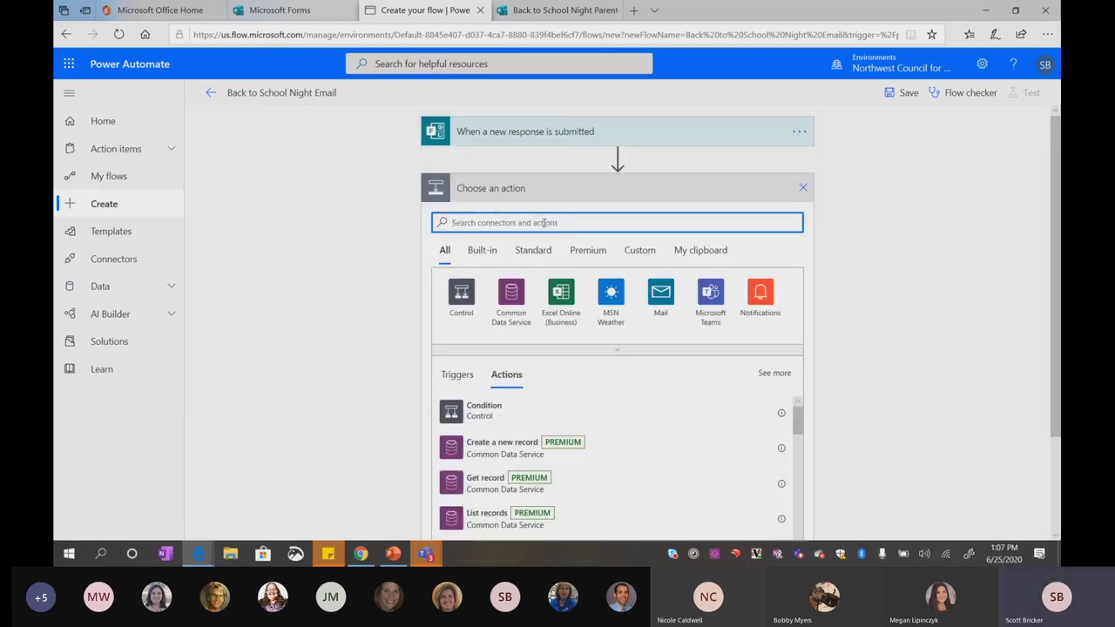
Add Get response details for the Back to School Night Parent Info form, using the trigger's Response Id
{"action": "type", "text": "forms"}
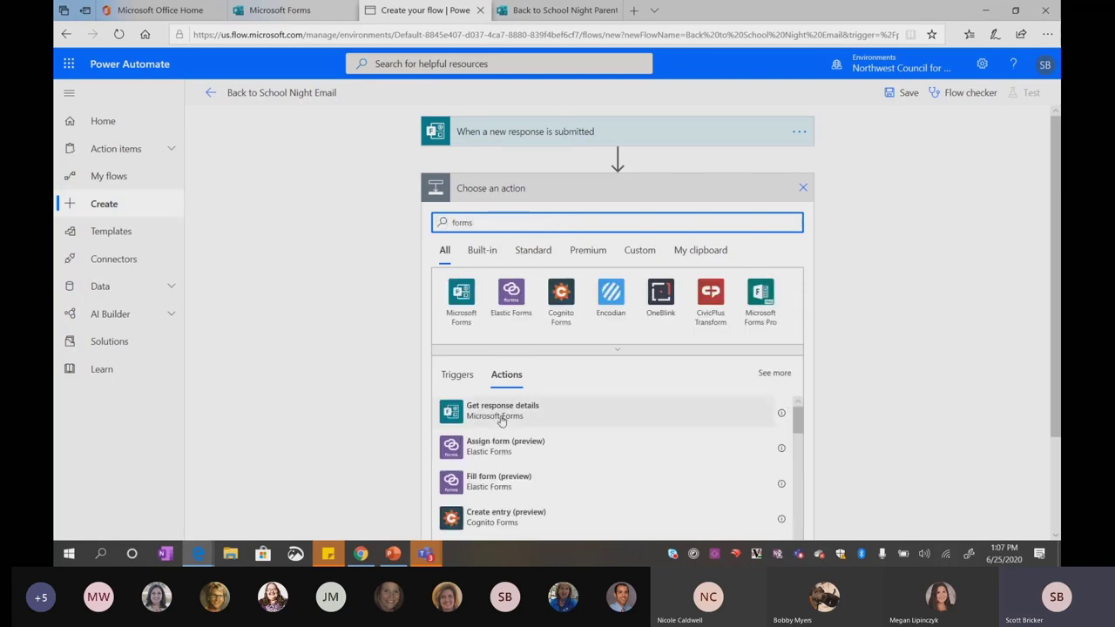
{"action": "left_click", "coordinate": [544, 416]}
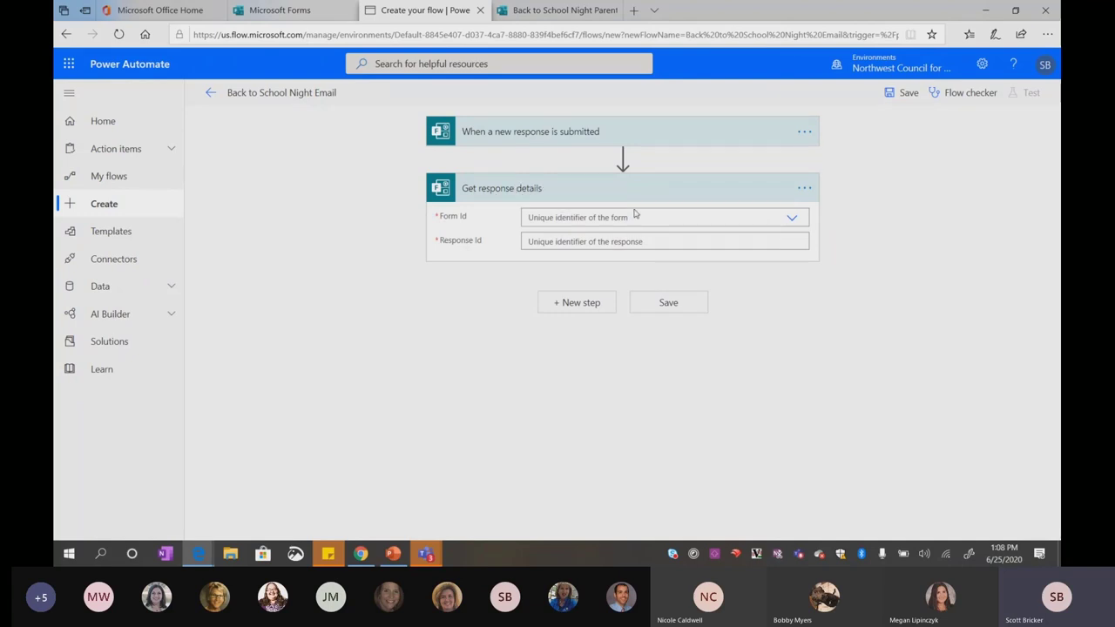
{"action": "left_click", "coordinate": [788, 219]}
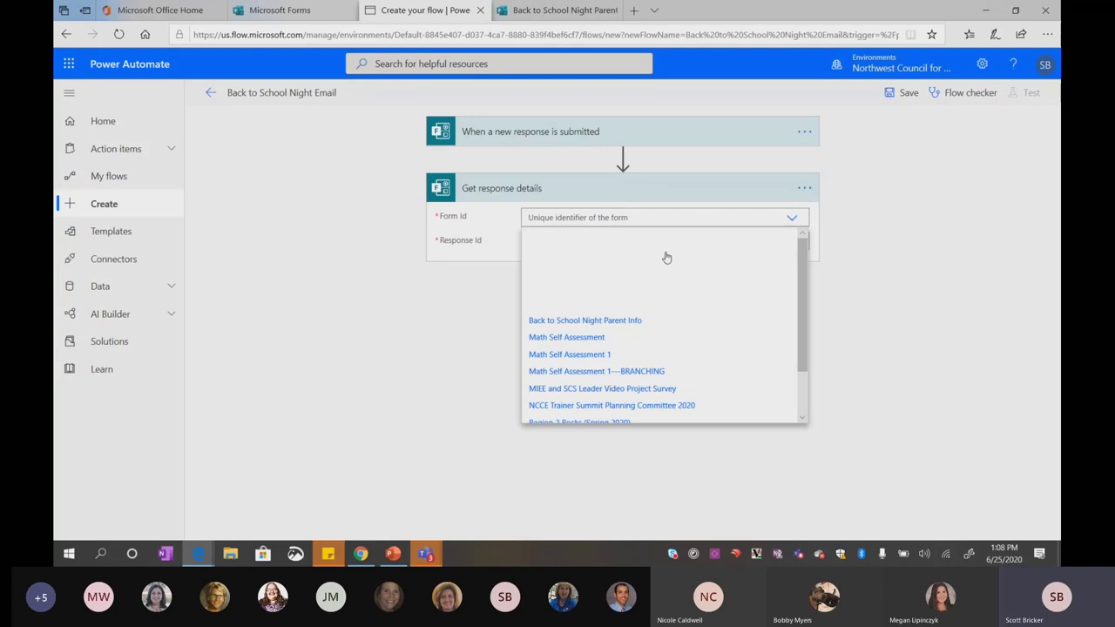
{"action": "left_click", "coordinate": [585, 320]}
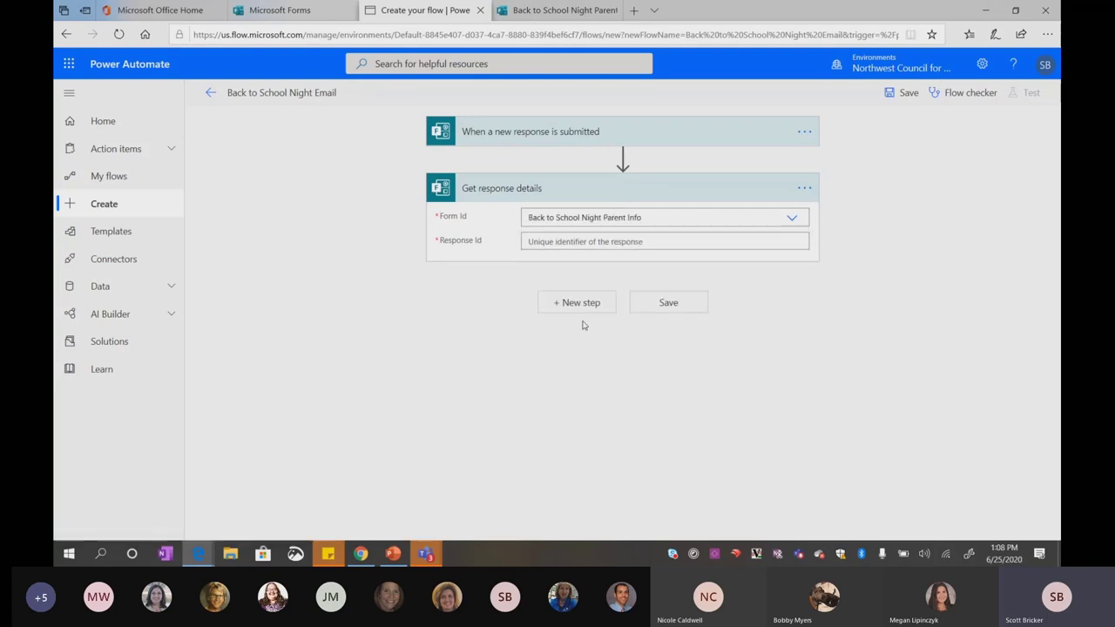
{"action": "left_click", "coordinate": [631, 241]}
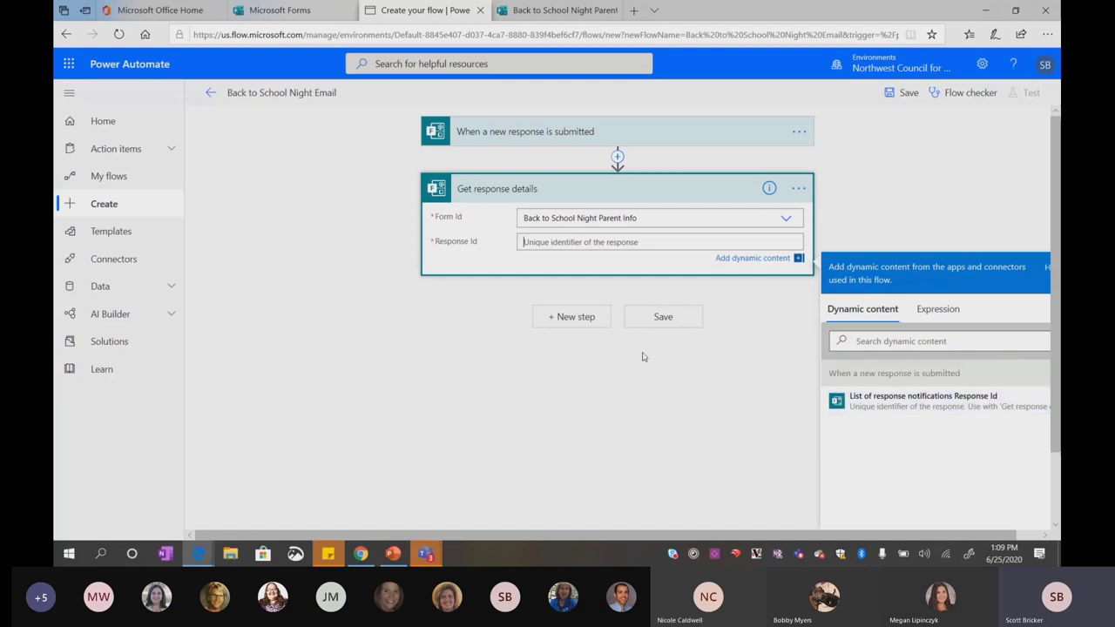
{"action": "left_click", "coordinate": [876, 408]}
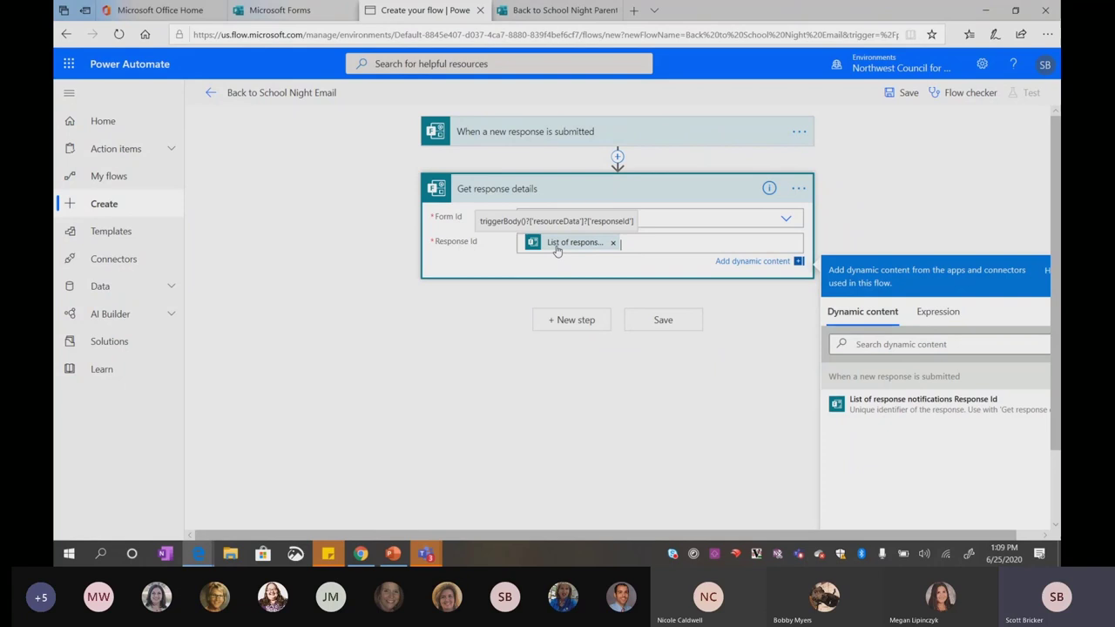
Add an Office 365 Outlook 'Send an email (V2)' action after Get response details
{"action": "left_click", "coordinate": [571, 321]}
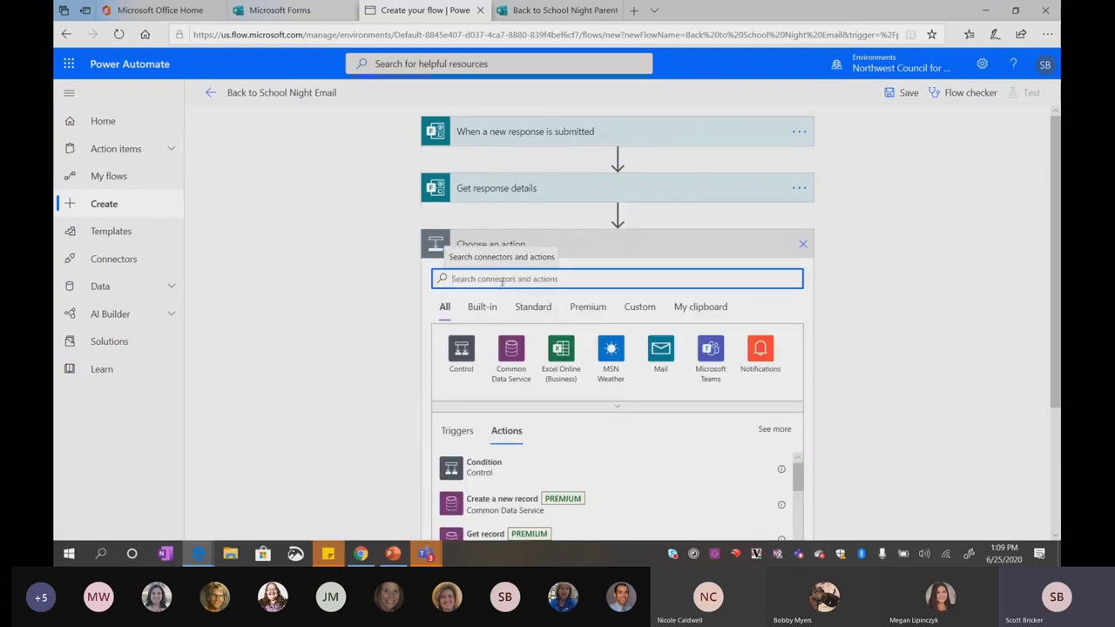
{"action": "type", "text": "outlook"}
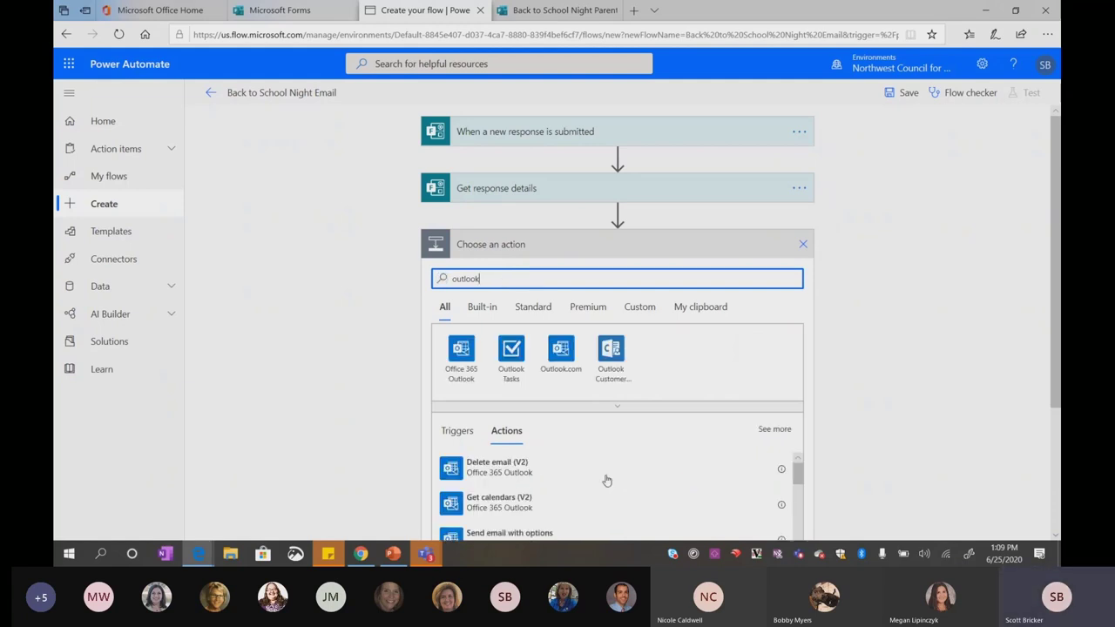
{"action": "scroll", "coordinate": [557, 487], "scroll_direction": "down", "scroll_amount": 2}
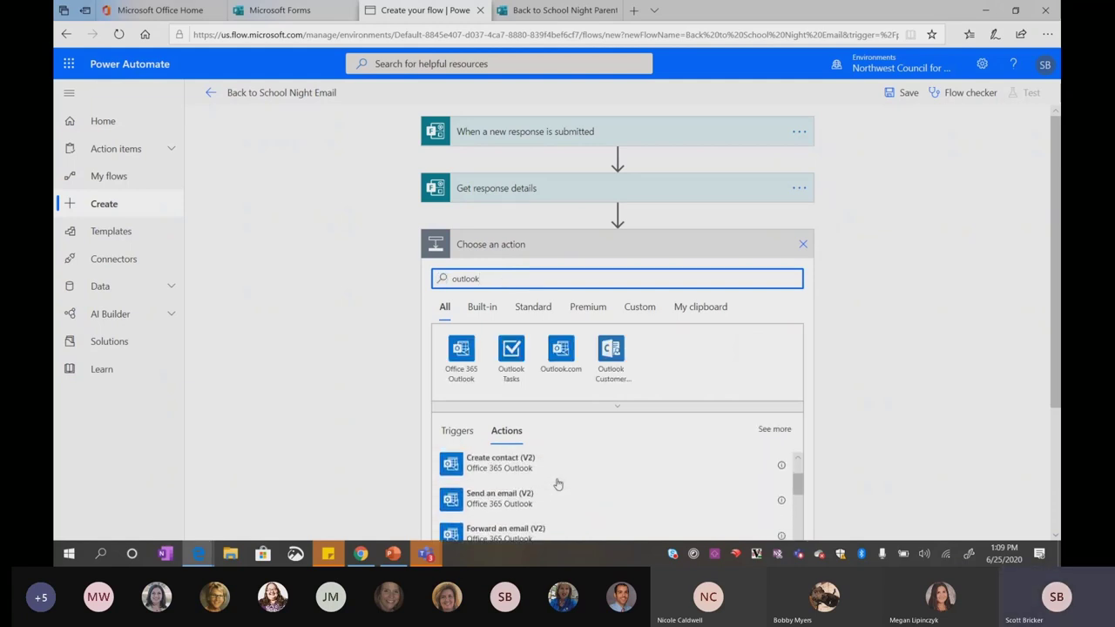
{"action": "scroll", "coordinate": [557, 478], "scroll_direction": "up", "scroll_amount": 1}
{"action": "double_click", "coordinate": [466, 279]}
{"action": "type", "text": "se"}
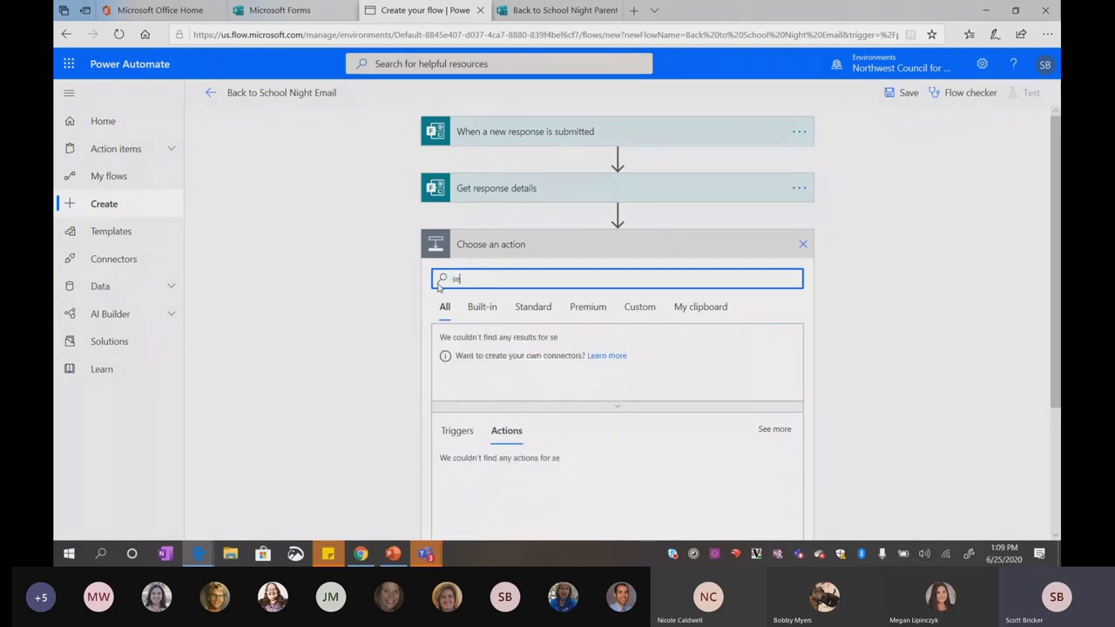
{"action": "type", "text": "nd an email"}
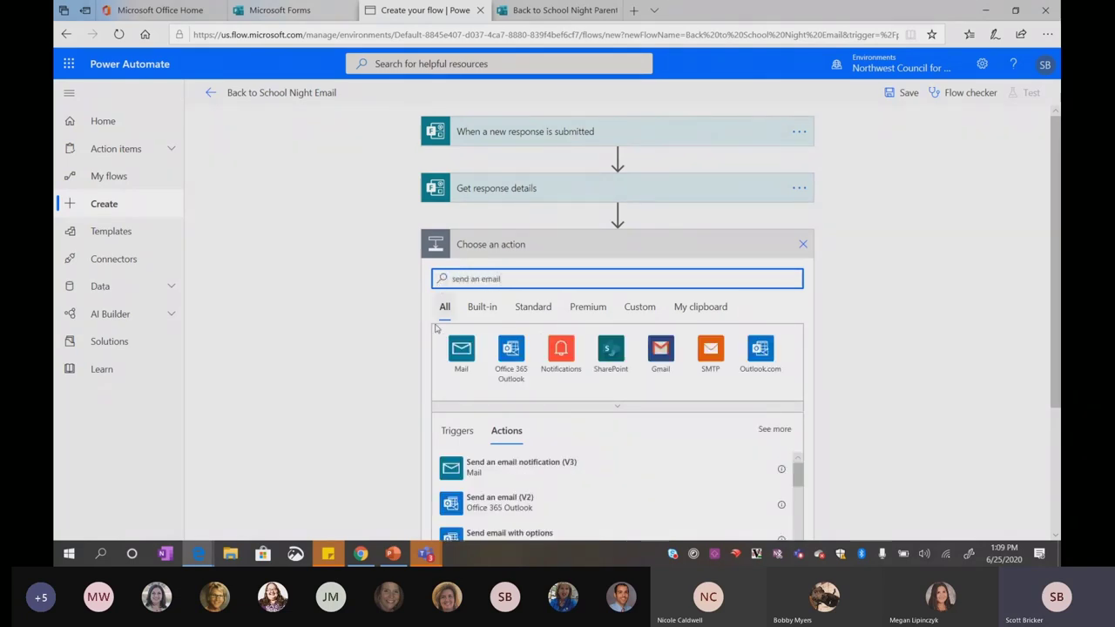
{"action": "scroll", "coordinate": [539, 431], "scroll_direction": "down", "scroll_amount": 1}
{"action": "scroll", "coordinate": [539, 457], "scroll_direction": "down", "scroll_amount": 1}
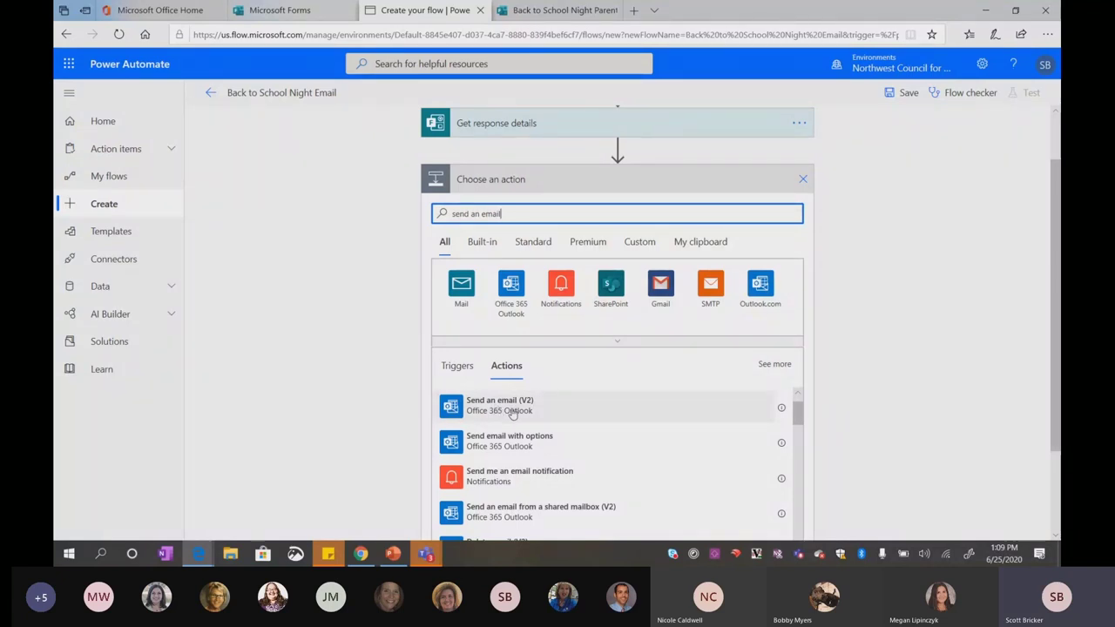
{"action": "left_click", "coordinate": [512, 414]}
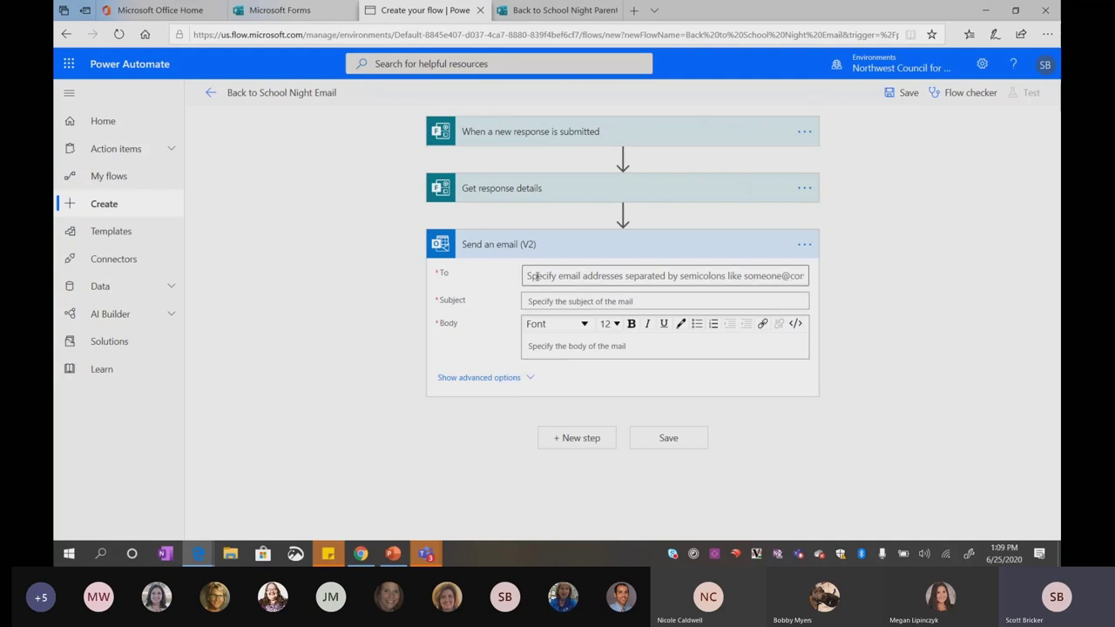
Address the email to Parent Email Address #2 and Parent Email Address #1
{"action": "left_click", "coordinate": [537, 276]}
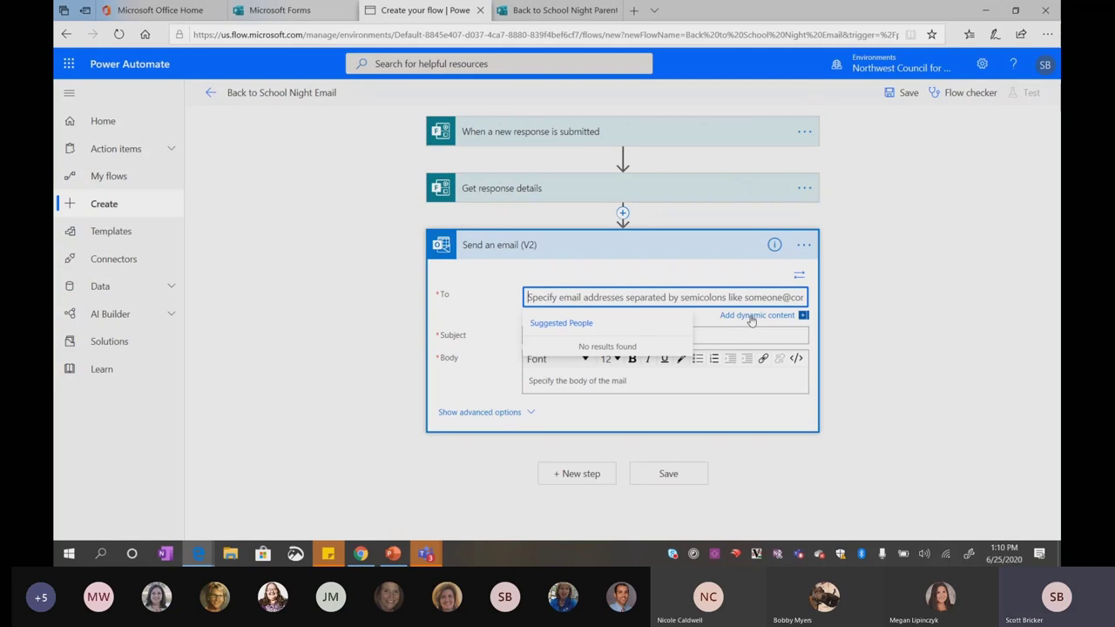
{"action": "left_click", "coordinate": [749, 320]}
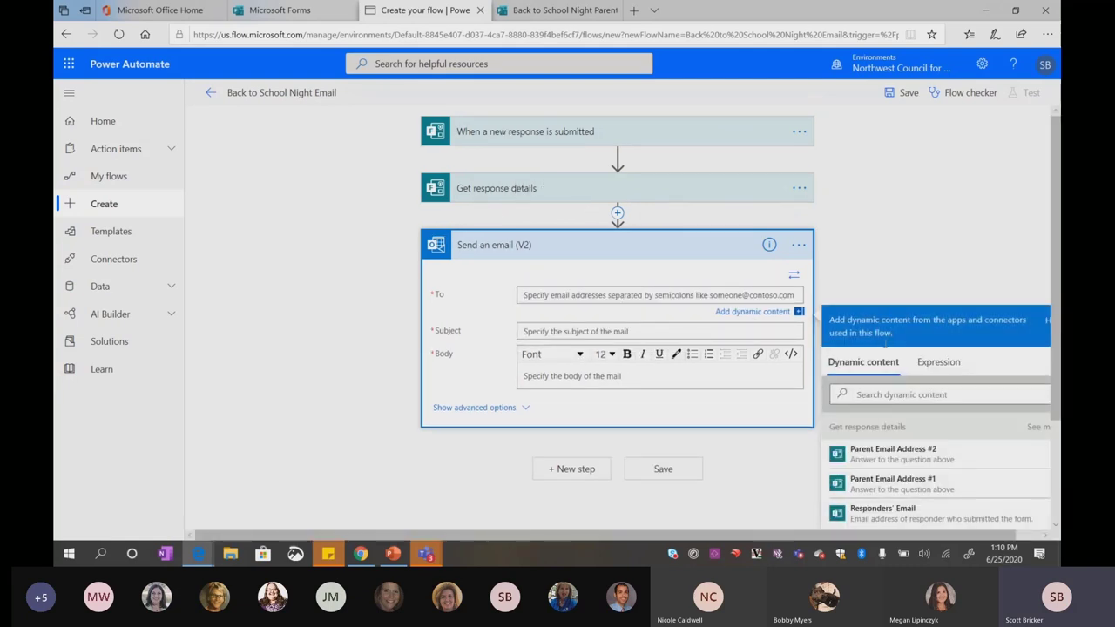
{"action": "scroll", "coordinate": [875, 488], "scroll_direction": "down", "scroll_amount": 2}
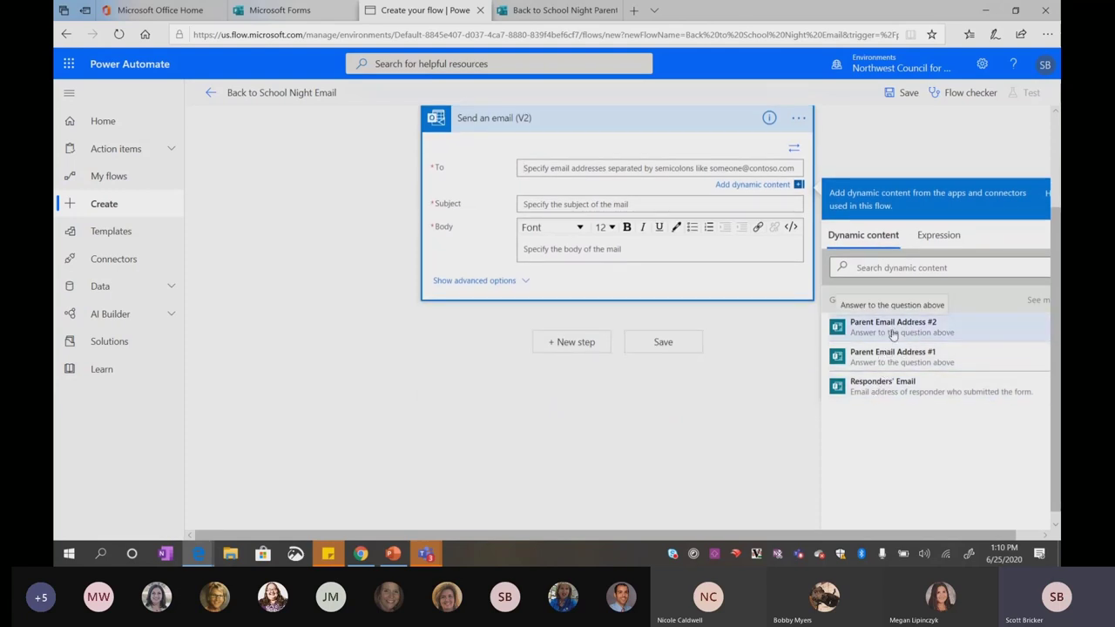
{"action": "left_click", "coordinate": [871, 354]}
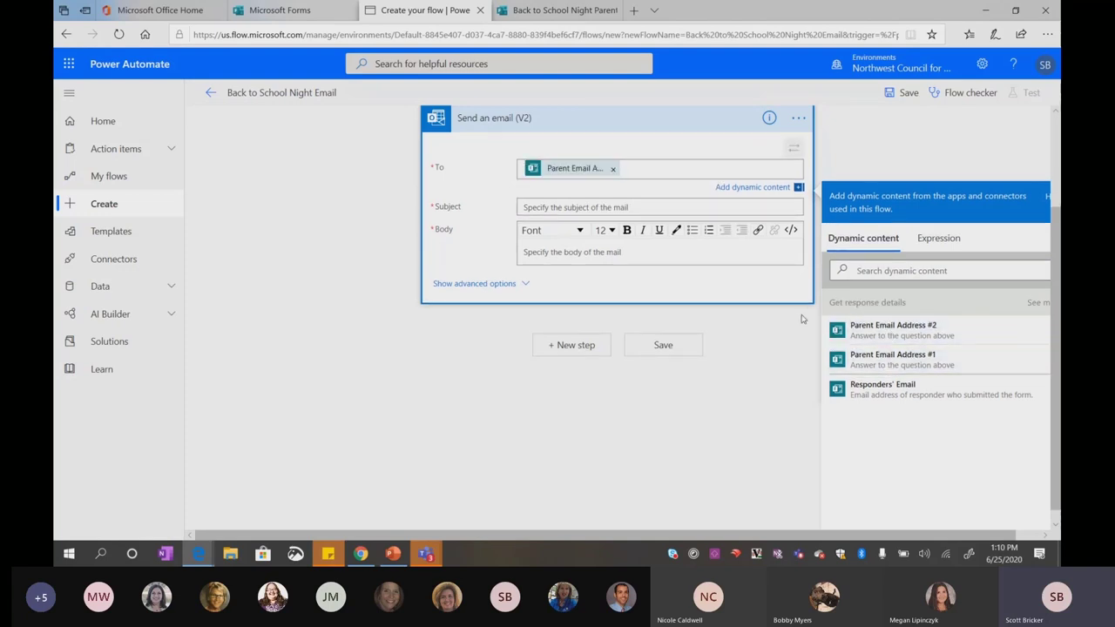
{"action": "left_click", "coordinate": [885, 336]}
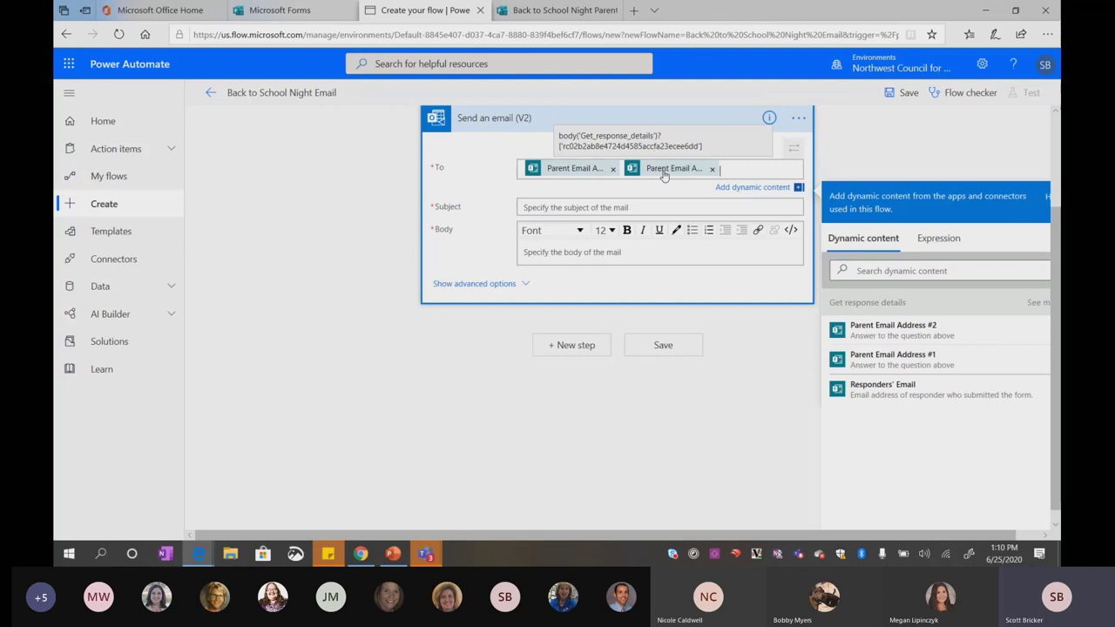
Set the subject to 'Welcome to NCCE High School' and begin the body with 'Dear'
{"action": "left_click", "coordinate": [589, 208]}
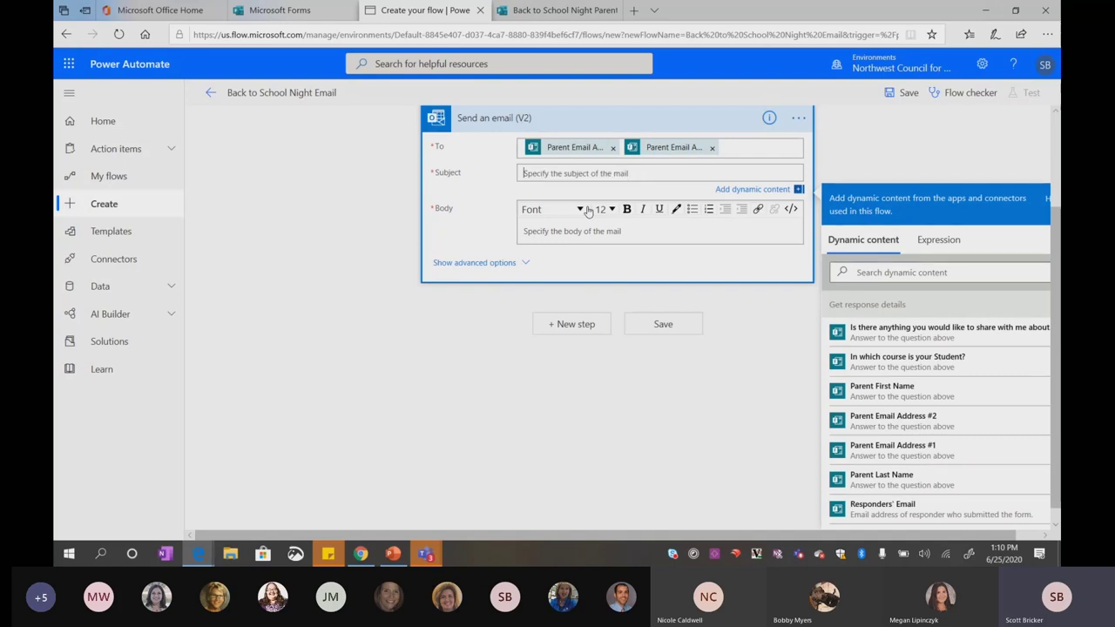
{"action": "type", "text": "Welcome to NCCE High School"}
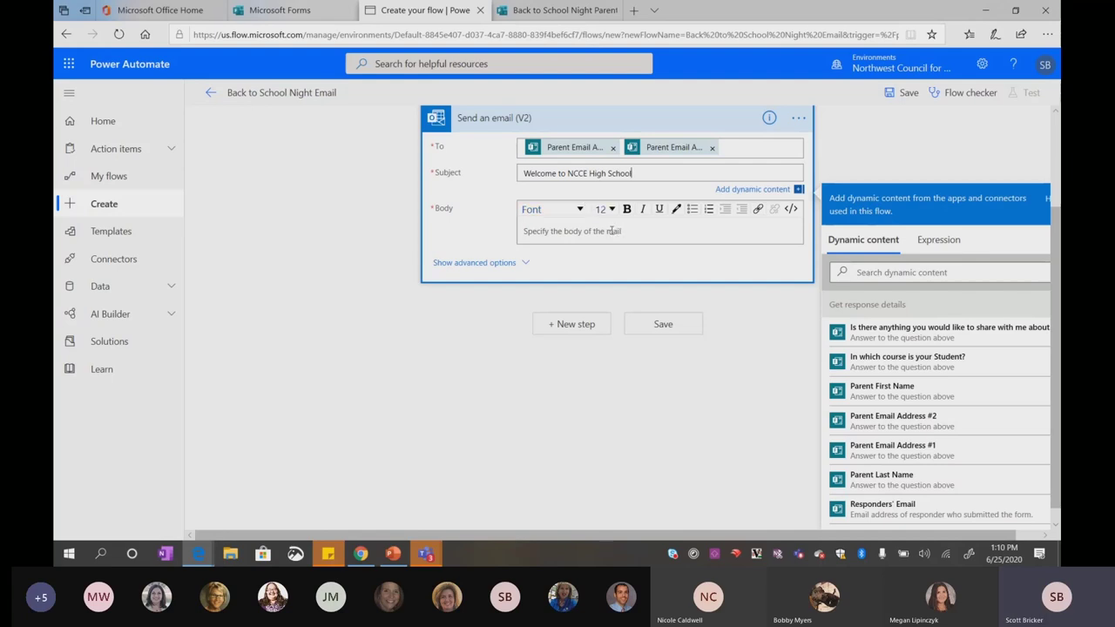
{"action": "left_click", "coordinate": [611, 231]}
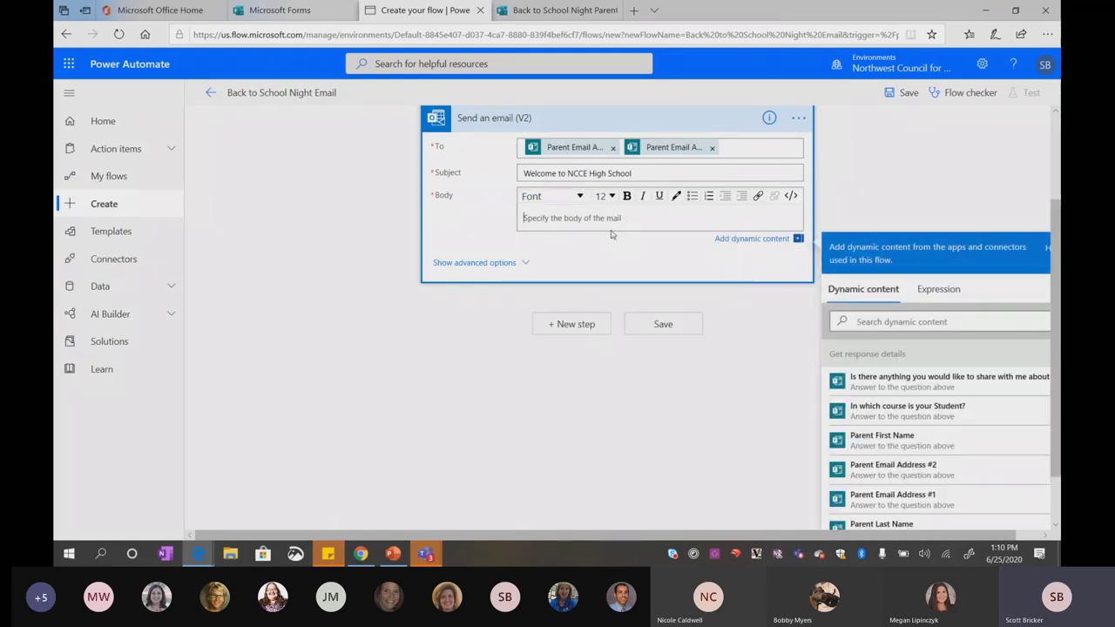
{"action": "type", "text": "Deear"}
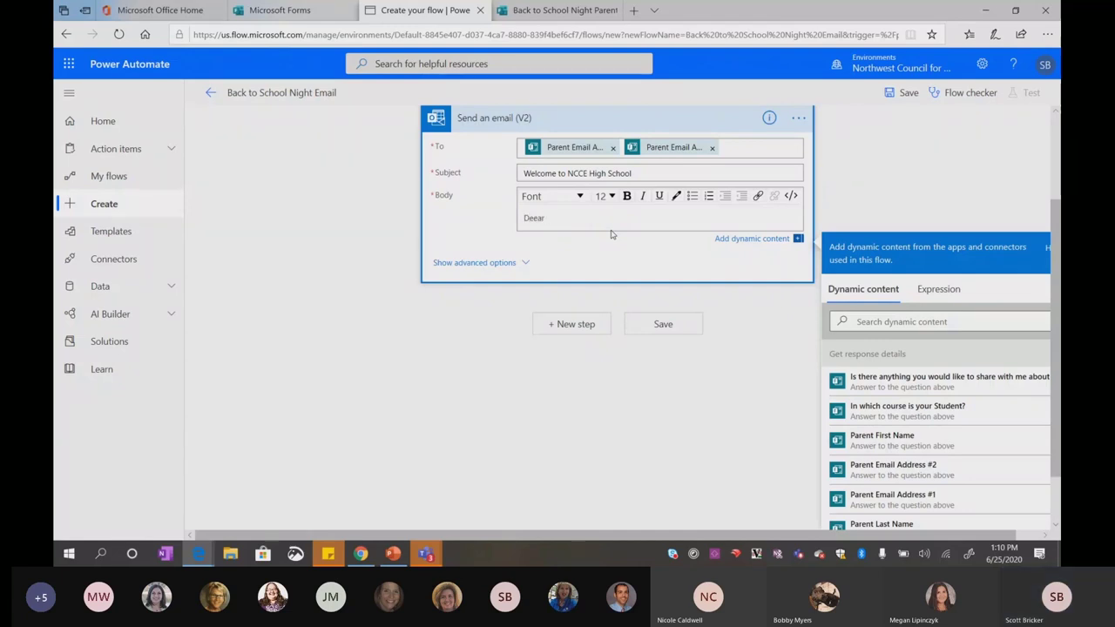
{"action": "key", "text": "BackSpace"}
{"action": "key", "text": "BackSpace"}
{"action": "key", "text": "BackSpace"}
{"action": "key", "text": "BackSpace"}
{"action": "type", "text": "ar"}
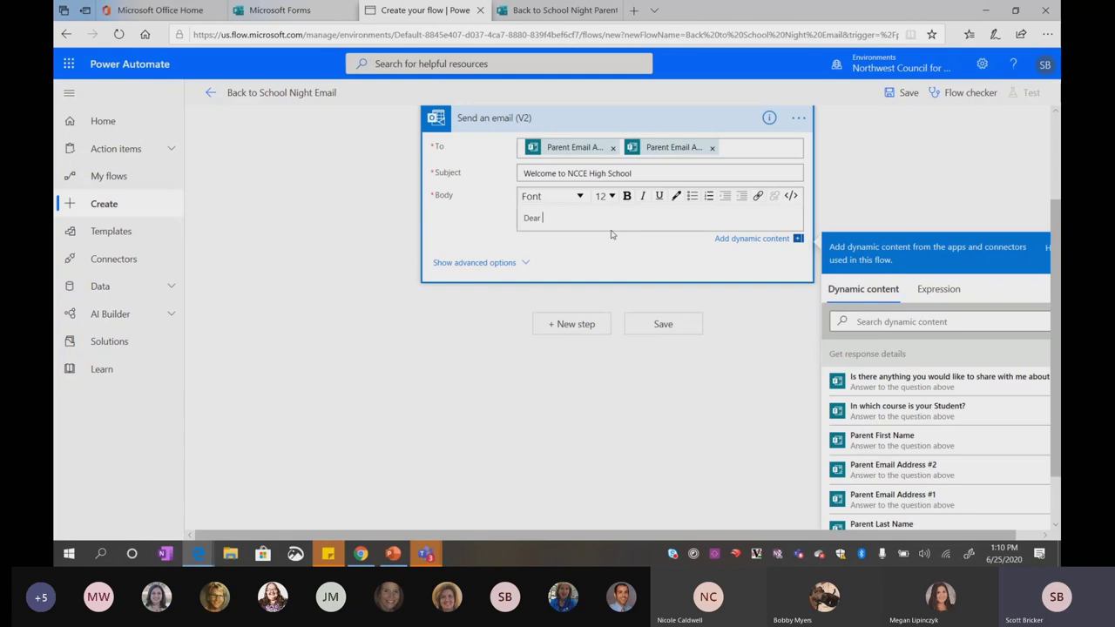
Write the greeting with Parent Last Name 'Family,' and a welcome naming the course for the 20-21 School Year
{"action": "scroll", "coordinate": [890, 445], "scroll_direction": "down", "scroll_amount": 1}
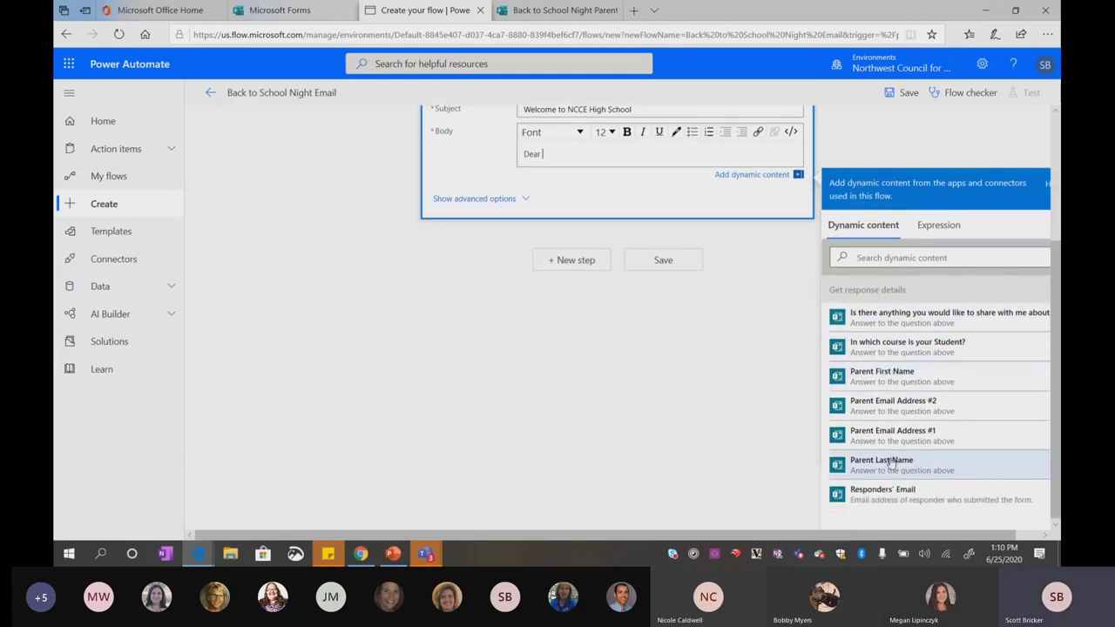
{"action": "left_click", "coordinate": [891, 464]}
{"action": "type", "text": "Family"}
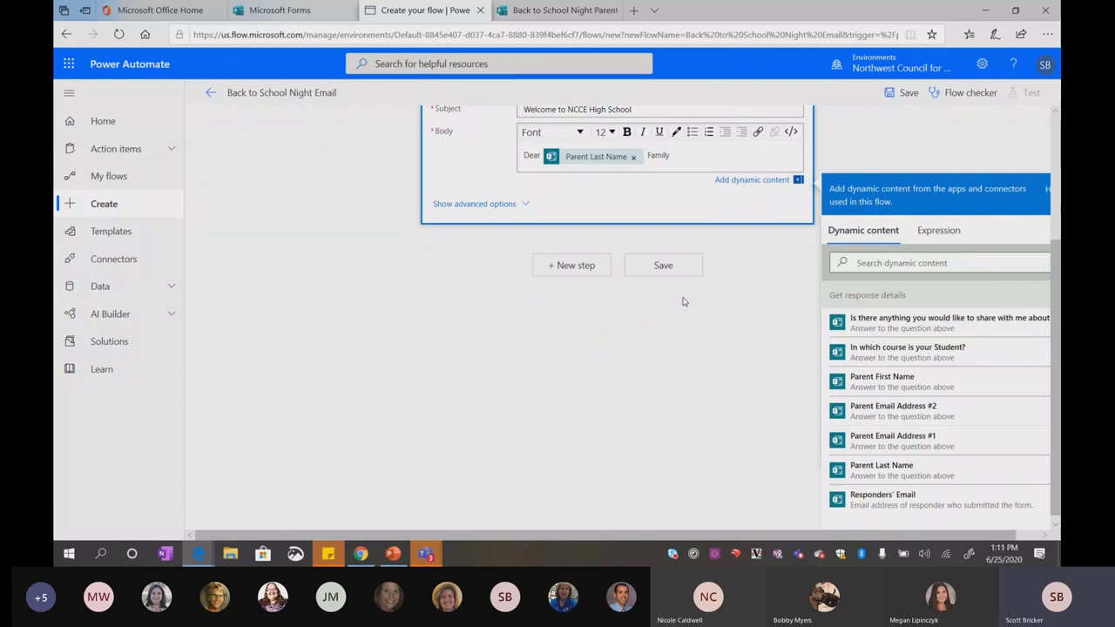
{"action": "type", "text": ","}
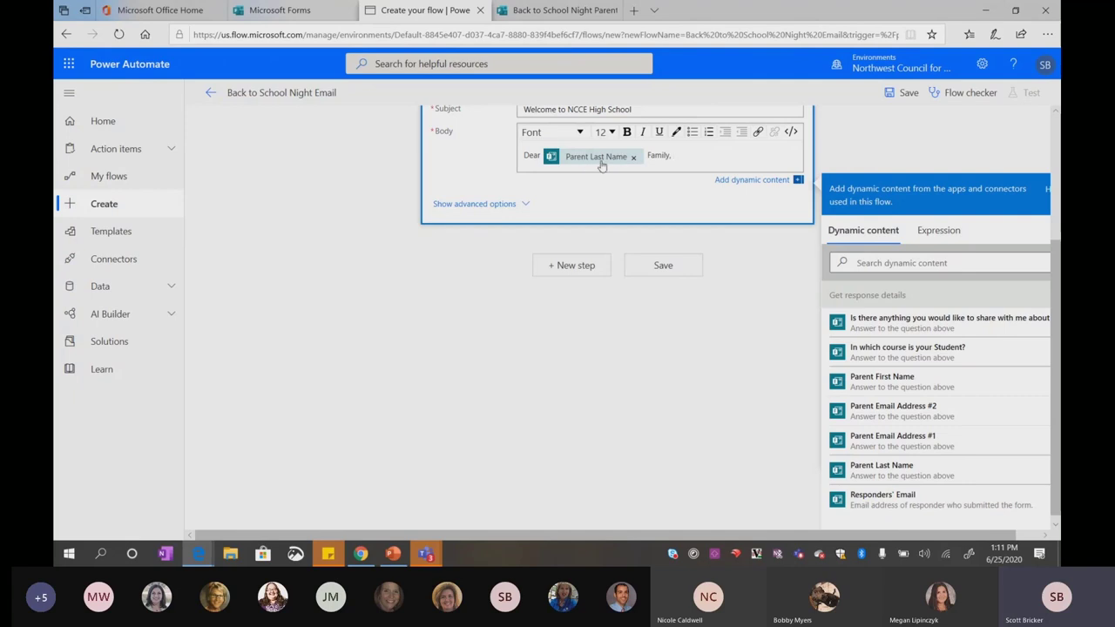
{"action": "key", "text": "Return"}
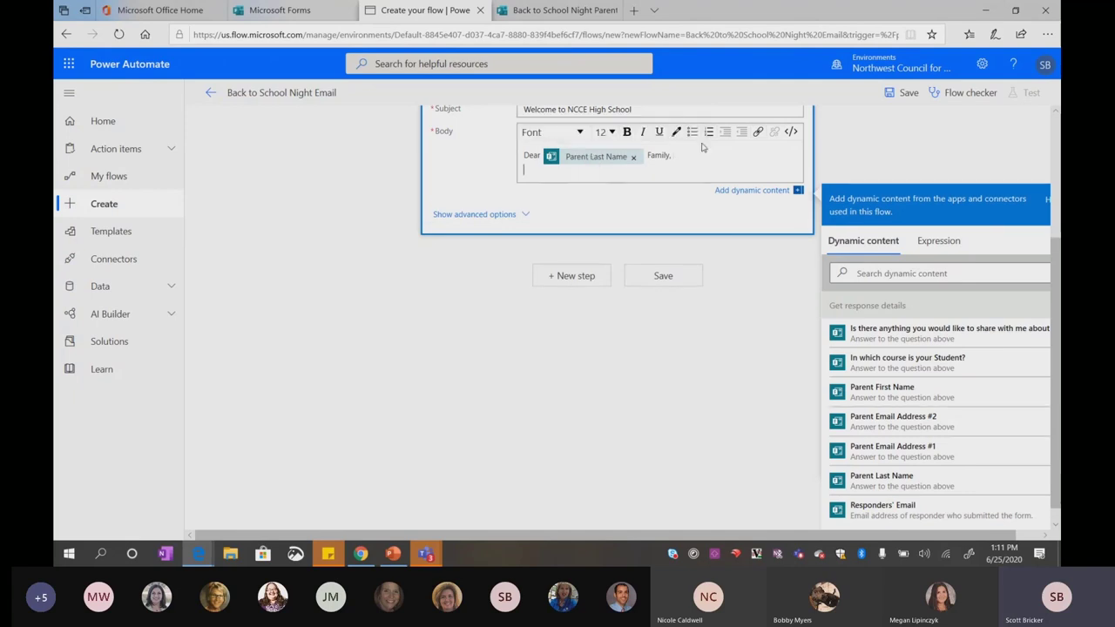
{"action": "type", "text": "Welcome to our"}
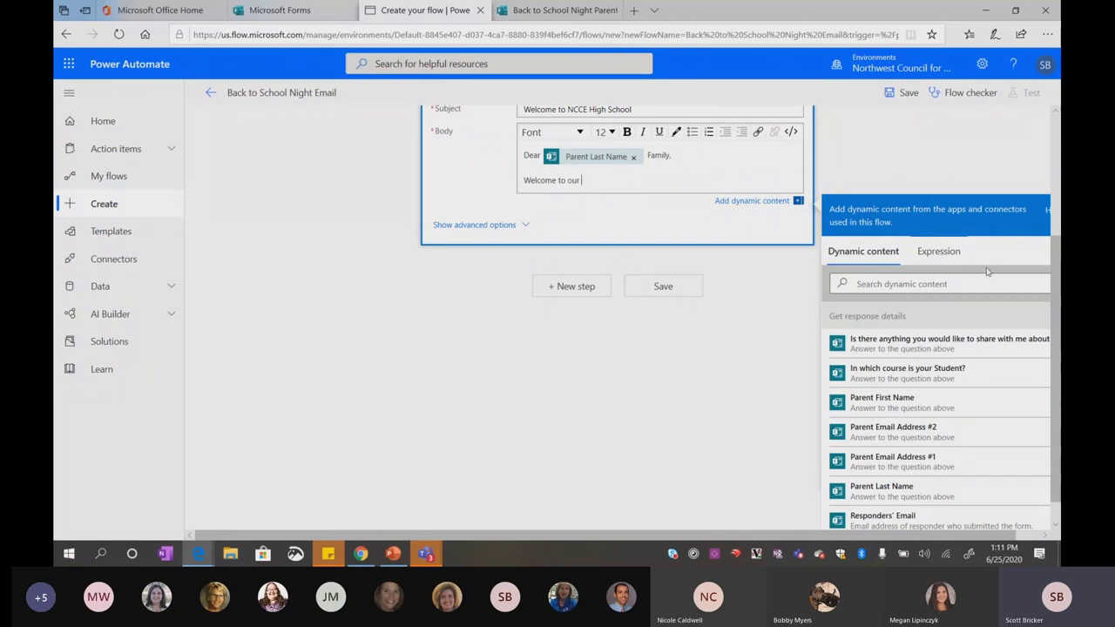
{"action": "left_click", "coordinate": [914, 378]}
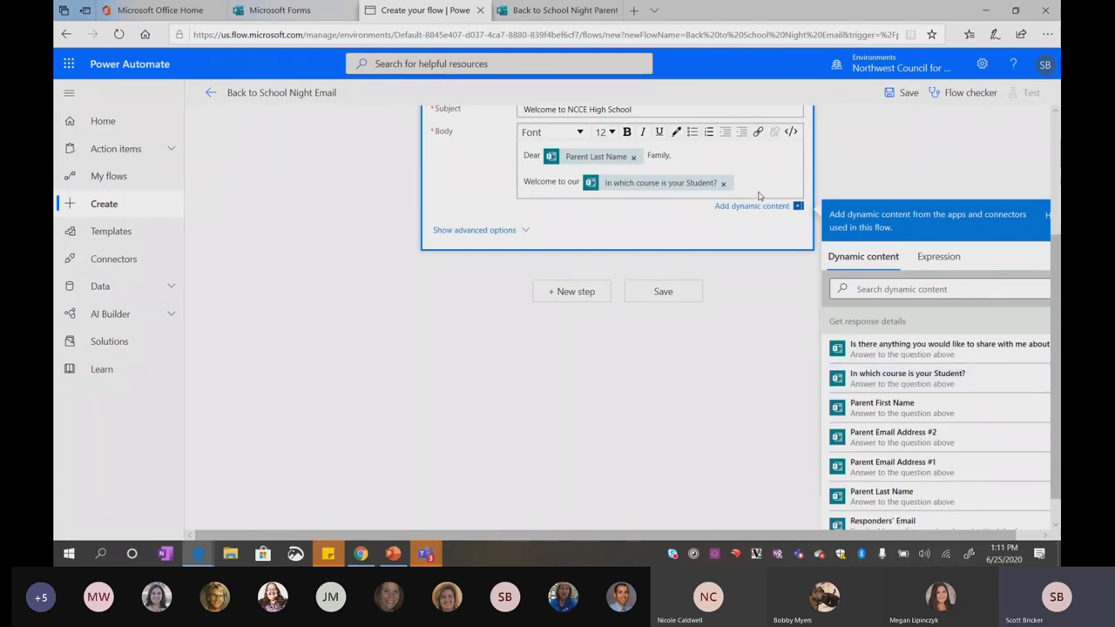
{"action": "type", "text": "class f"}
{"action": "type", "text": "or the 20-21 A"}
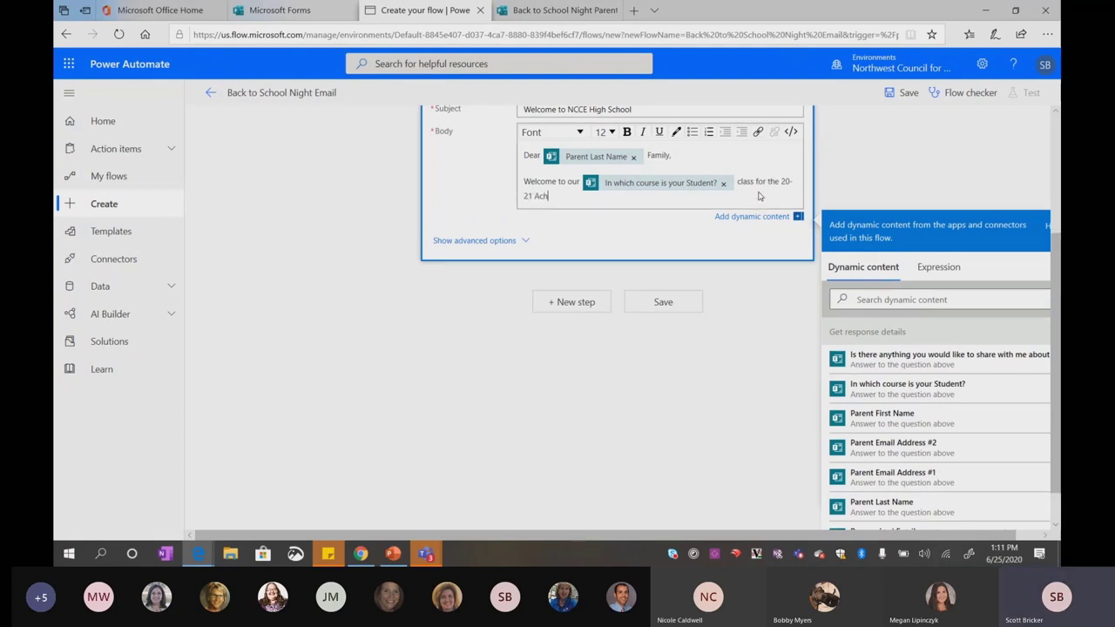
{"action": "key", "text": "BackSpace"}
{"action": "type", "text": "School Year. I am looking forward to "}
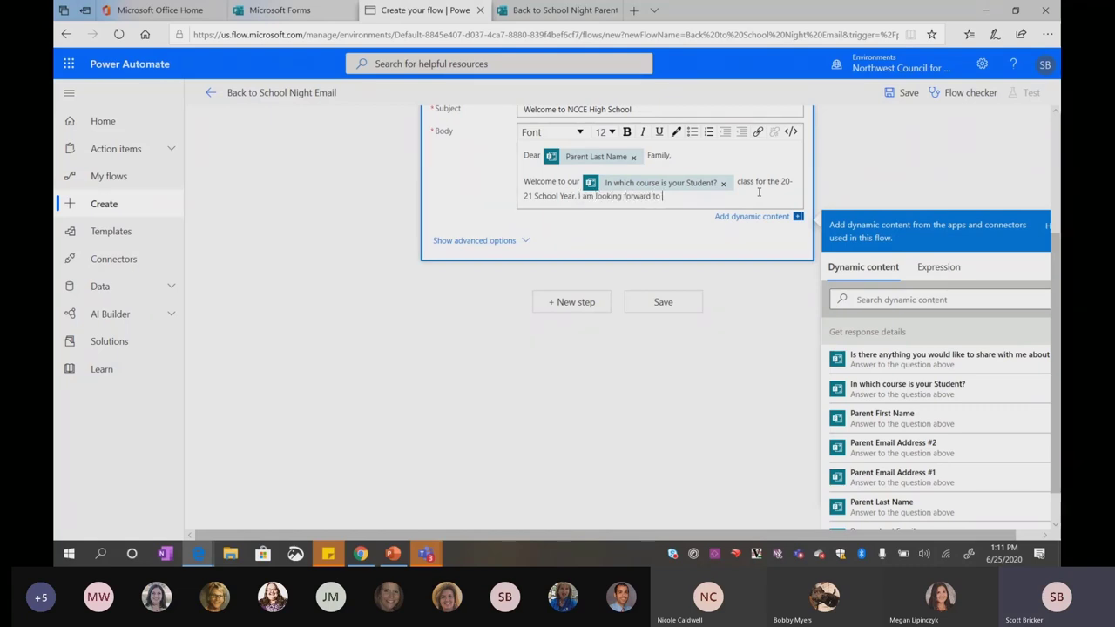
{"action": "type", "text": "getting to kn"}
{"action": "type", "text": "ow your Student"}
{"action": "type", "text": "."}
Add 'Here are the comments you left me...please verify these are correct:' followed by the parent's comments answer
{"action": "key", "text": "Return"}
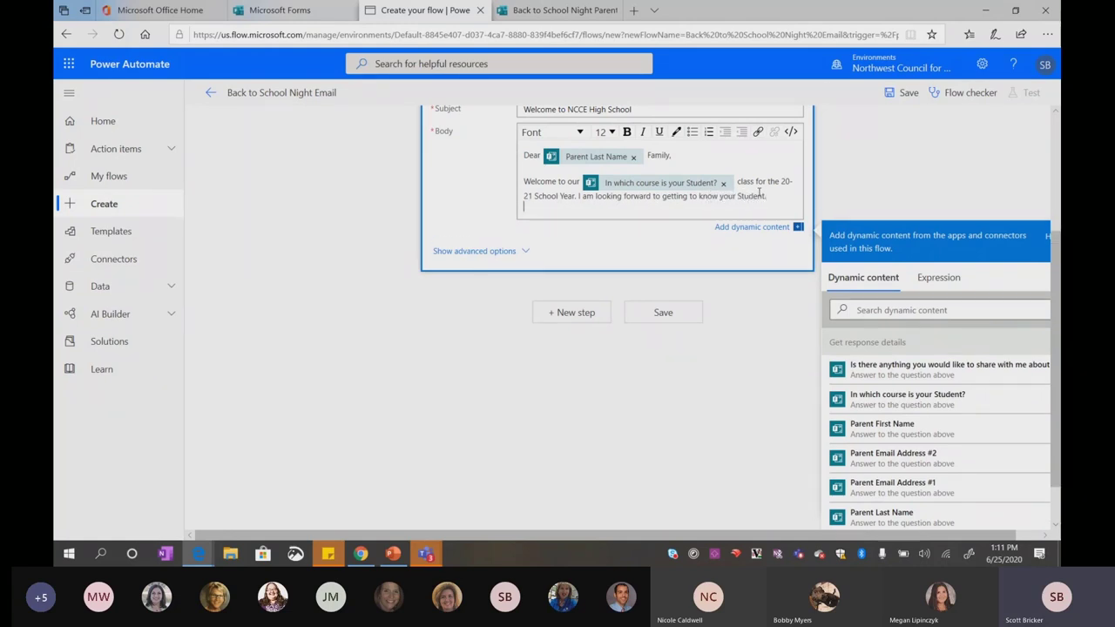
{"action": "type", "text": "Here are the comment"}
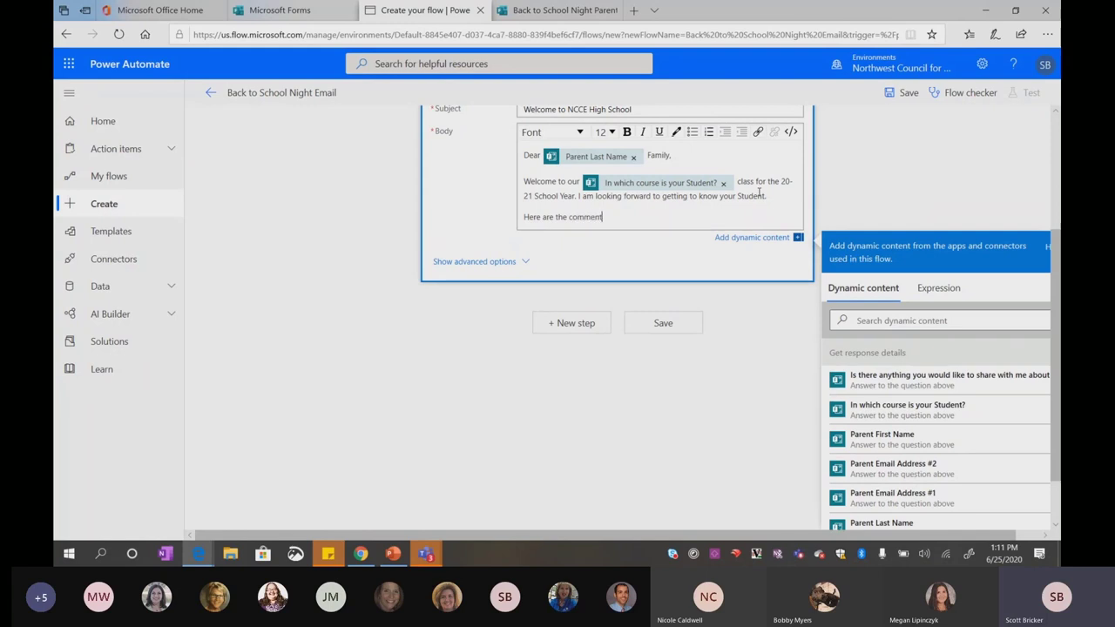
{"action": "type", "text": "s you left me...please verify thes"}
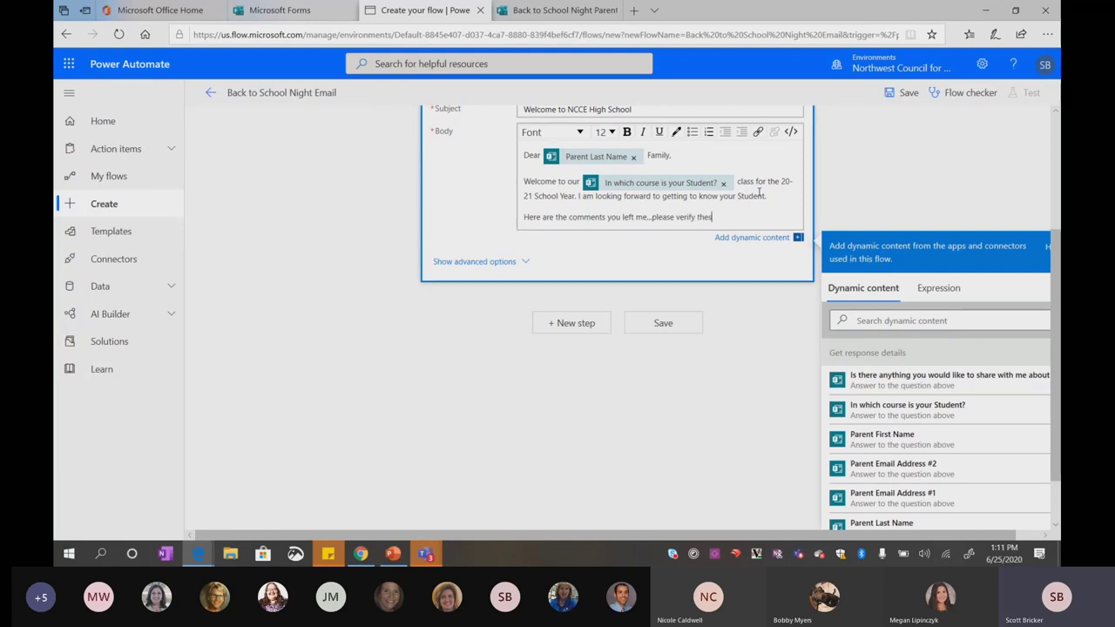
{"action": "type", "text": "e are correct:"}
{"action": "key", "text": "Return"}
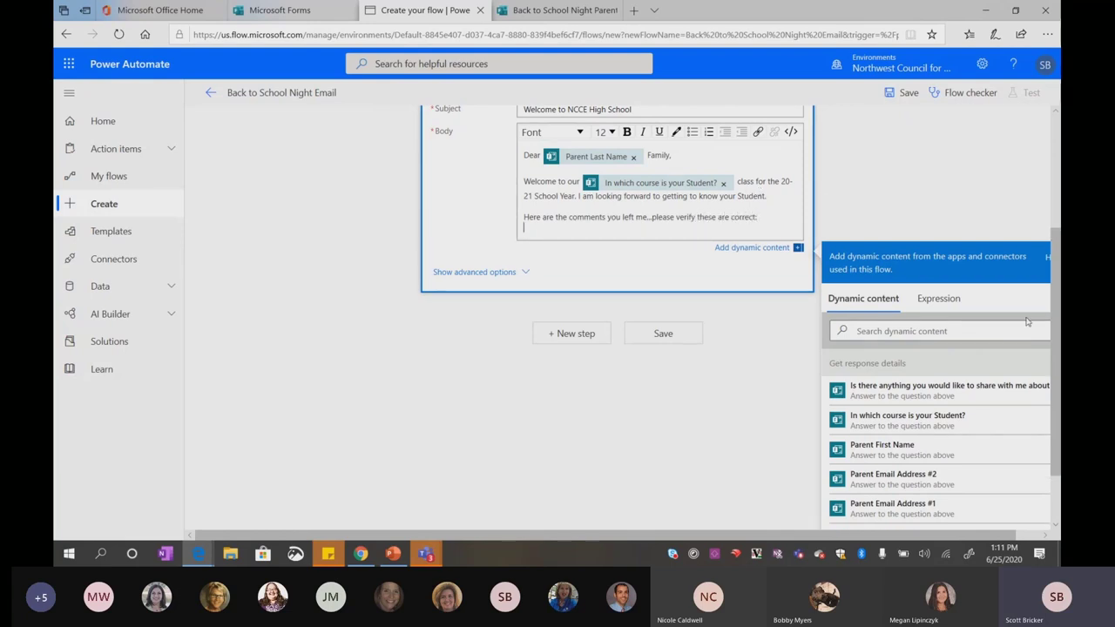
{"action": "left_click", "coordinate": [912, 394]}
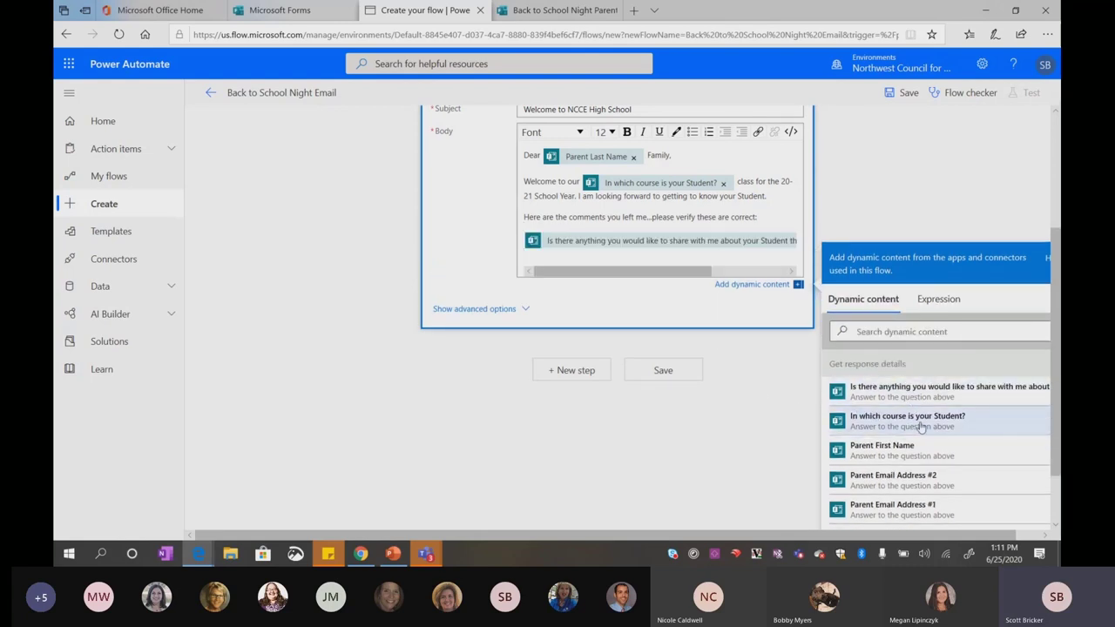
{"action": "scroll", "coordinate": [921, 426], "scroll_direction": "down", "scroll_amount": 2}
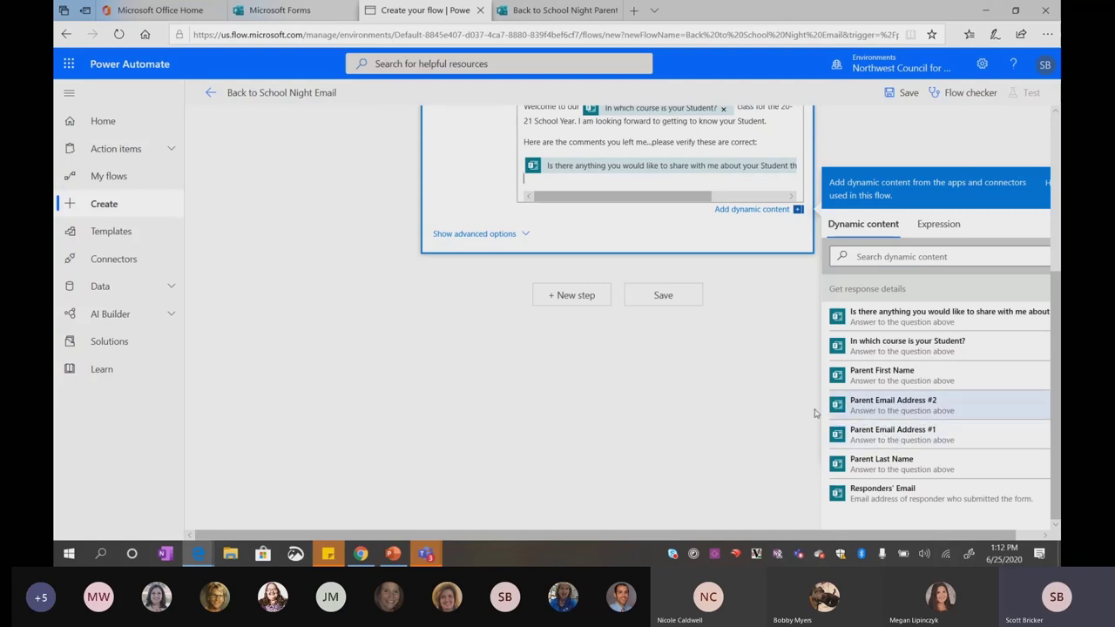
{"action": "scroll", "coordinate": [718, 470], "scroll_direction": "up", "scroll_amount": 3}
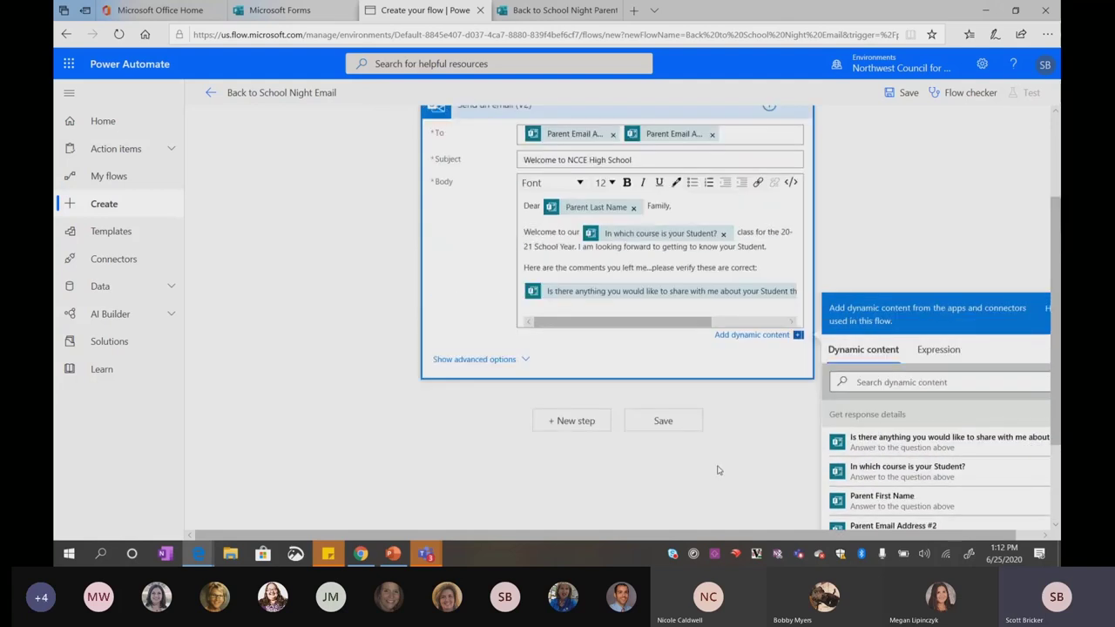
Save the flow and zoom the browser page out two steps to about 75%
{"action": "left_click", "coordinate": [668, 487]}
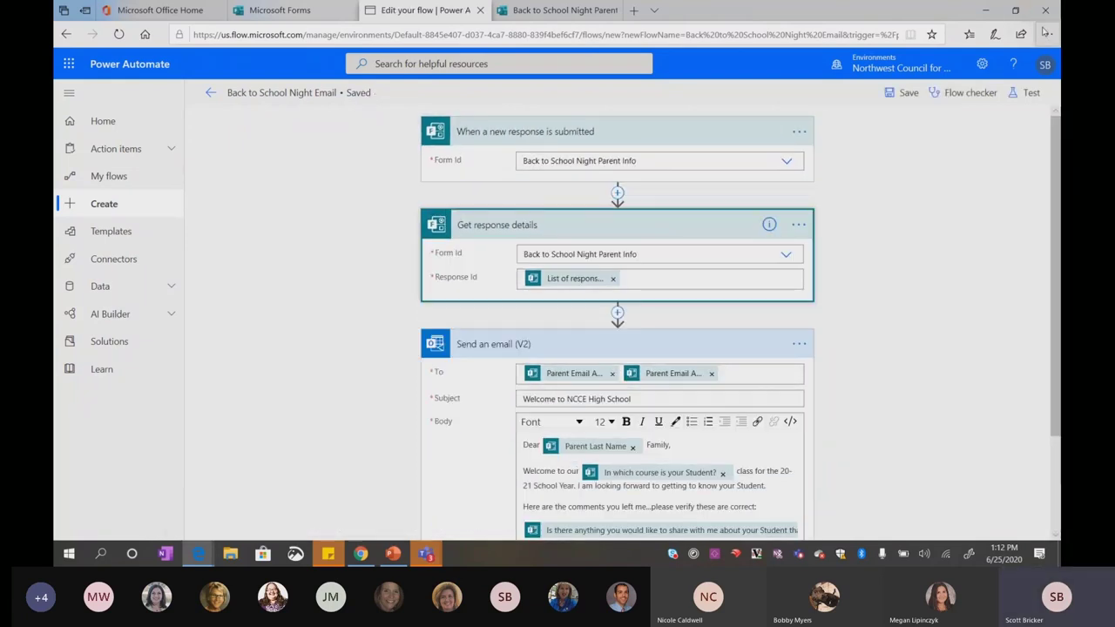
{"action": "left_click", "coordinate": [1047, 34]}
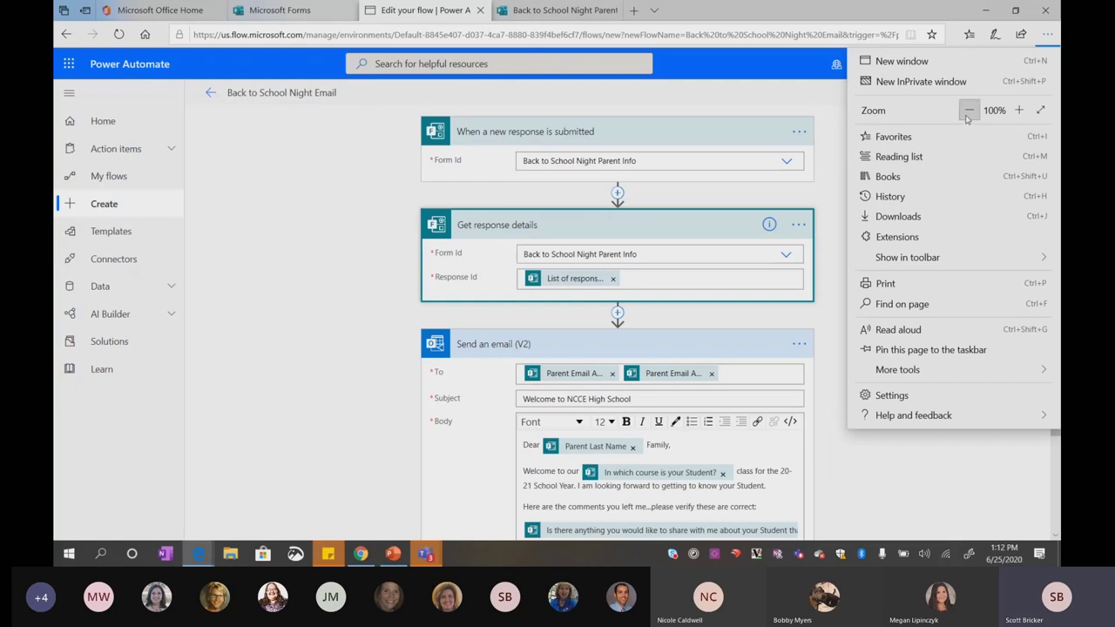
{"action": "left_click", "coordinate": [969, 110]}
{"action": "left_click", "coordinate": [815, 239]}
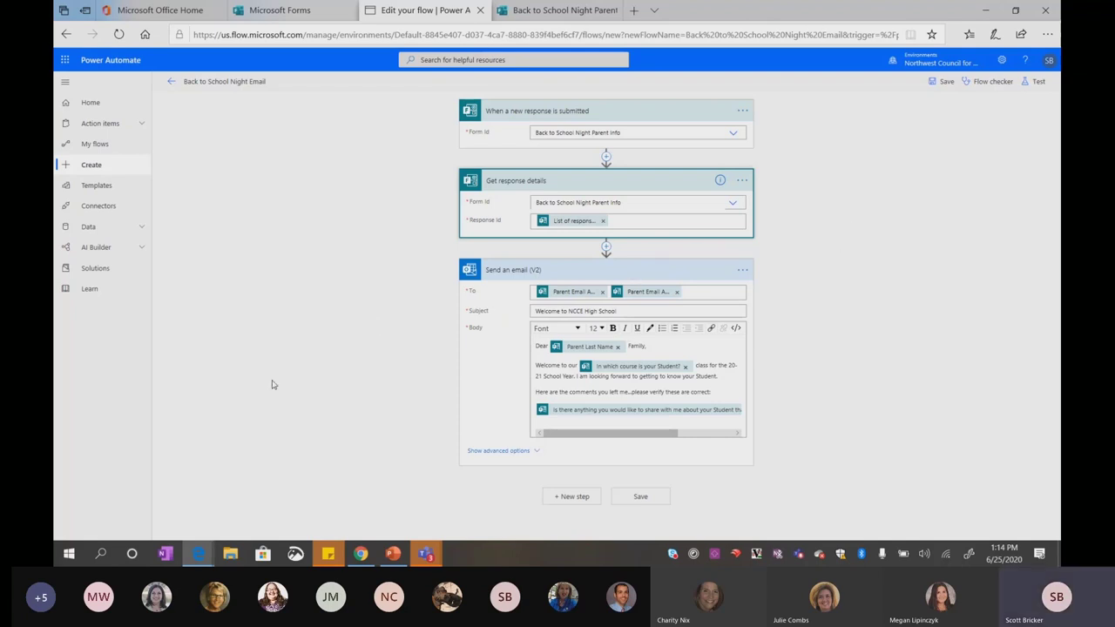
Confirm the Outlook Focused inbox is empty, then return to the Back to School Night Parent Info form
{"action": "left_click", "coordinate": [560, 9]}
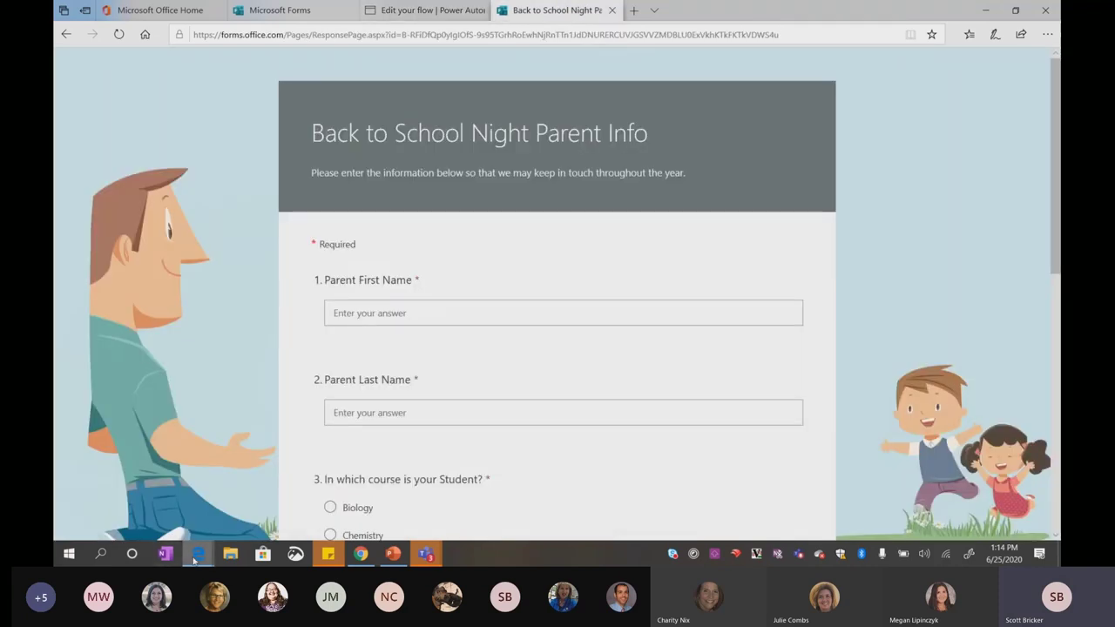
{"action": "mouse_move", "coordinate": [197, 558]}
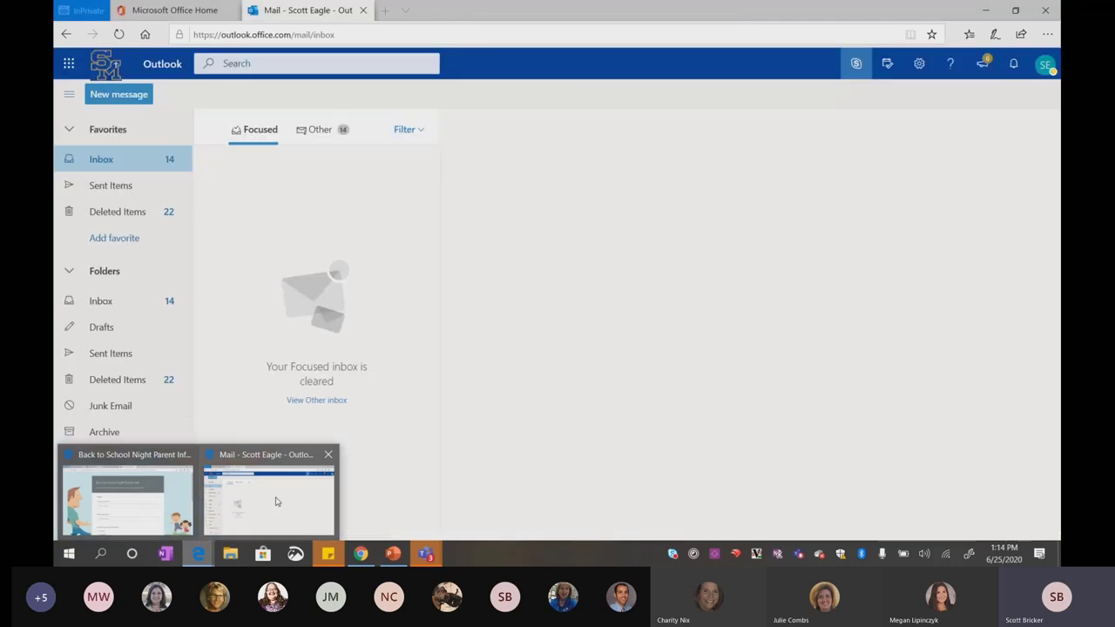
{"action": "left_click", "coordinate": [277, 501]}
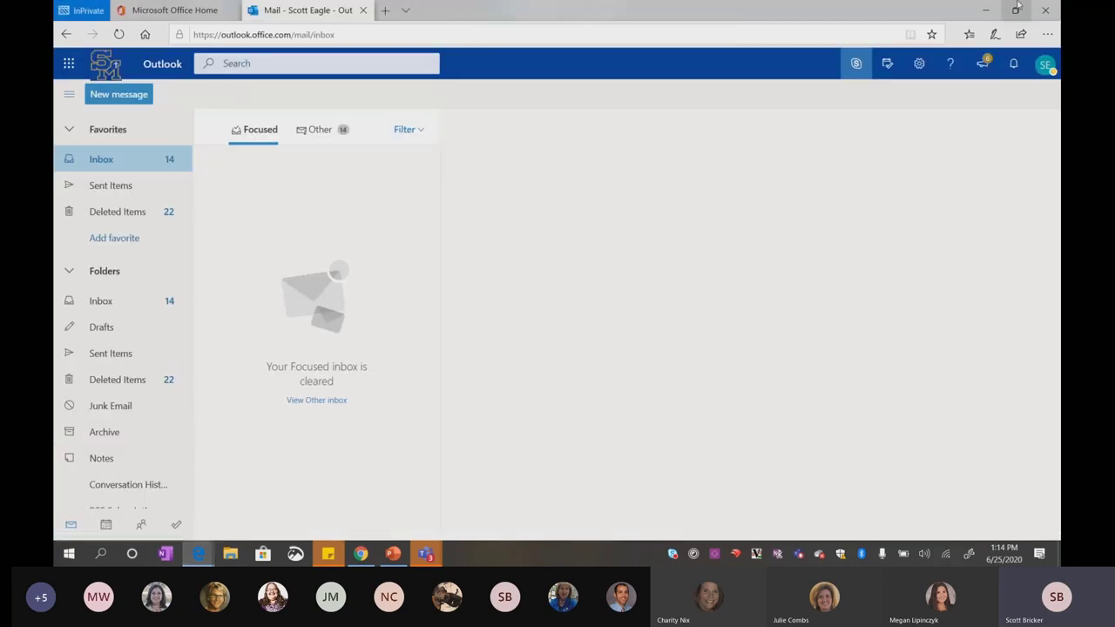
{"action": "mouse_move", "coordinate": [196, 561]}
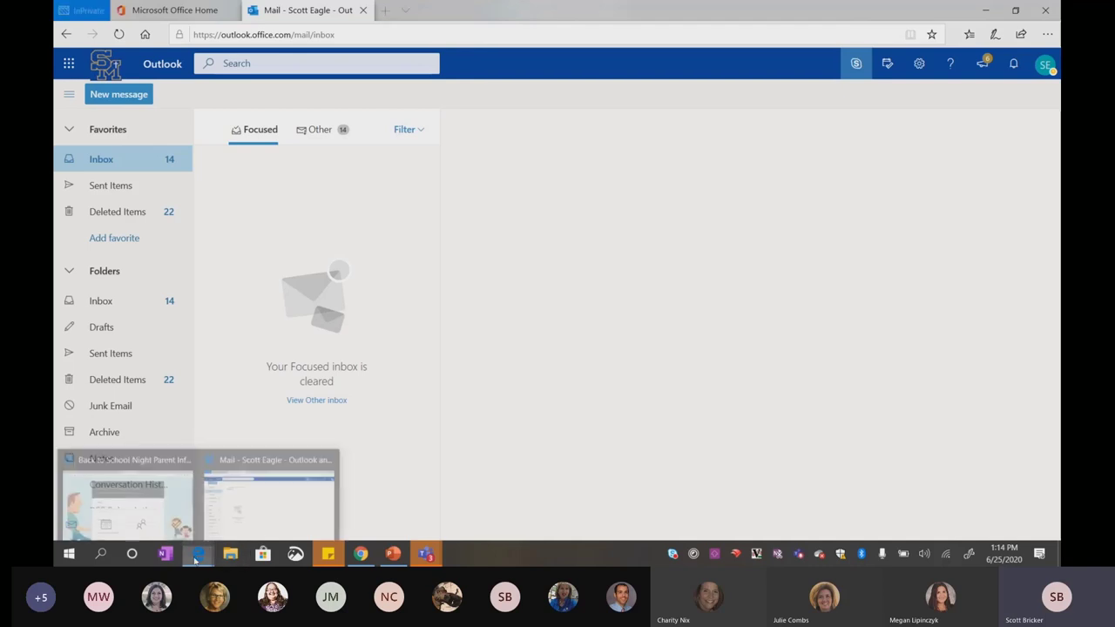
{"action": "left_click", "coordinate": [405, 313]}
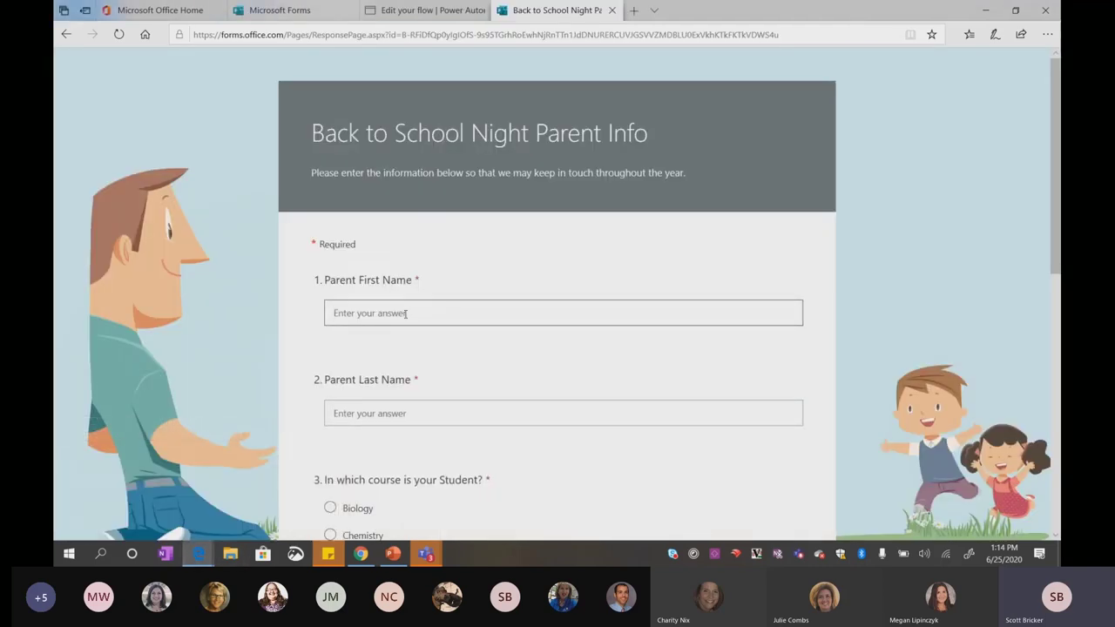
Enter the parent's first and last name, choose AP Chemistry, and fill in Parent Email Address #1
{"action": "type", "text": "LeBron"}
{"action": "key", "text": "Tab"}
{"action": "type", "text": "James"}
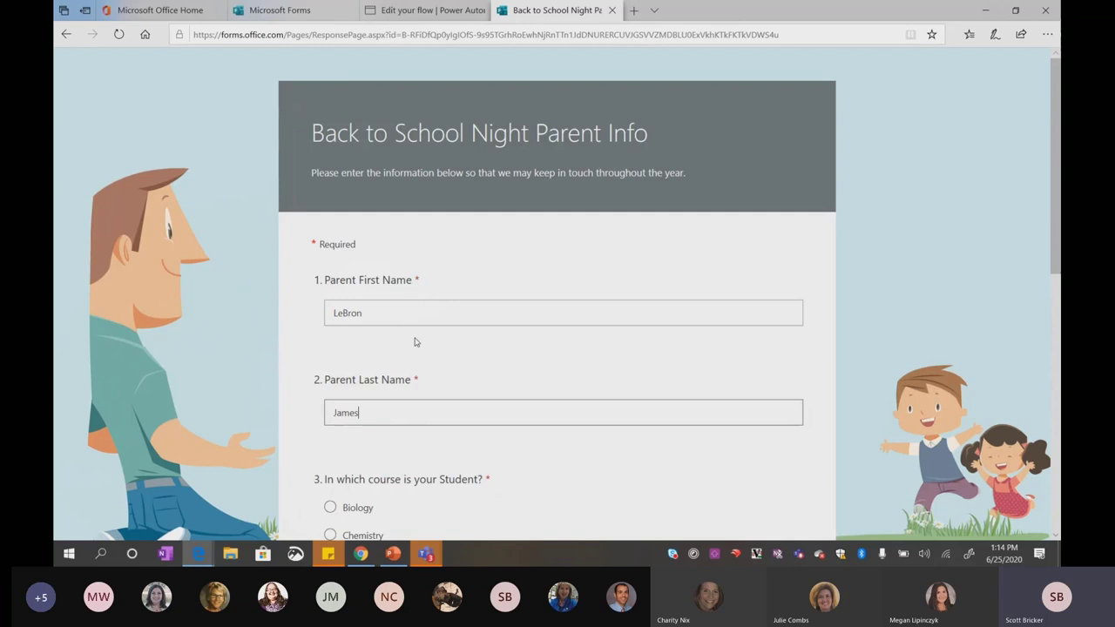
{"action": "scroll", "coordinate": [409, 335], "scroll_direction": "down", "scroll_amount": 3}
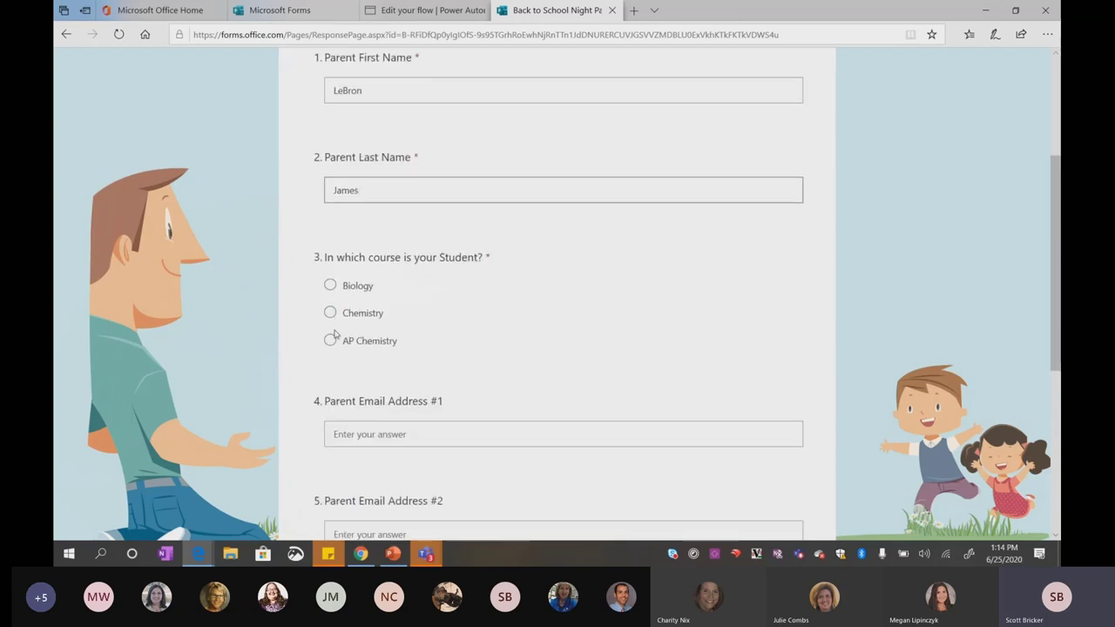
{"action": "left_click", "coordinate": [330, 340]}
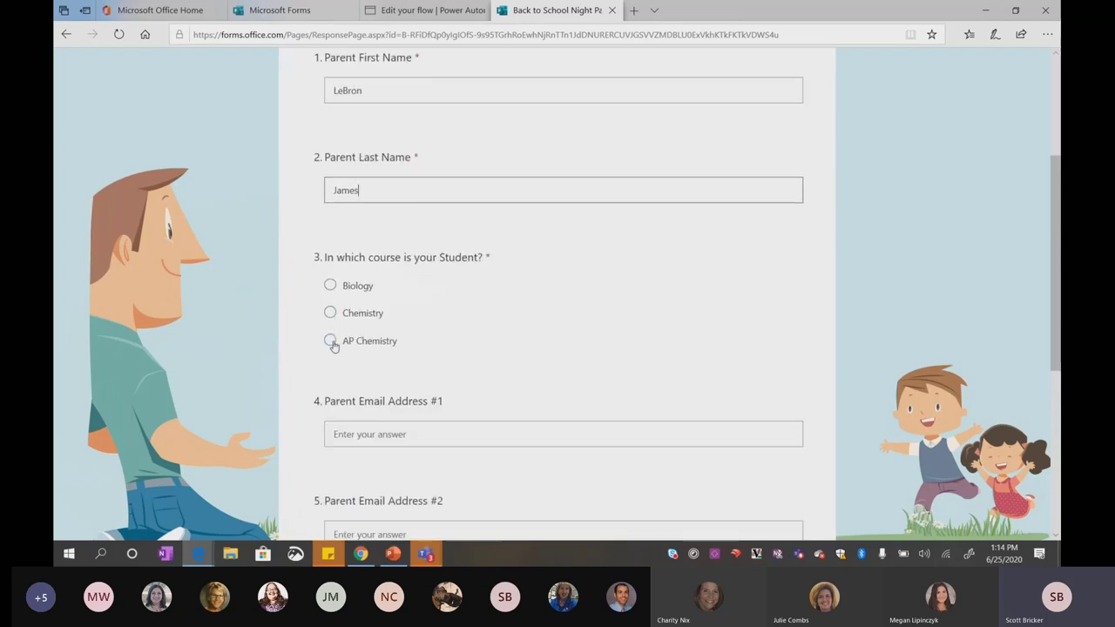
{"action": "left_click", "coordinate": [346, 436]}
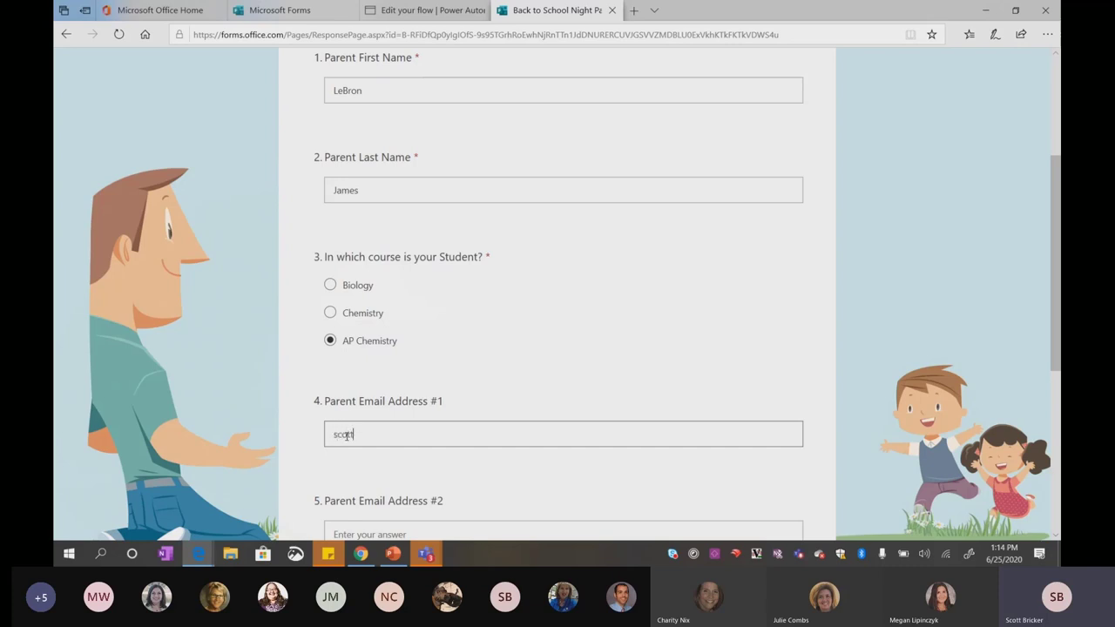
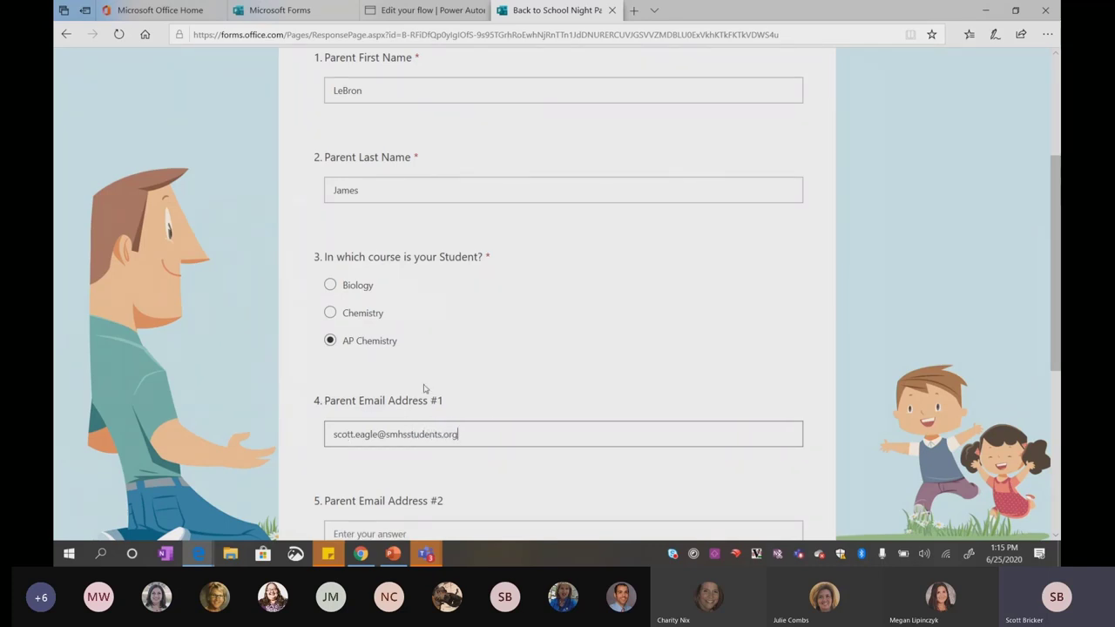
Answer question 6 with a comment that the student needs help with time management
{"action": "scroll", "coordinate": [418, 387], "scroll_direction": "down", "scroll_amount": 2}
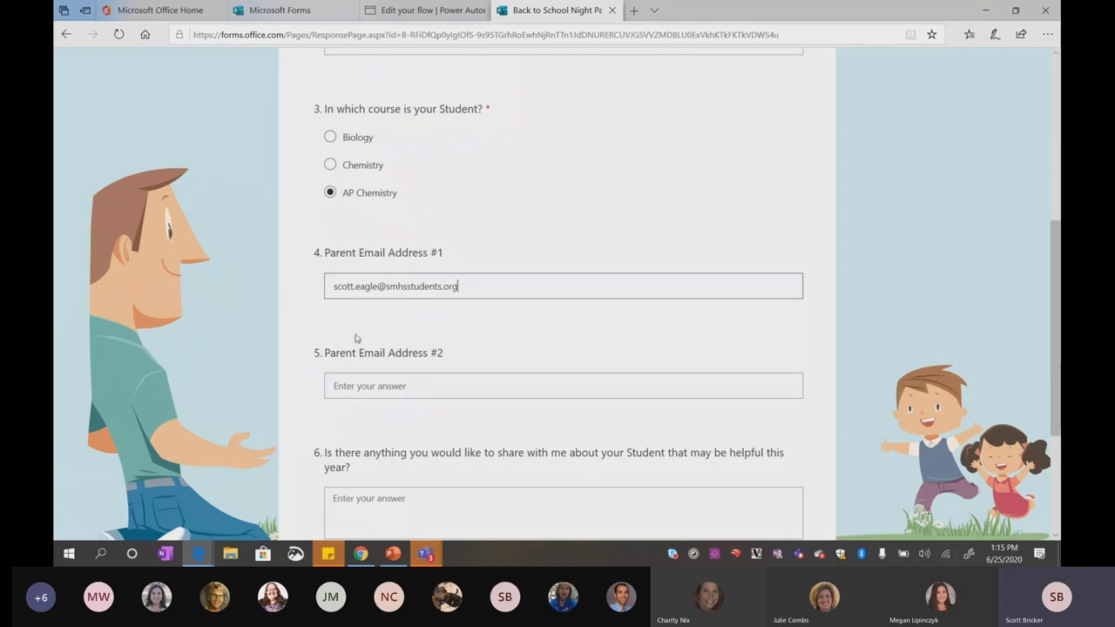
{"action": "scroll", "coordinate": [355, 339], "scroll_direction": "down", "scroll_amount": 1}
{"action": "left_click", "coordinate": [347, 425]}
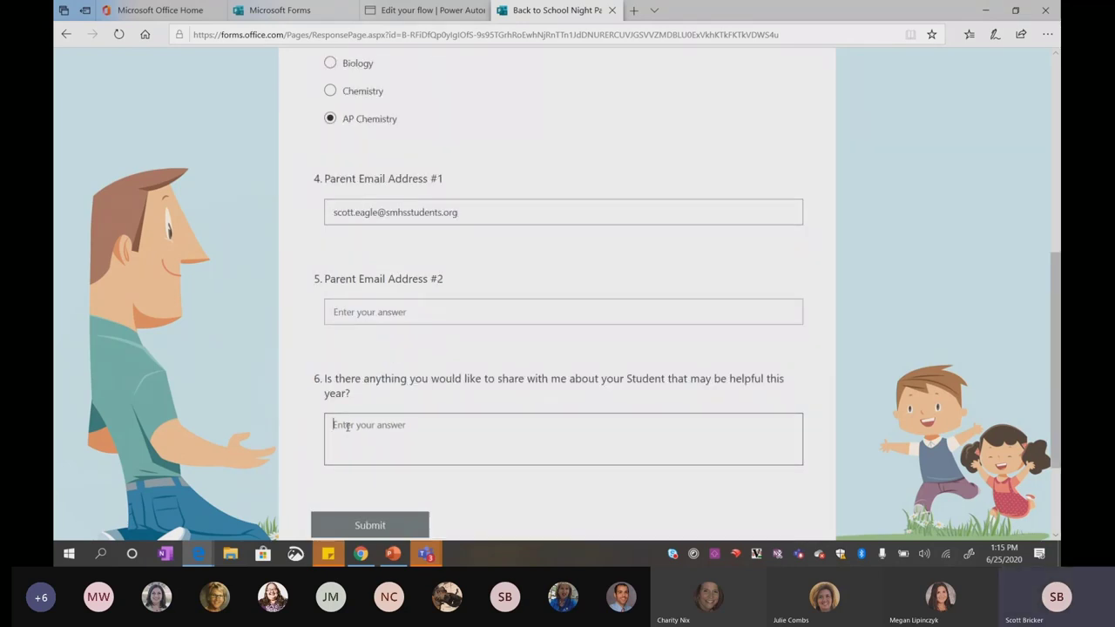
{"action": "type", "text": "Scott is a"}
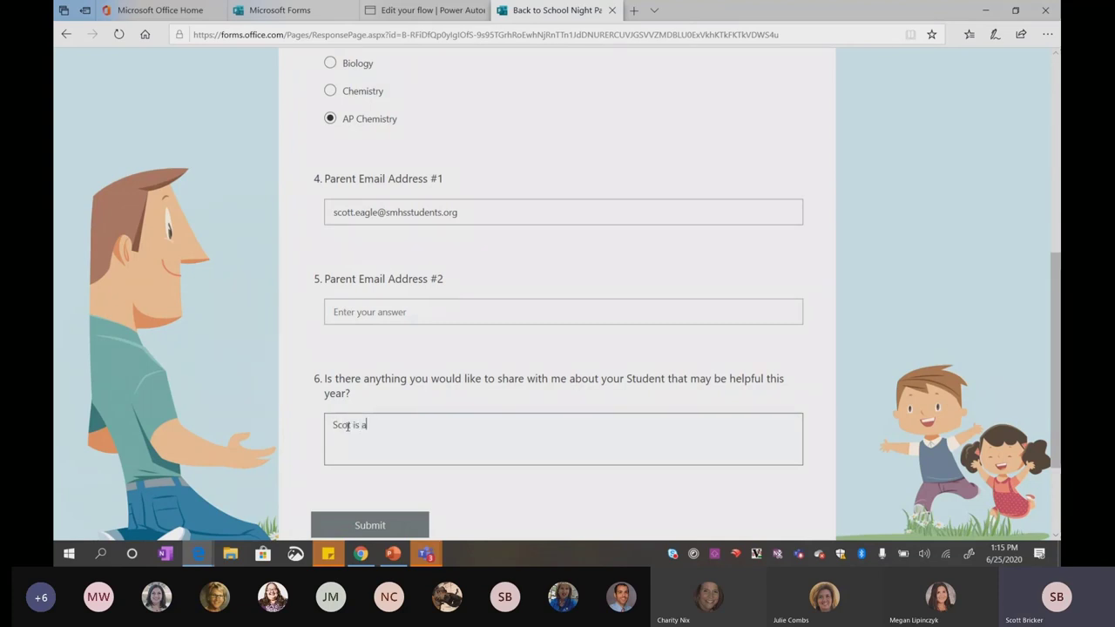
{"action": "key", "text": "BackSpace"}
{"action": "key", "text": "BackSpace"}
{"action": "type", "text": "is a great kid b"}
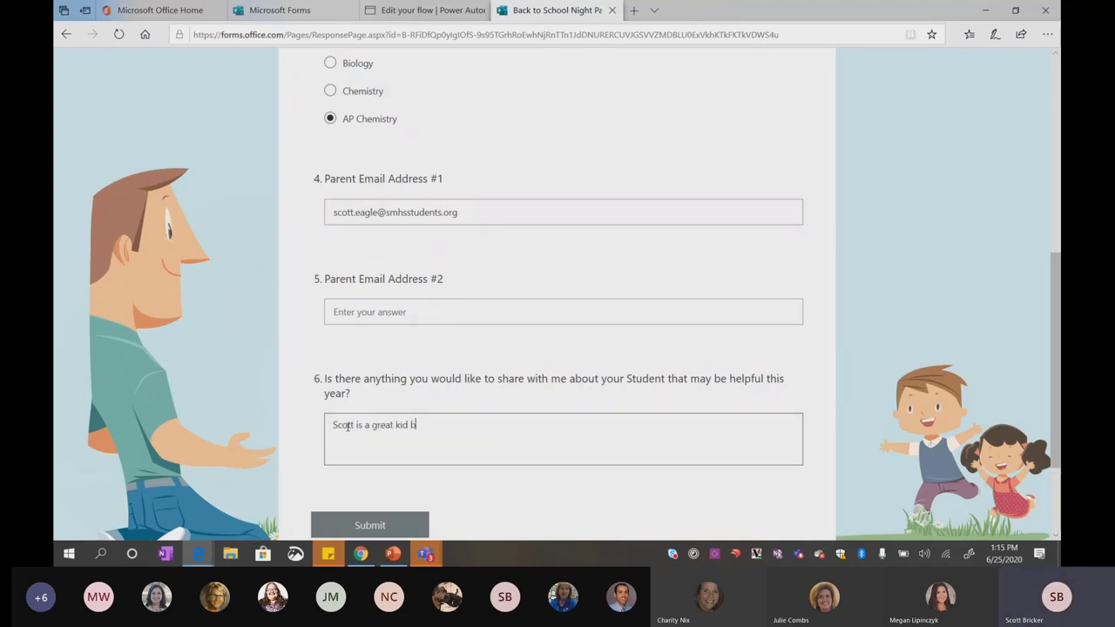
{"action": "type", "text": "ut he needs help"}
{"action": "key", "text": "BackSpace"}
{"action": "type", "text": "lp with time management."}
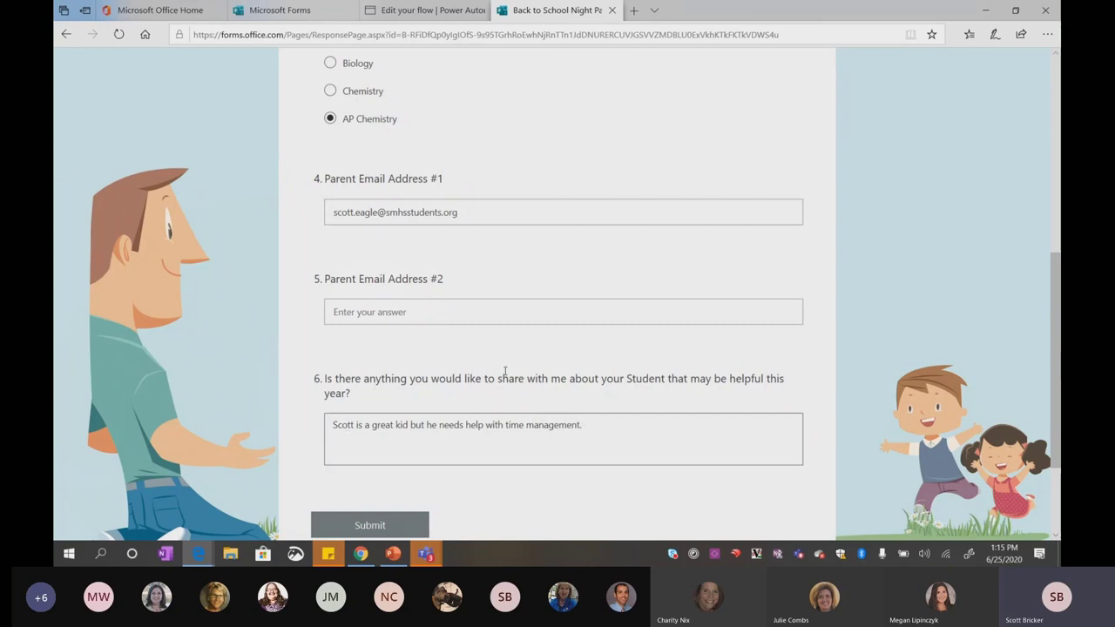
{"action": "scroll", "coordinate": [505, 371], "scroll_direction": "up", "scroll_amount": 4}
{"action": "scroll", "coordinate": [505, 371], "scroll_direction": "up", "scroll_amount": 2}
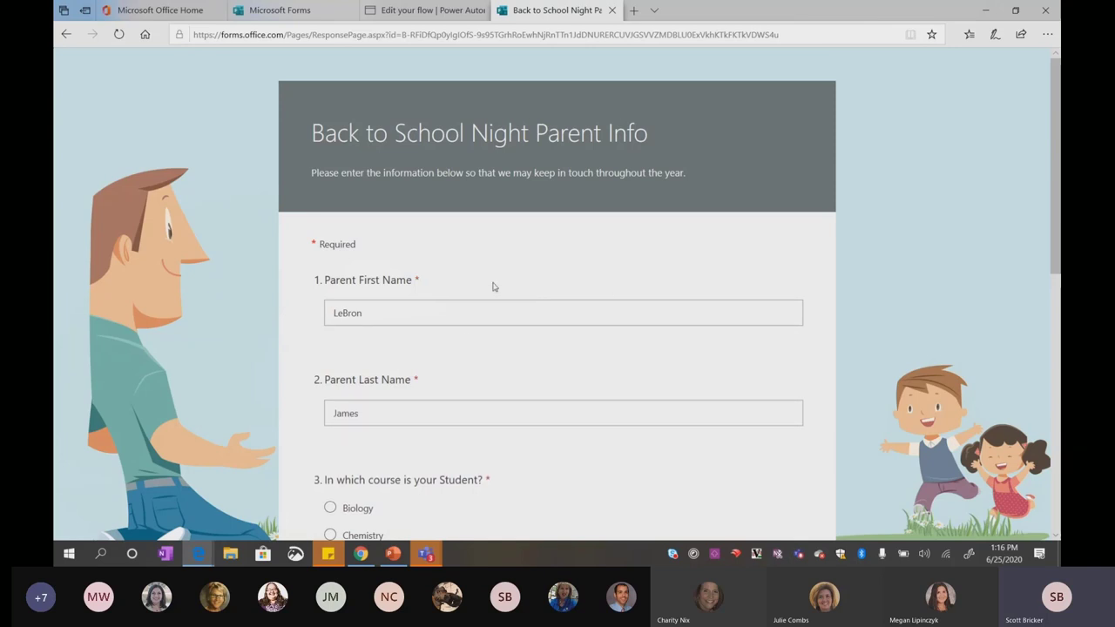
Submit the filled-in form response and let the form reload blank
{"action": "scroll", "coordinate": [476, 293], "scroll_direction": "down", "scroll_amount": 8}
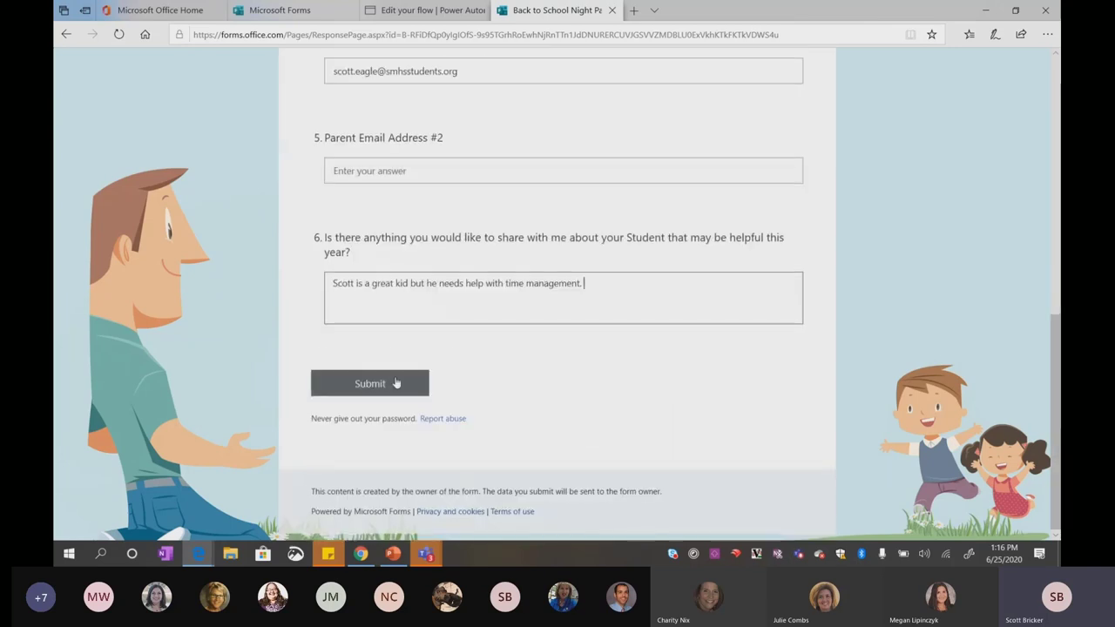
{"action": "left_click", "coordinate": [366, 386]}
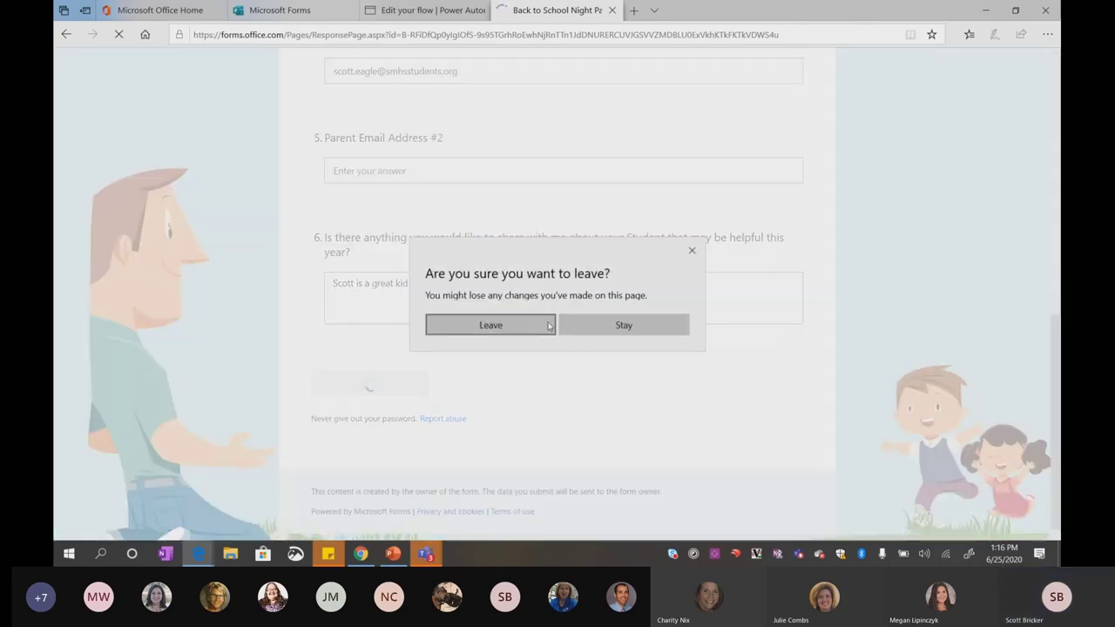
{"action": "left_click", "coordinate": [508, 331]}
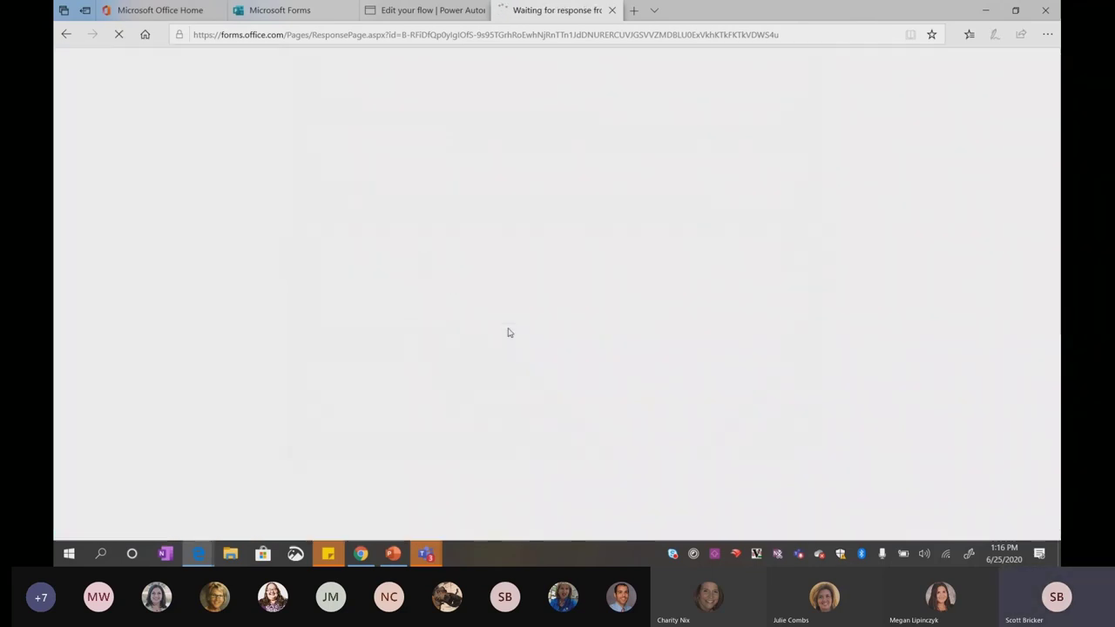
{"action": "scroll", "coordinate": [509, 331], "scroll_direction": "down", "scroll_amount": 5}
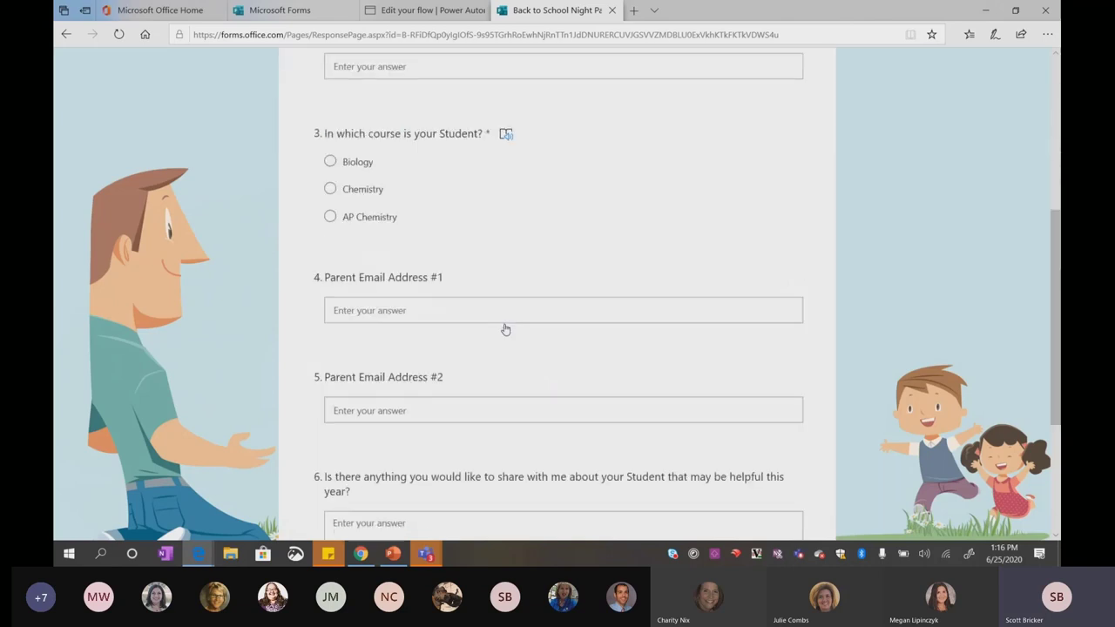
{"action": "scroll", "coordinate": [506, 329], "scroll_direction": "up", "scroll_amount": 5}
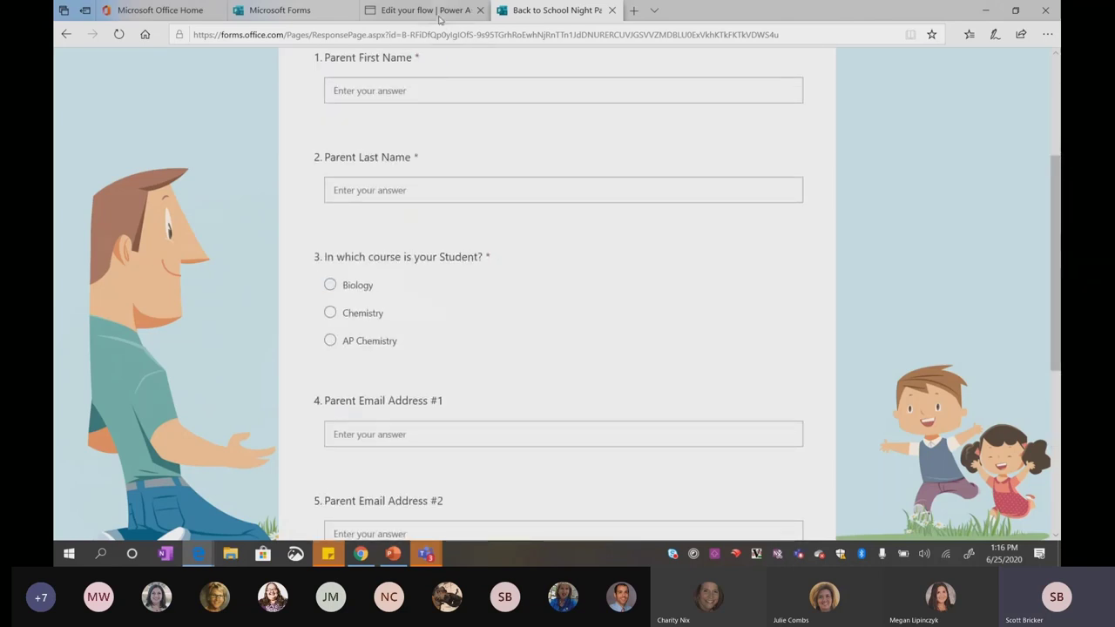
Save the Back to School Night Email flow, staying in the editor until saving finishes
{"action": "left_click", "coordinate": [440, 19]}
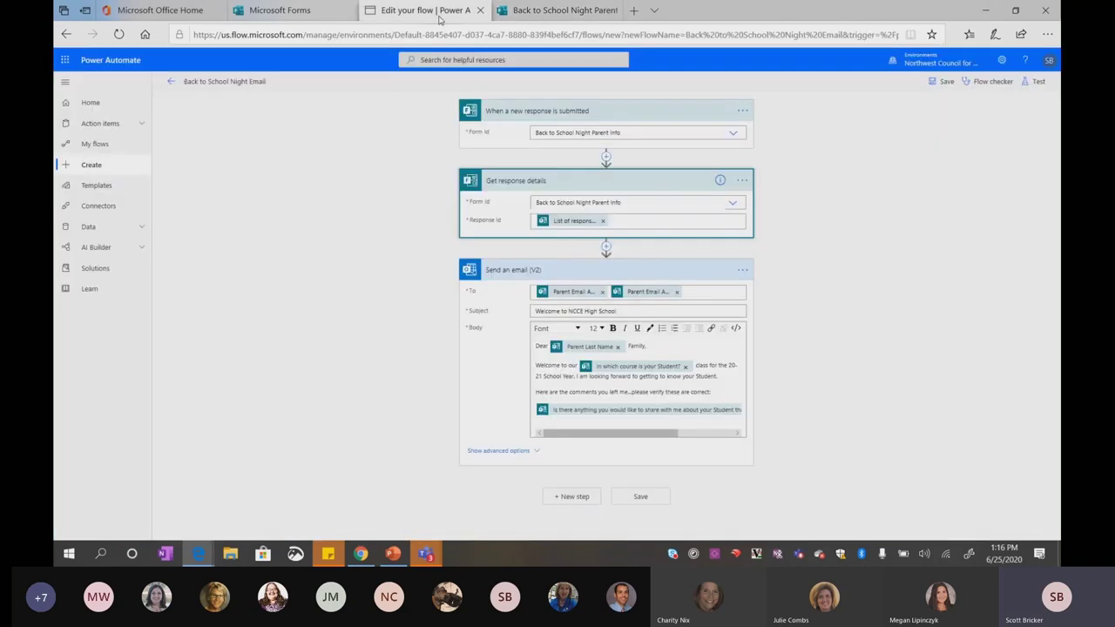
{"action": "left_click", "coordinate": [172, 82]}
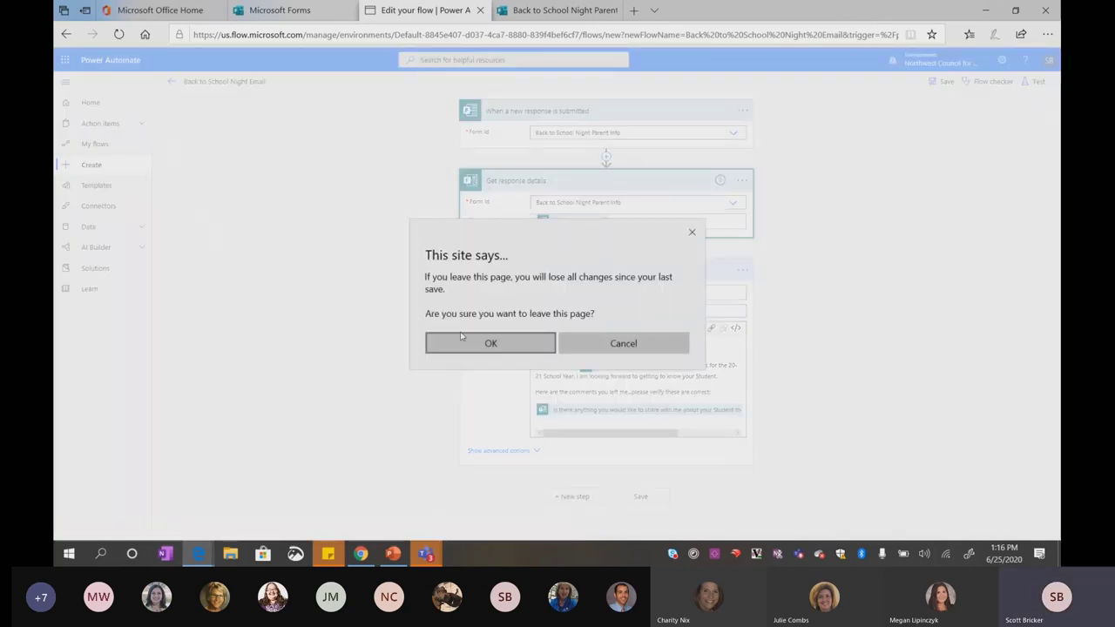
{"action": "left_click", "coordinate": [592, 343]}
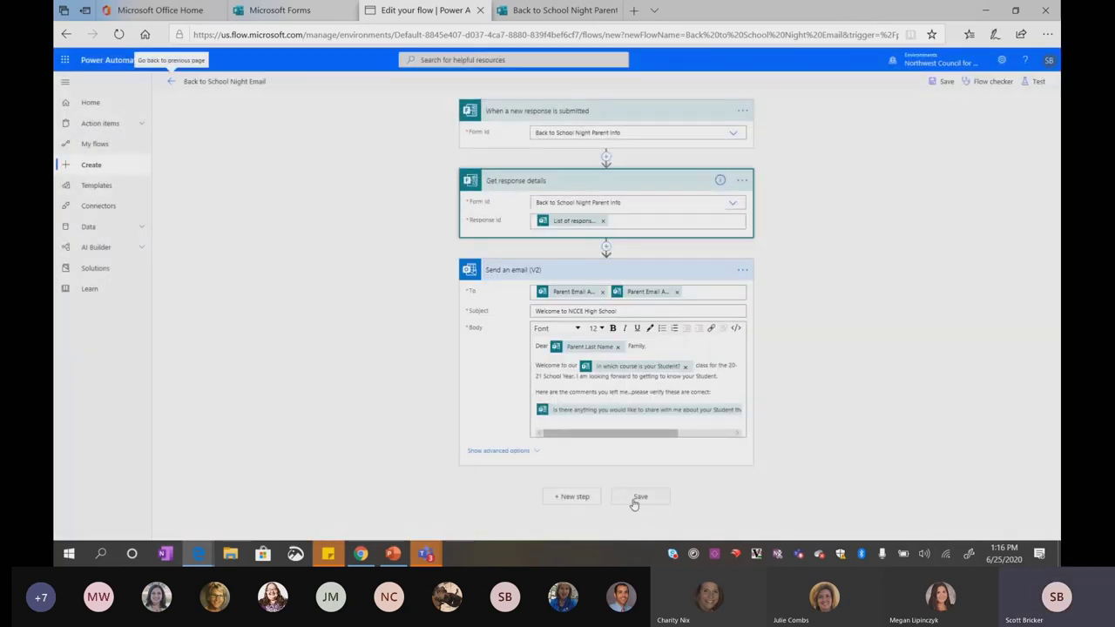
{"action": "left_click", "coordinate": [636, 498]}
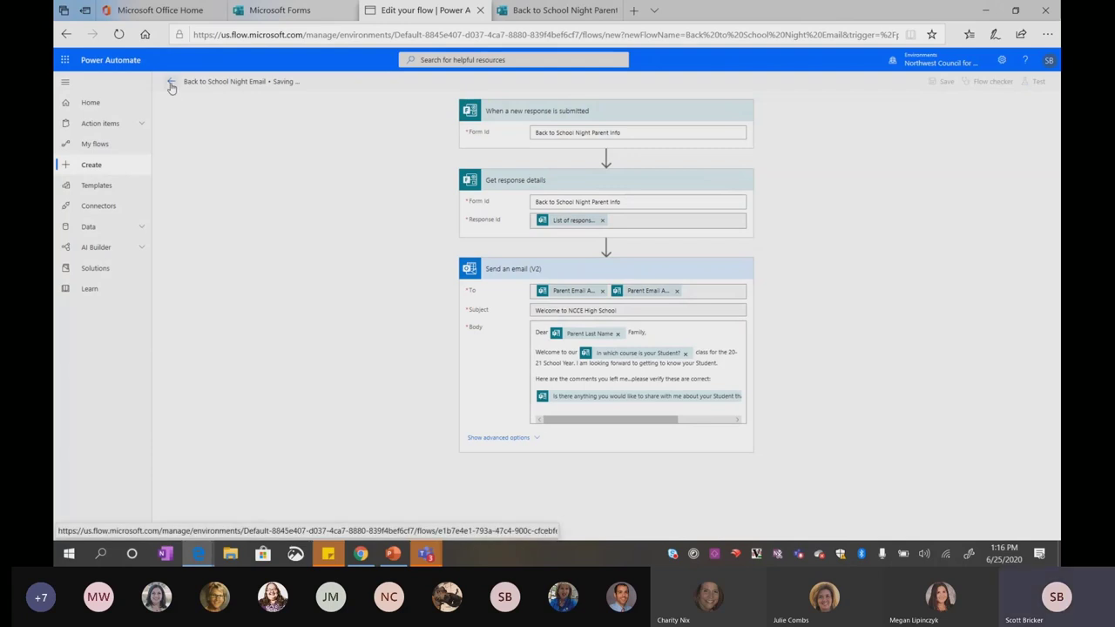
{"action": "left_click", "coordinate": [172, 82]}
{"action": "left_click", "coordinate": [623, 366]}
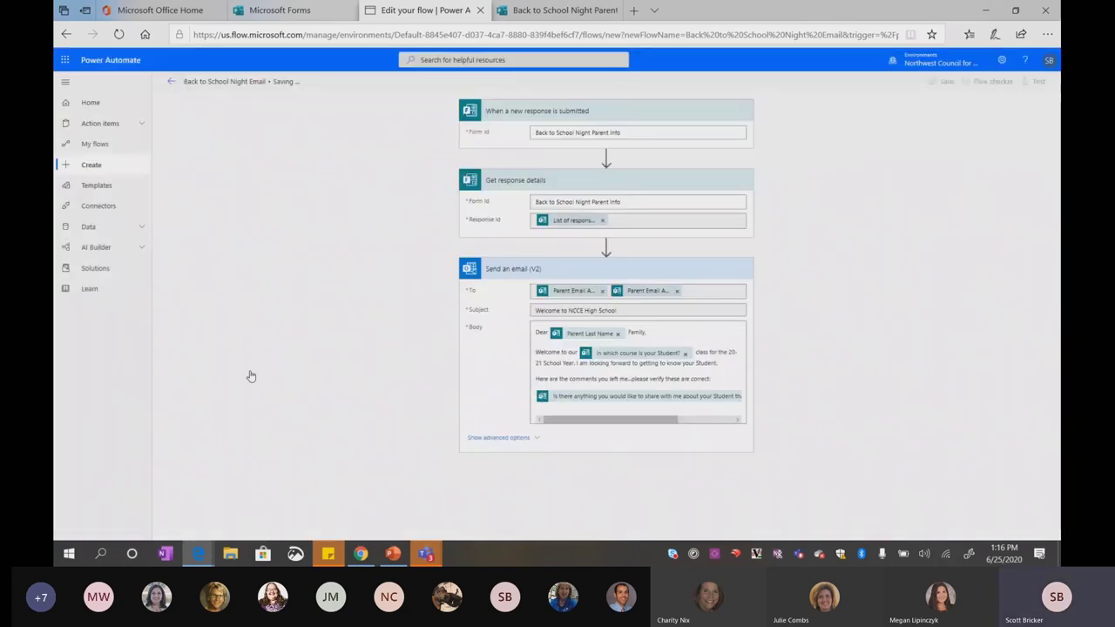
Leave the saved flow for its details page and return to the form's Parent First Name question
{"action": "left_click", "coordinate": [171, 81]}
{"action": "left_click", "coordinate": [475, 367]}
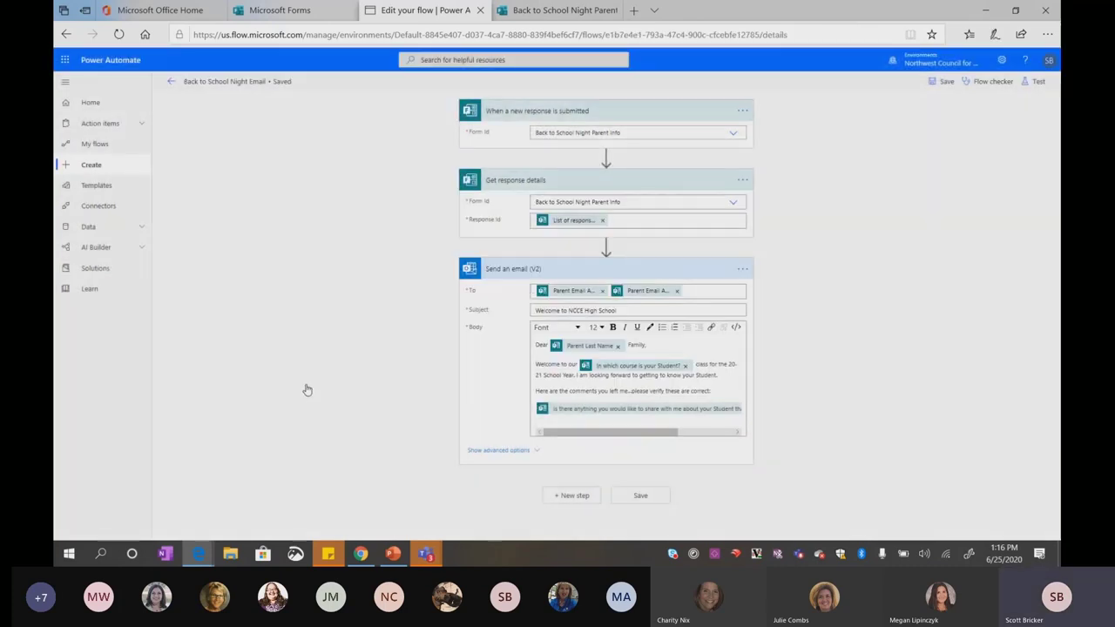
{"action": "left_click", "coordinate": [562, 10]}
{"action": "left_click", "coordinate": [417, 91]}
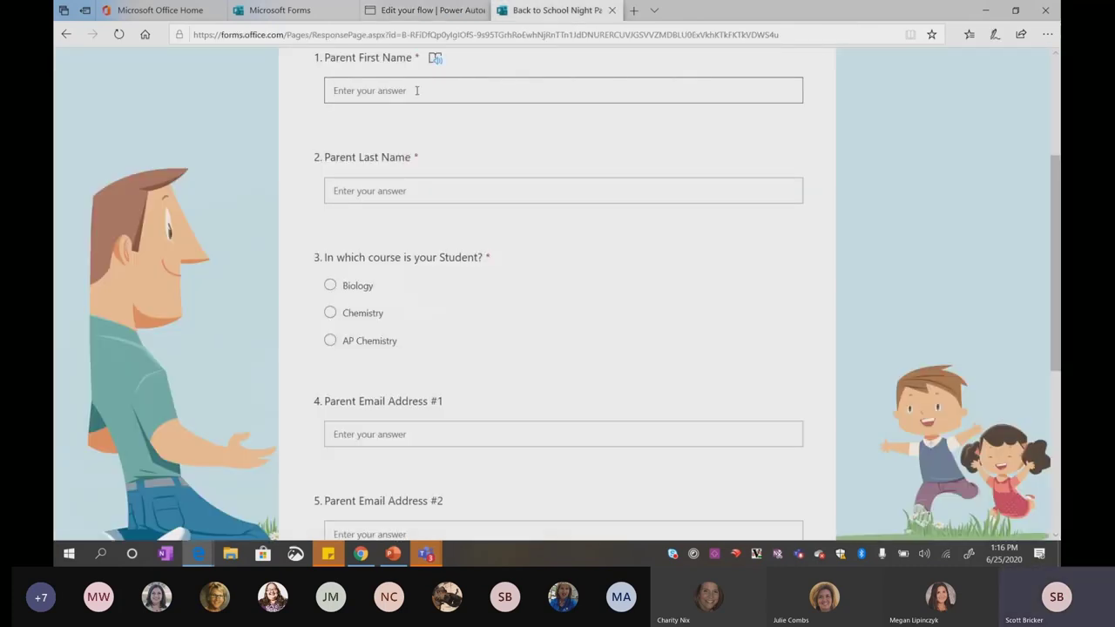
Fill in the parent's name, AP Chemistry, Parent Email #1 and 'Needs help with time management'
{"action": "type", "text": "LeBron"}
{"action": "key", "text": "Tab"}
{"action": "type", "text": "Jame"}
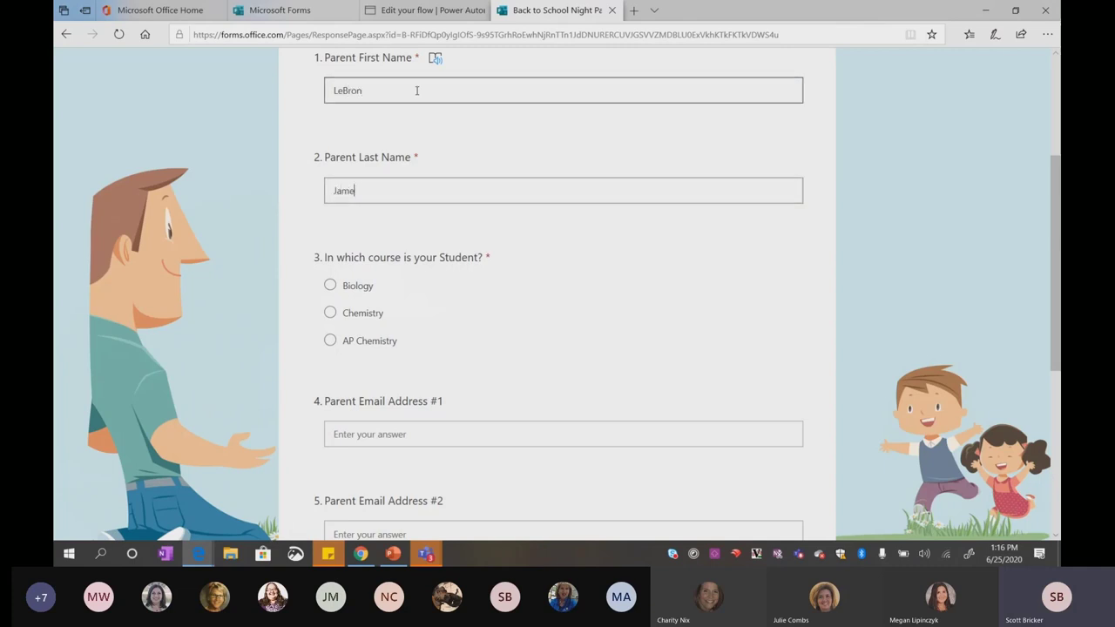
{"action": "type", "text": "s"}
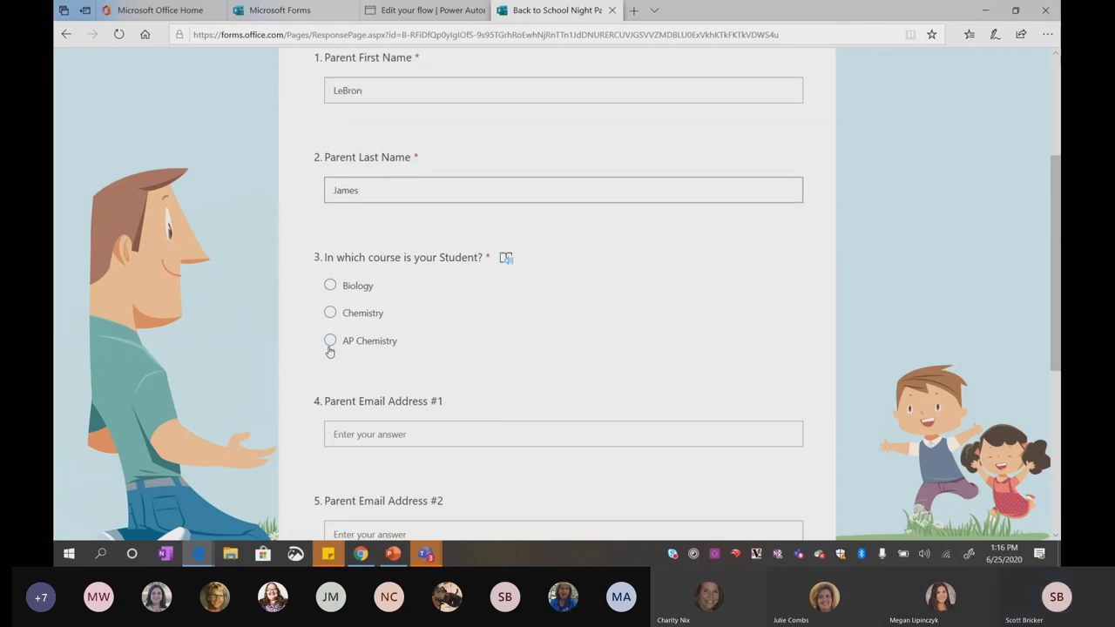
{"action": "left_click", "coordinate": [330, 342]}
{"action": "left_click", "coordinate": [357, 434]}
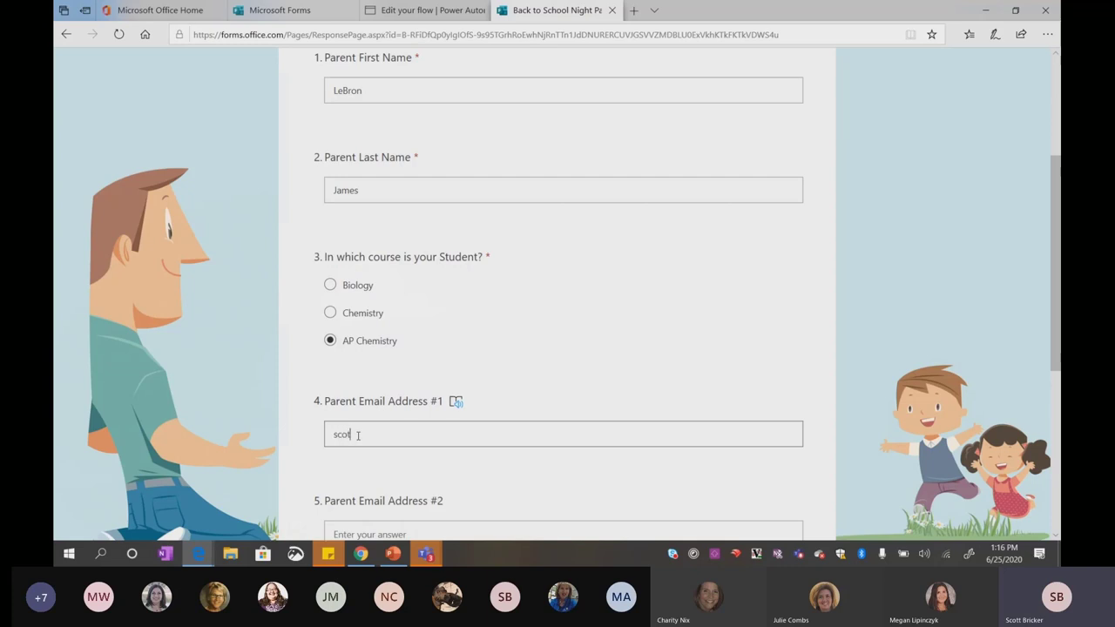
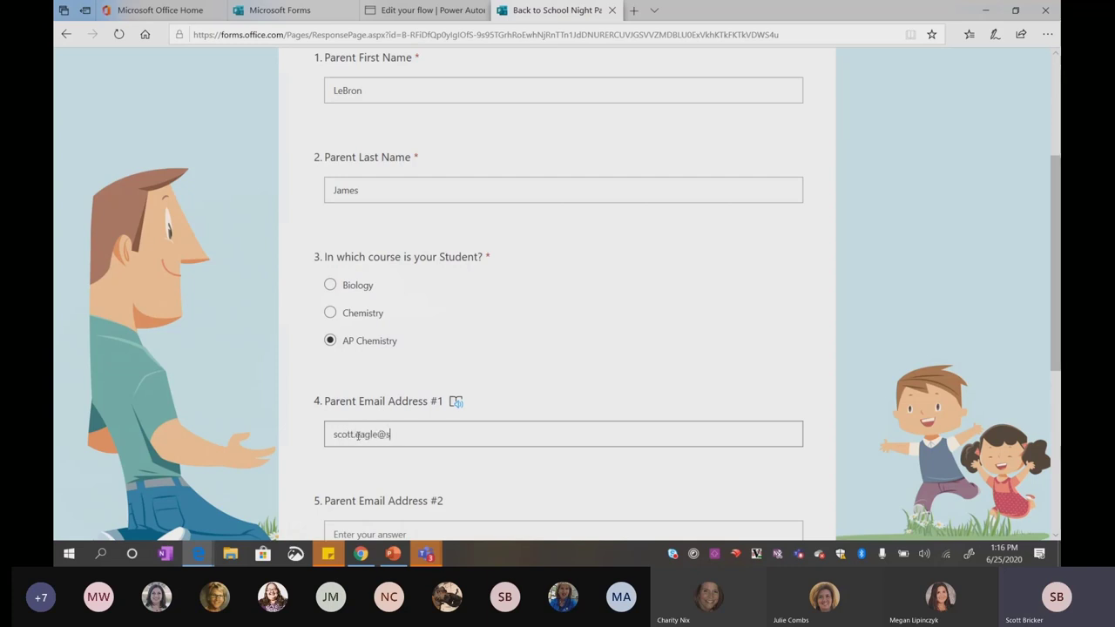
{"action": "scroll", "coordinate": [357, 434], "scroll_direction": "down", "scroll_amount": 5}
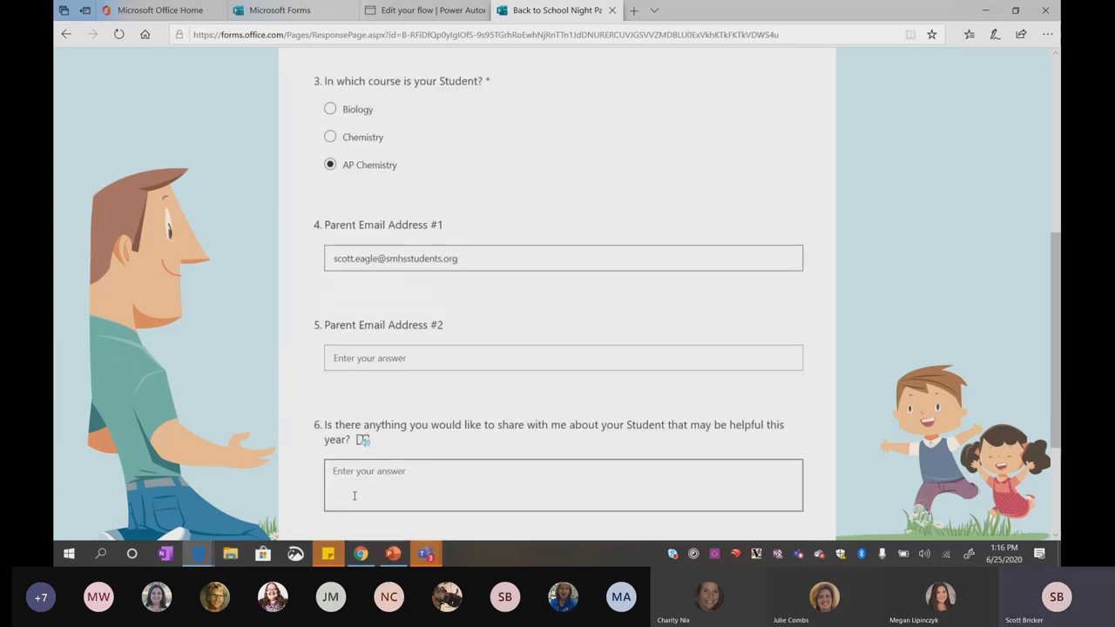
{"action": "left_click", "coordinate": [372, 429]}
{"action": "type", "text": "Nee"}
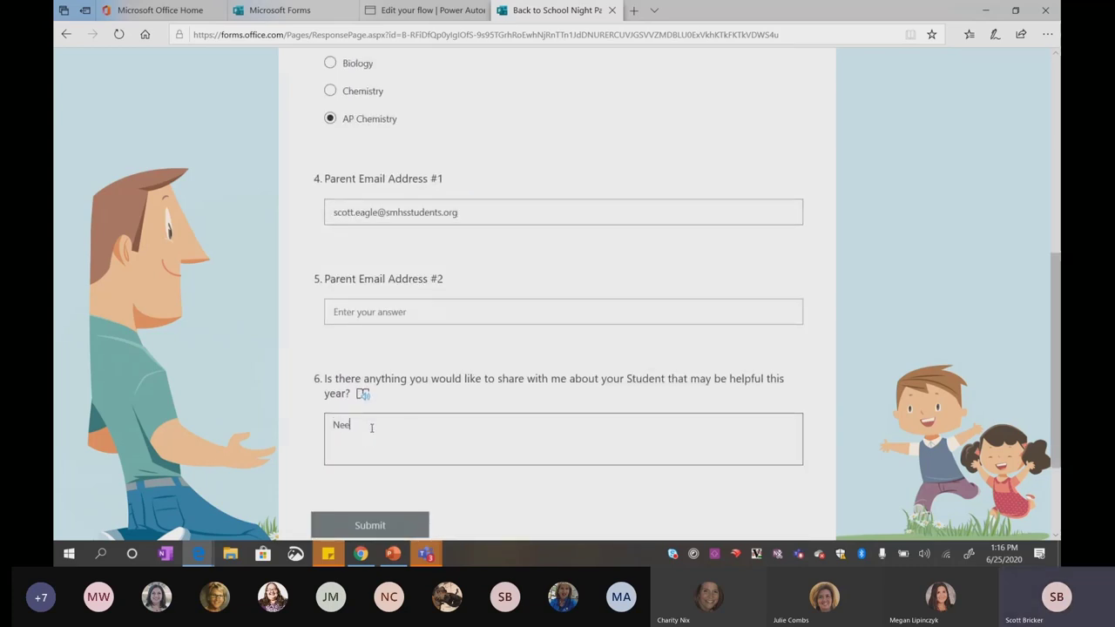
{"action": "type", "text": "ds help with time management"}
Submit the response, start a fresh blank form, and bring up the Outlook inbox
{"action": "left_click", "coordinate": [372, 528]}
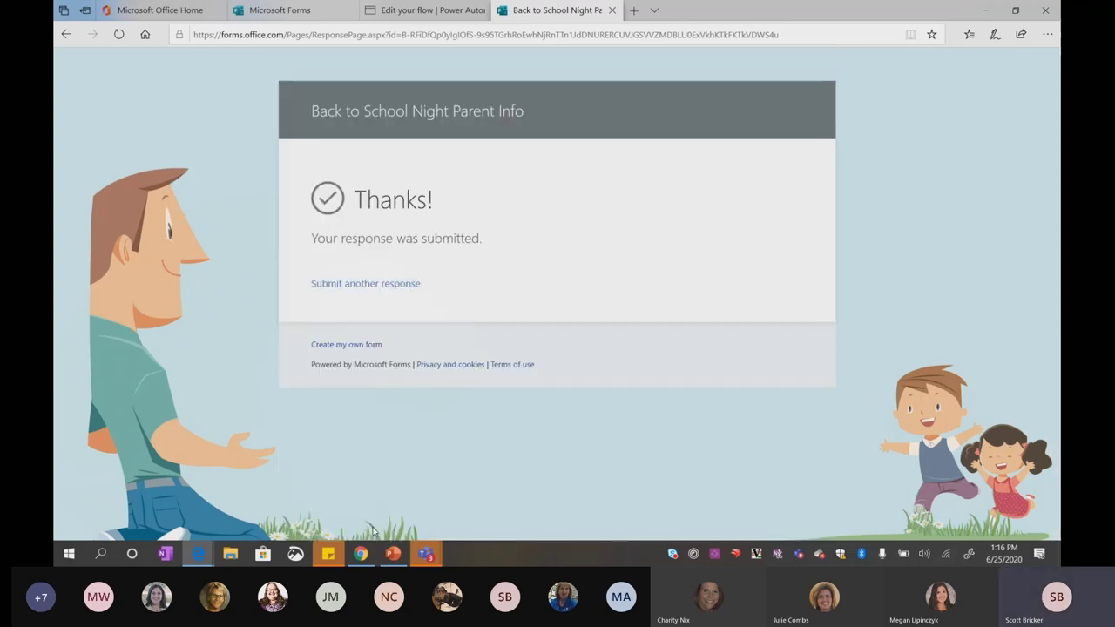
{"action": "left_click", "coordinate": [391, 284]}
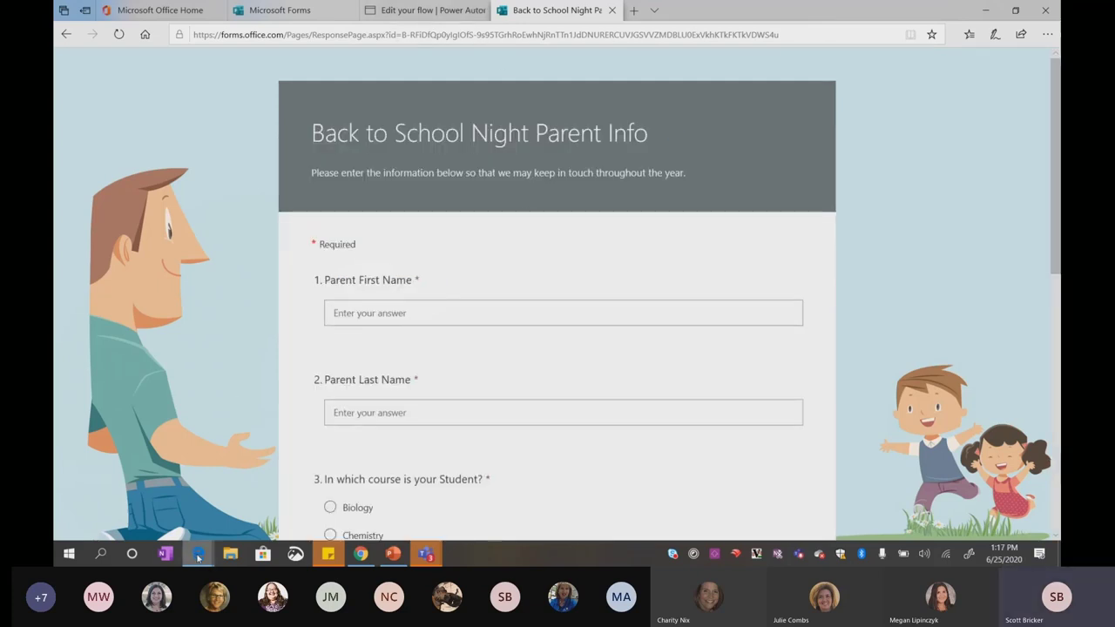
{"action": "mouse_move", "coordinate": [199, 558]}
{"action": "left_click", "coordinate": [285, 490]}
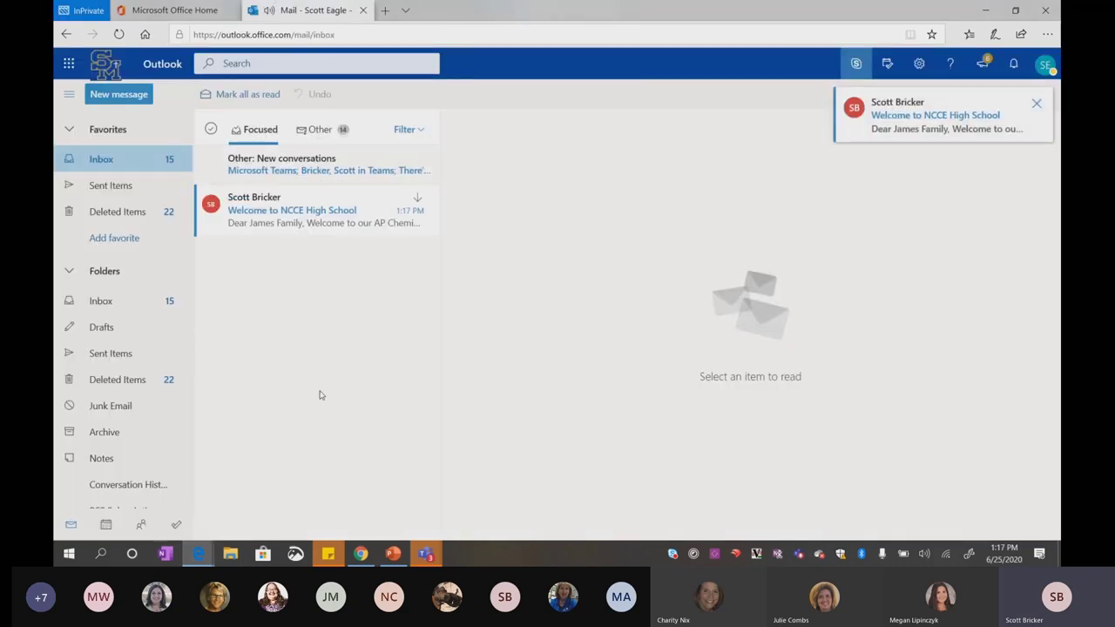
Open the 'Welcome to NCCE High School' email and highlight its AP Chemistry greeting and time-management comment
{"action": "left_click", "coordinate": [318, 231]}
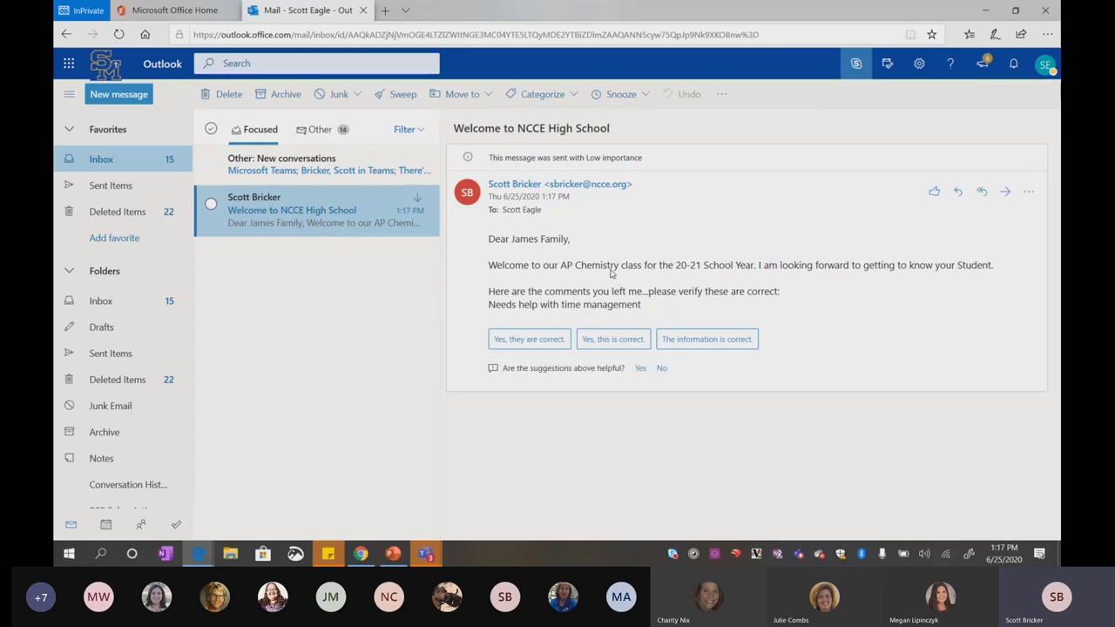
{"action": "left_click_drag", "start_coordinate": [649, 308], "coordinate": [488, 321]}
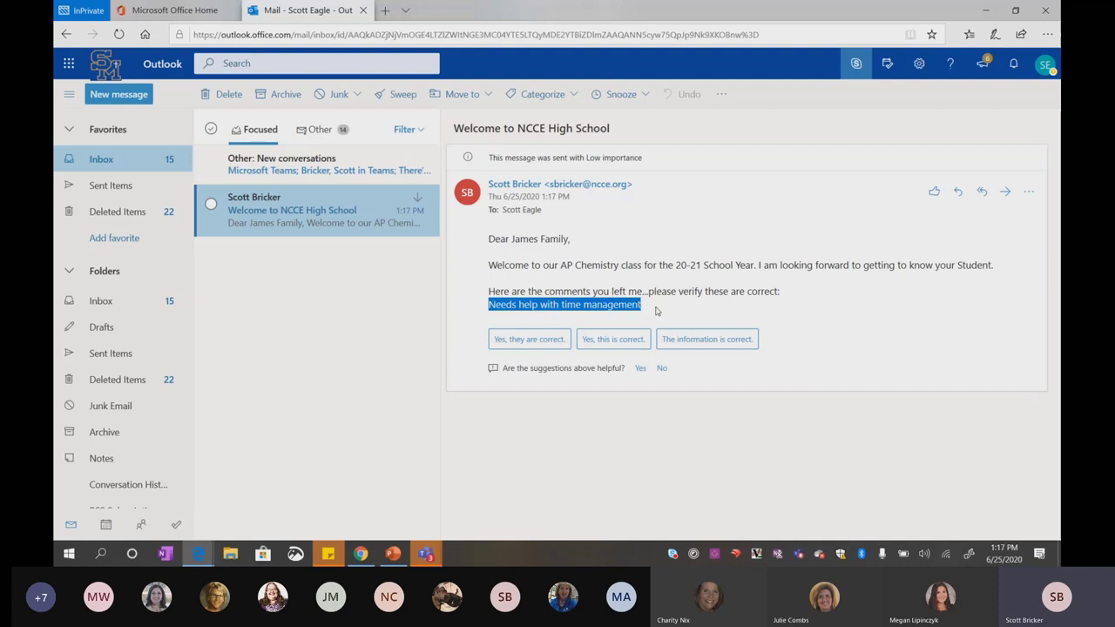
{"action": "left_click_drag", "start_coordinate": [651, 306], "coordinate": [490, 247]}
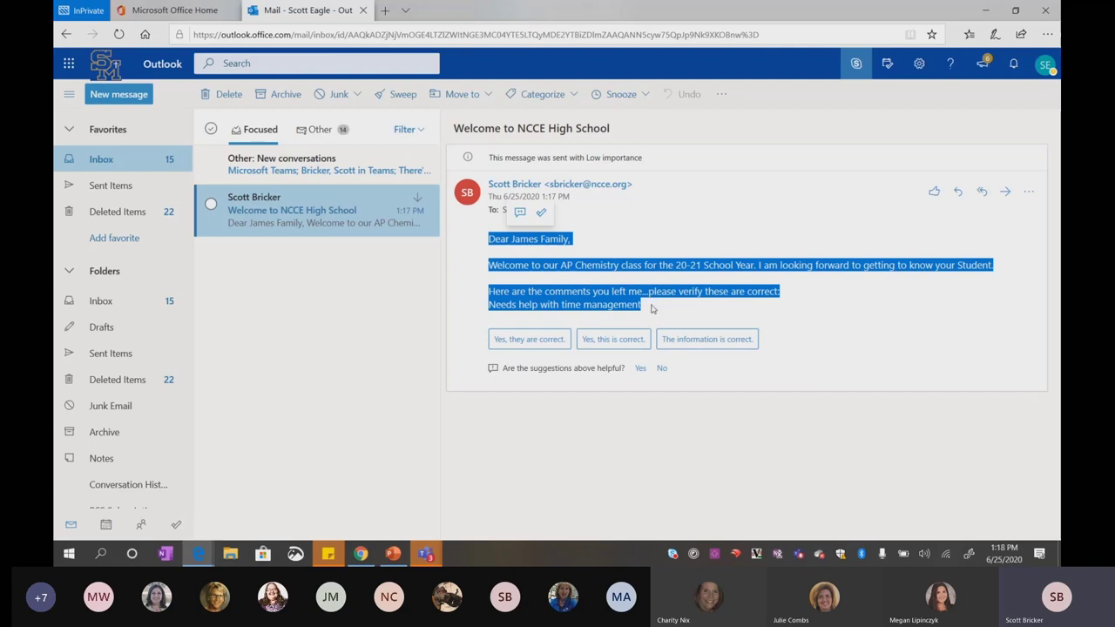
{"action": "left_click", "coordinate": [652, 308]}
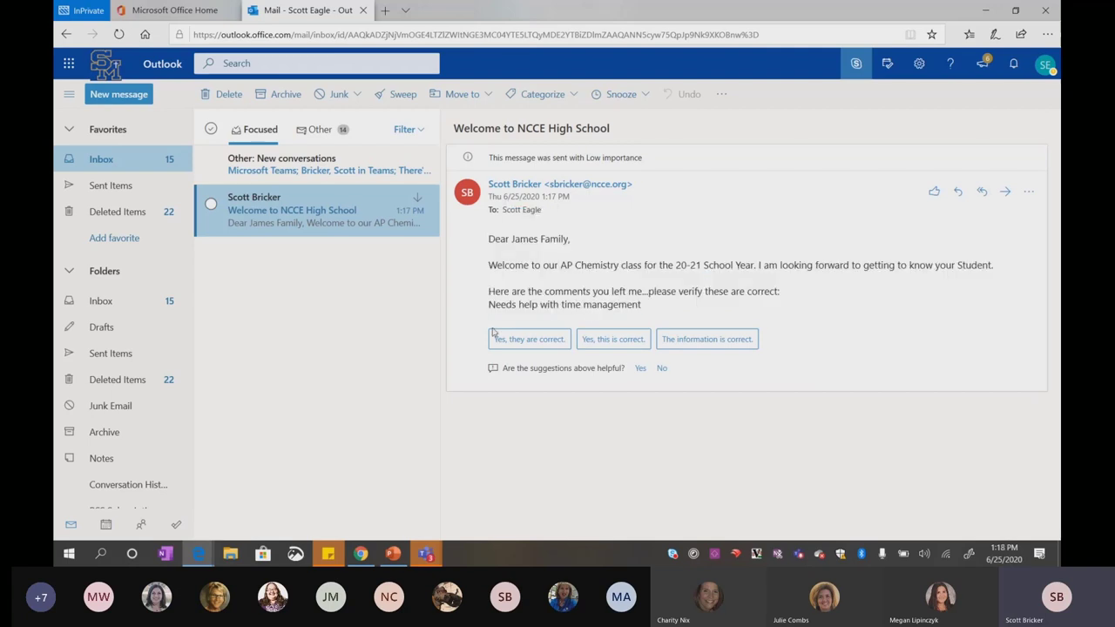
Minimize Outlook and return to the Edit your flow | Power Automate tab
{"action": "left_click", "coordinate": [985, 11]}
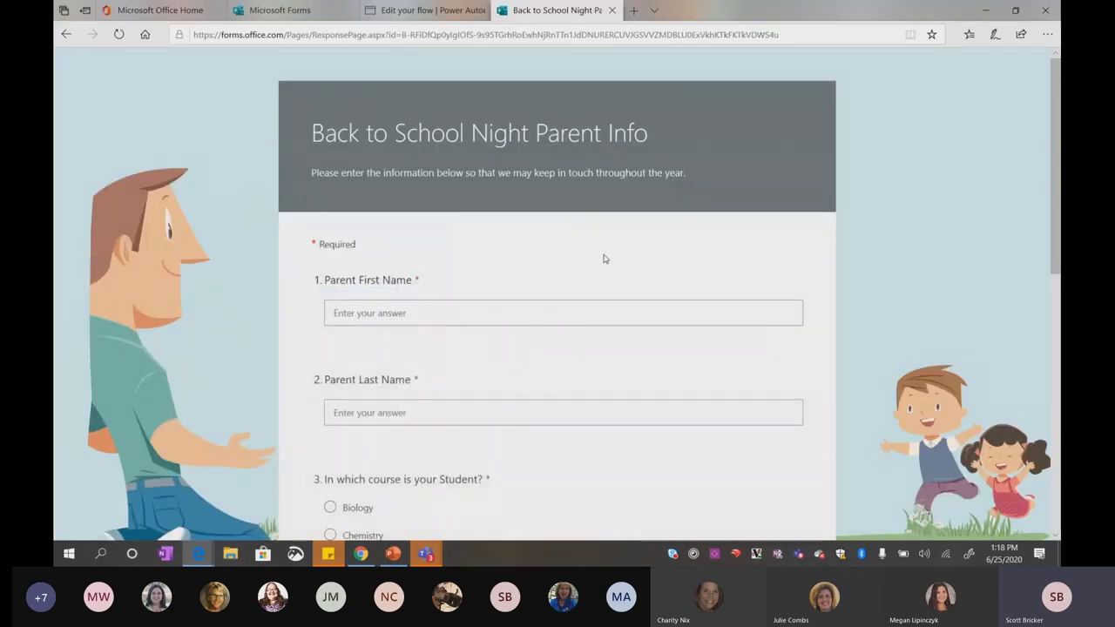
{"action": "left_click", "coordinate": [420, 12]}
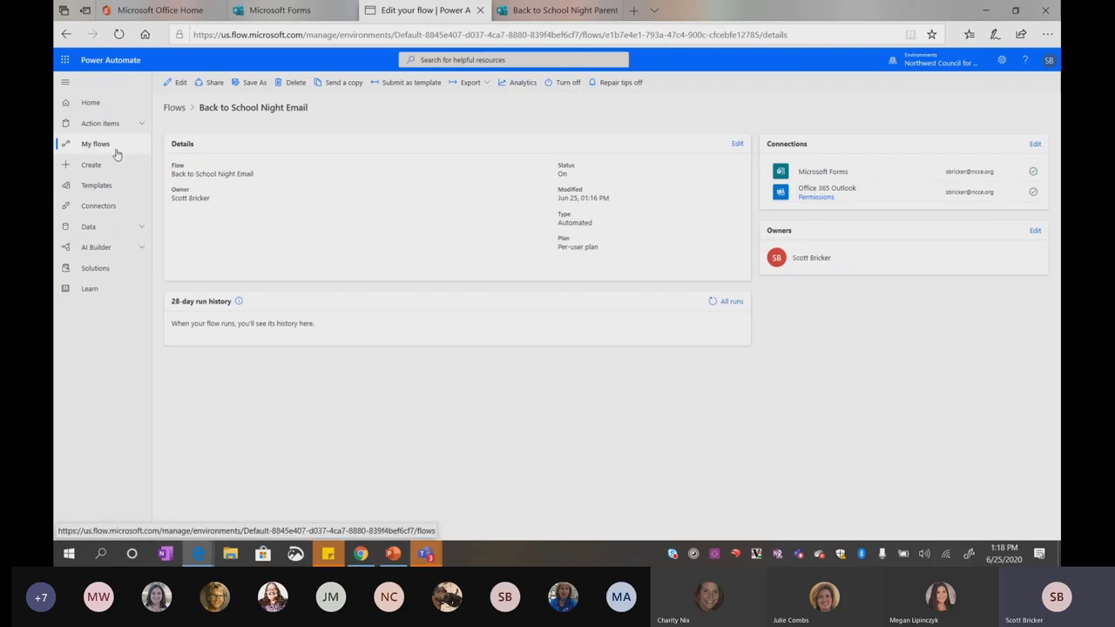
Browse the Home page's featured templates and Multistep flows sections, then open My flows
{"action": "left_click", "coordinate": [93, 106]}
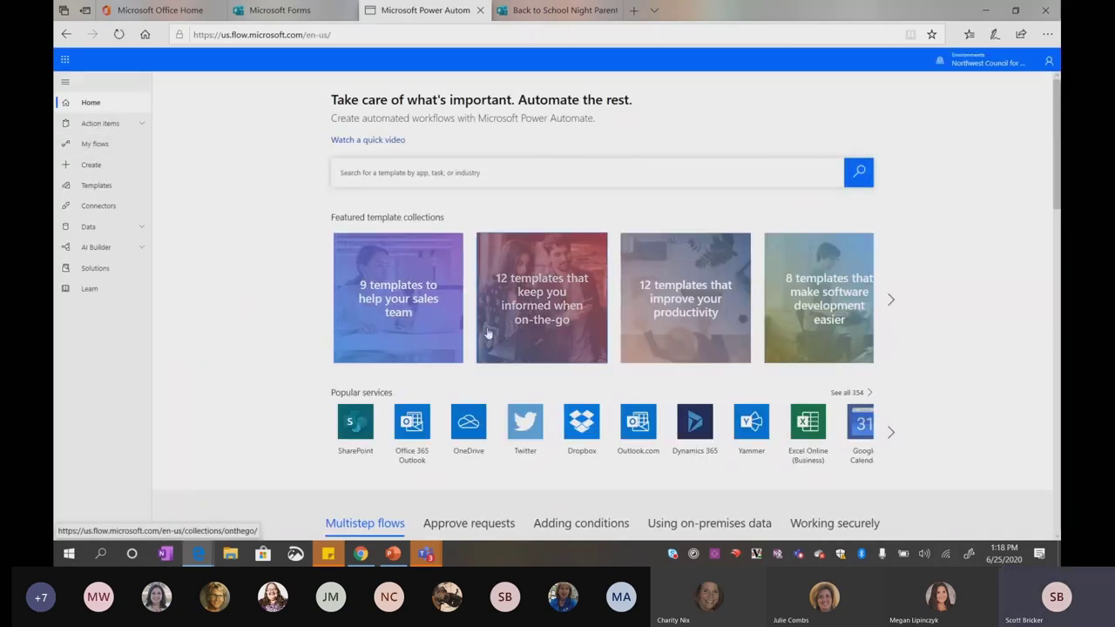
{"action": "scroll", "coordinate": [247, 367], "scroll_direction": "down", "scroll_amount": 1}
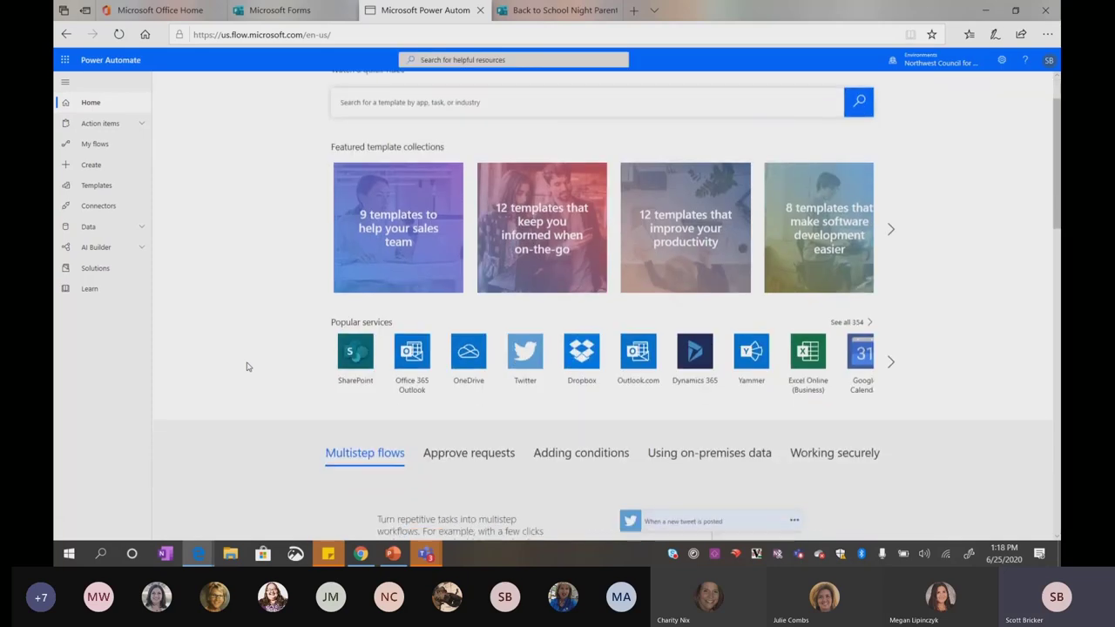
{"action": "scroll", "coordinate": [247, 366], "scroll_direction": "down", "scroll_amount": 3}
{"action": "scroll", "coordinate": [247, 366], "scroll_direction": "up", "scroll_amount": 4}
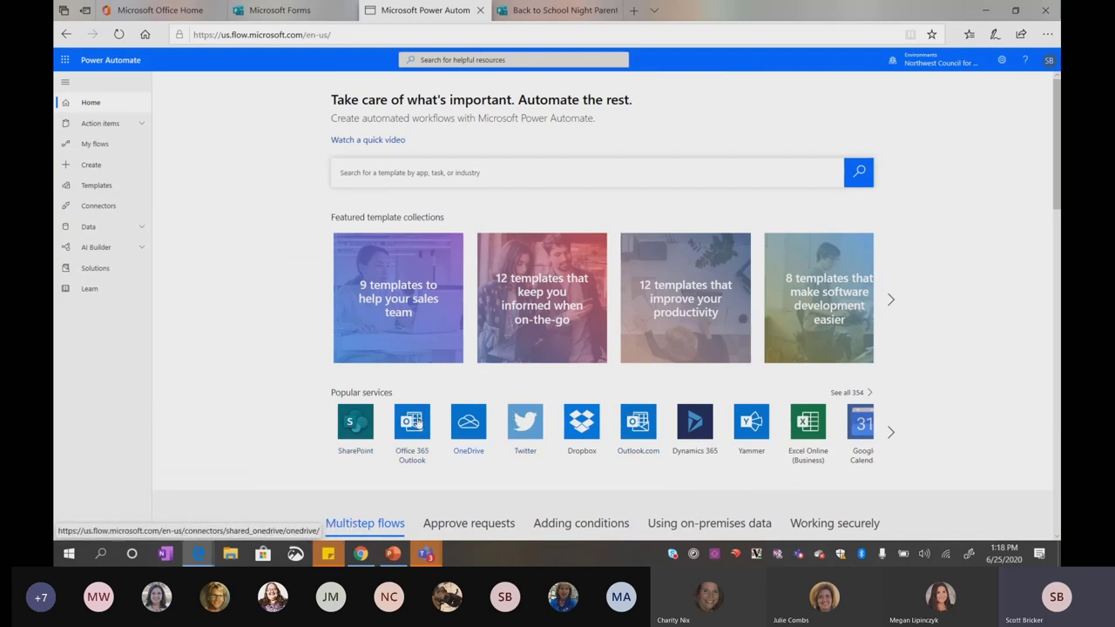
{"action": "scroll", "coordinate": [243, 352], "scroll_direction": "down", "scroll_amount": 3}
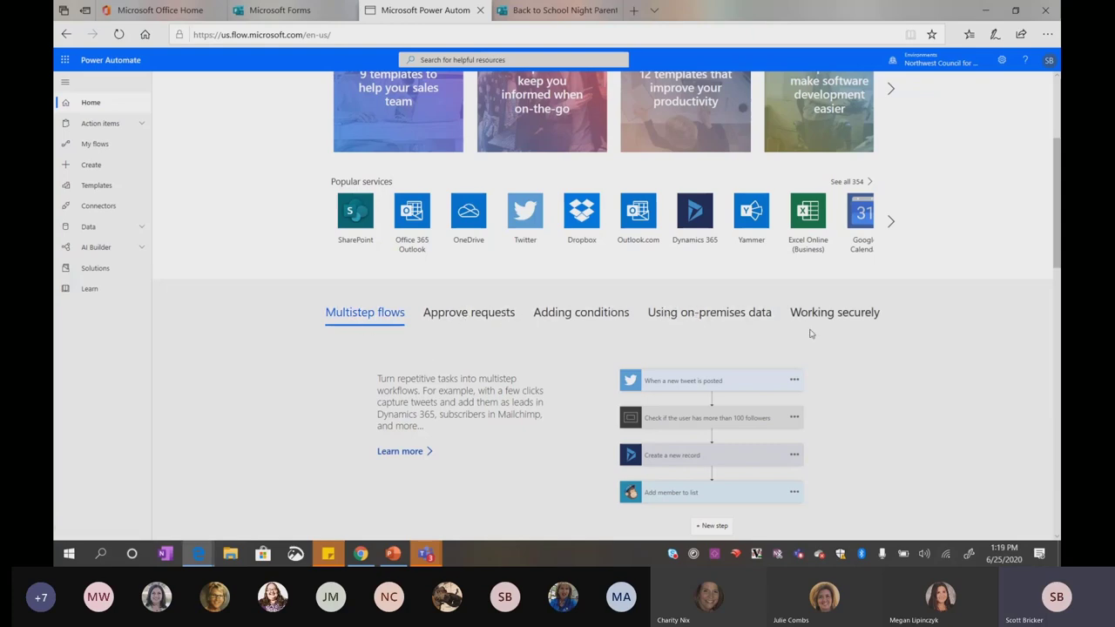
{"action": "scroll", "coordinate": [391, 413], "scroll_direction": "down", "scroll_amount": 1}
{"action": "scroll", "coordinate": [391, 413], "scroll_direction": "down", "scroll_amount": 3}
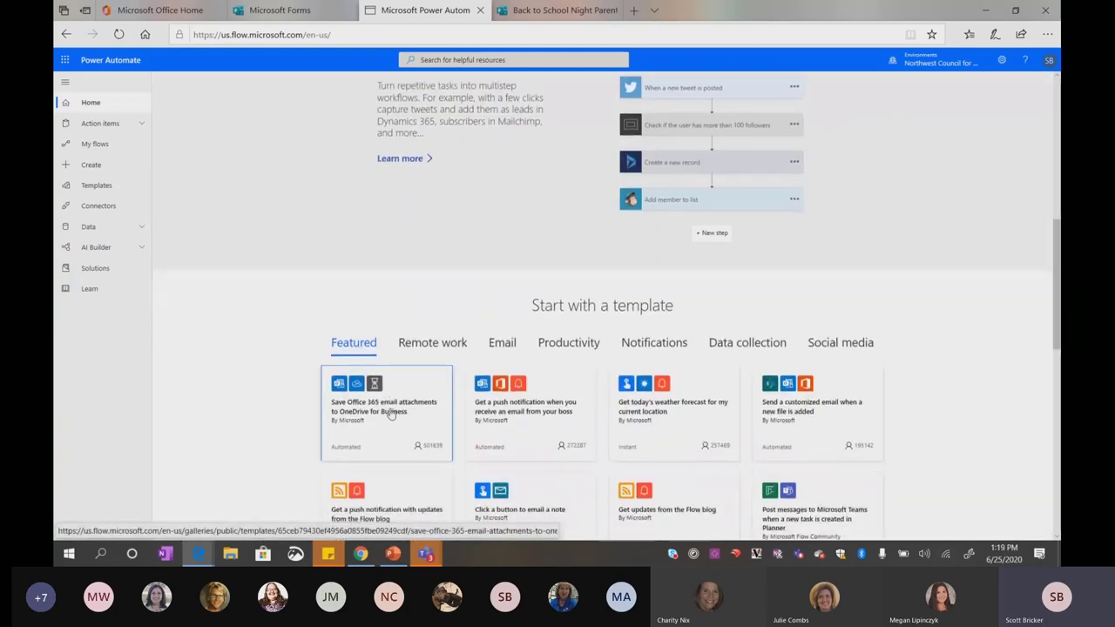
{"action": "scroll", "coordinate": [391, 415], "scroll_direction": "down", "scroll_amount": 2}
{"action": "scroll", "coordinate": [391, 413], "scroll_direction": "up", "scroll_amount": 3}
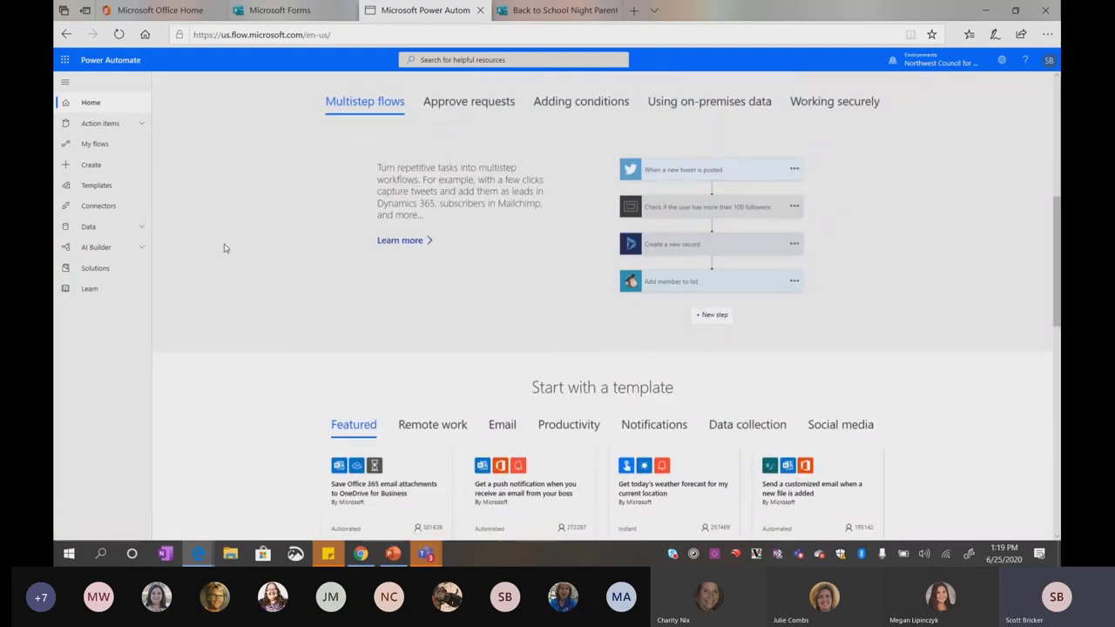
{"action": "left_click", "coordinate": [74, 146]}
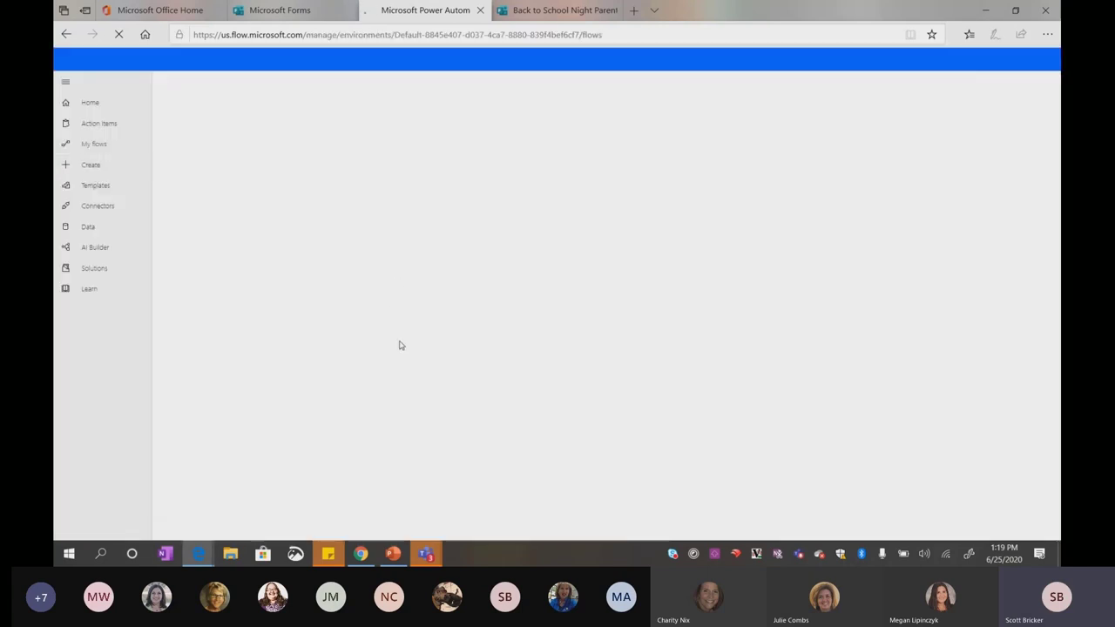
Show the Transfer Process (DEMO) flow's details page, then open that account's My flows list
{"action": "left_click", "coordinate": [360, 554]}
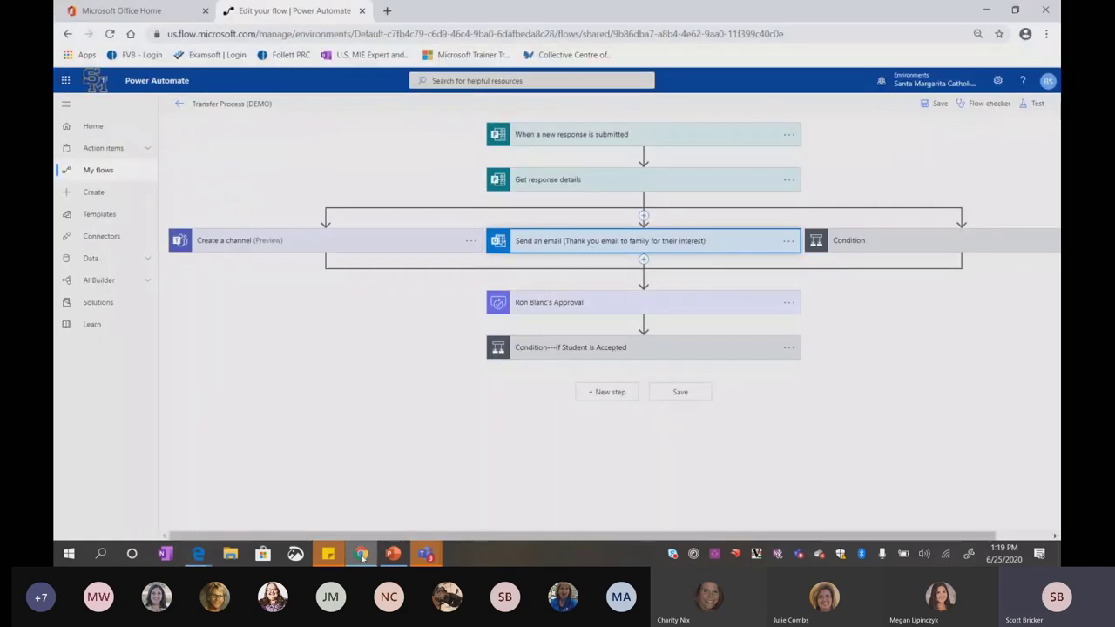
{"action": "left_click", "coordinate": [175, 111]}
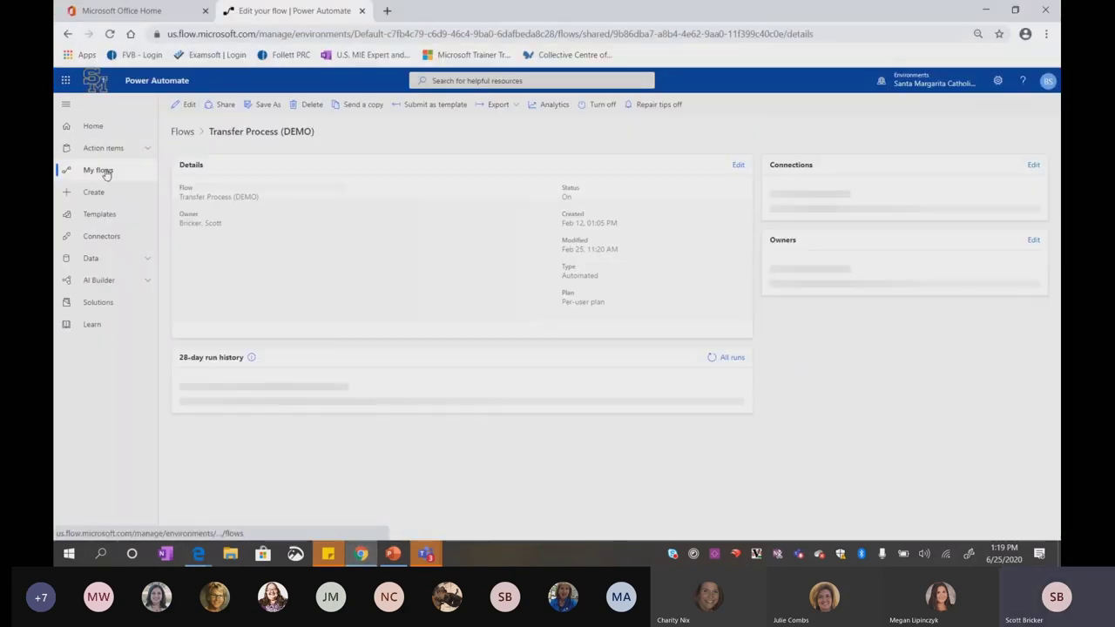
{"action": "left_click", "coordinate": [103, 170]}
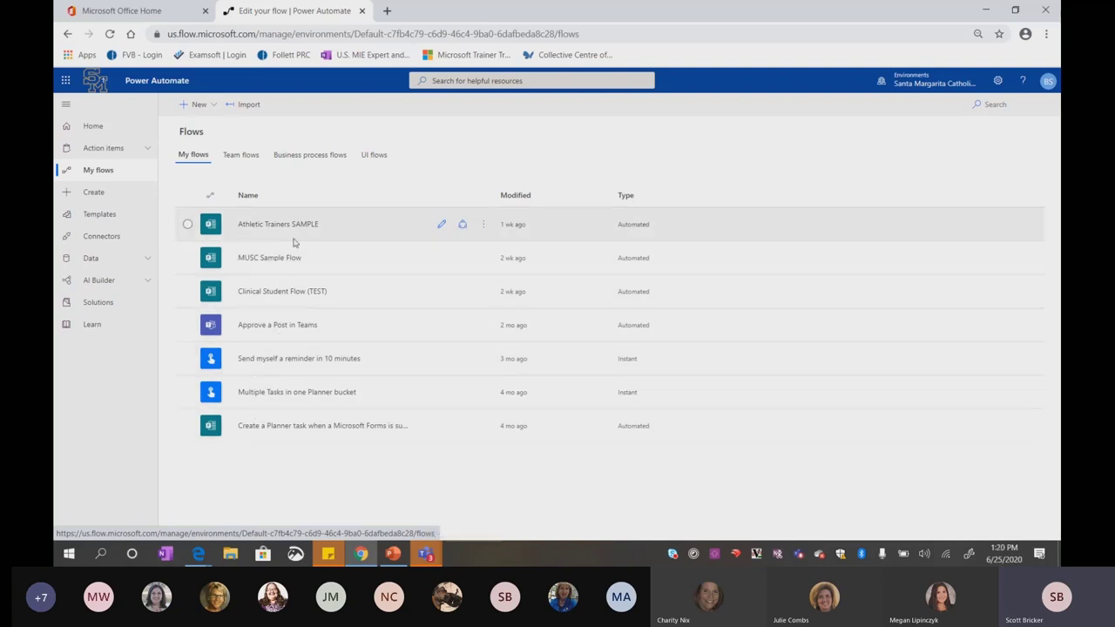
Switch to Team flows to list Daily Announcements and Transfer Process (DEMO)
{"action": "left_click", "coordinate": [244, 157]}
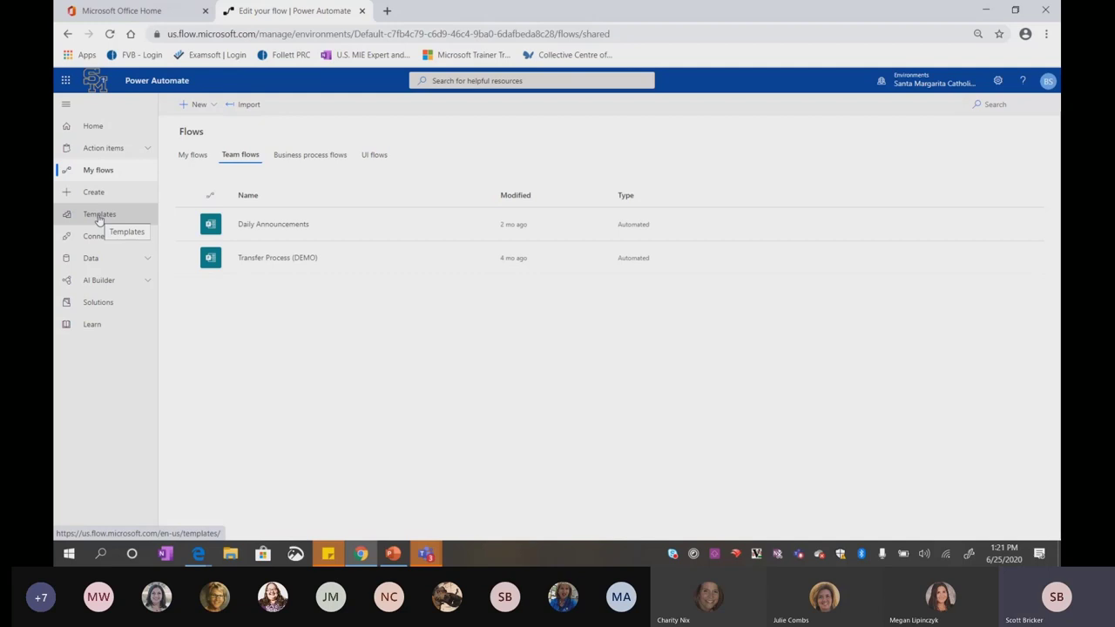
Open the Templates gallery and scroll through the available flow templates
{"action": "left_click", "coordinate": [98, 218]}
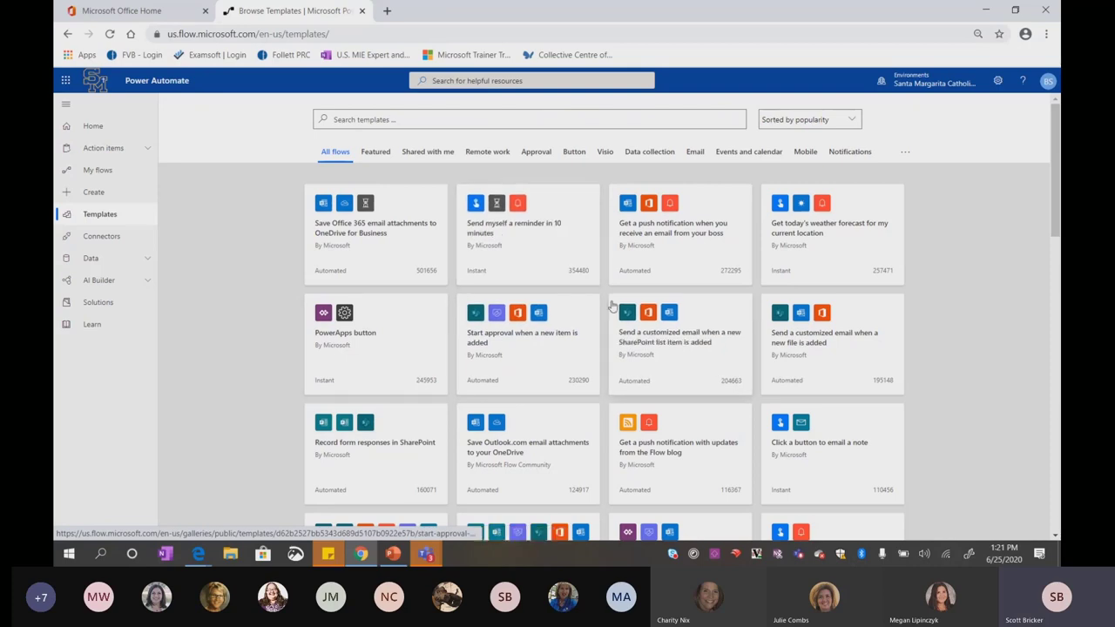
{"action": "scroll", "coordinate": [520, 335], "scroll_direction": "down", "scroll_amount": 5}
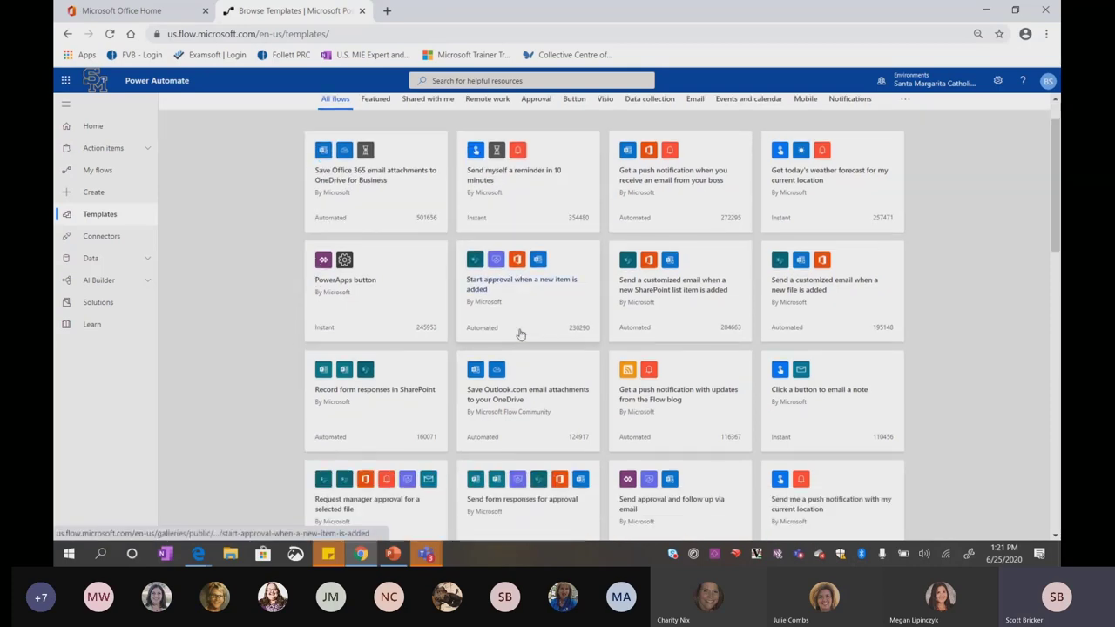
{"action": "scroll", "coordinate": [520, 334], "scroll_direction": "down", "scroll_amount": 5}
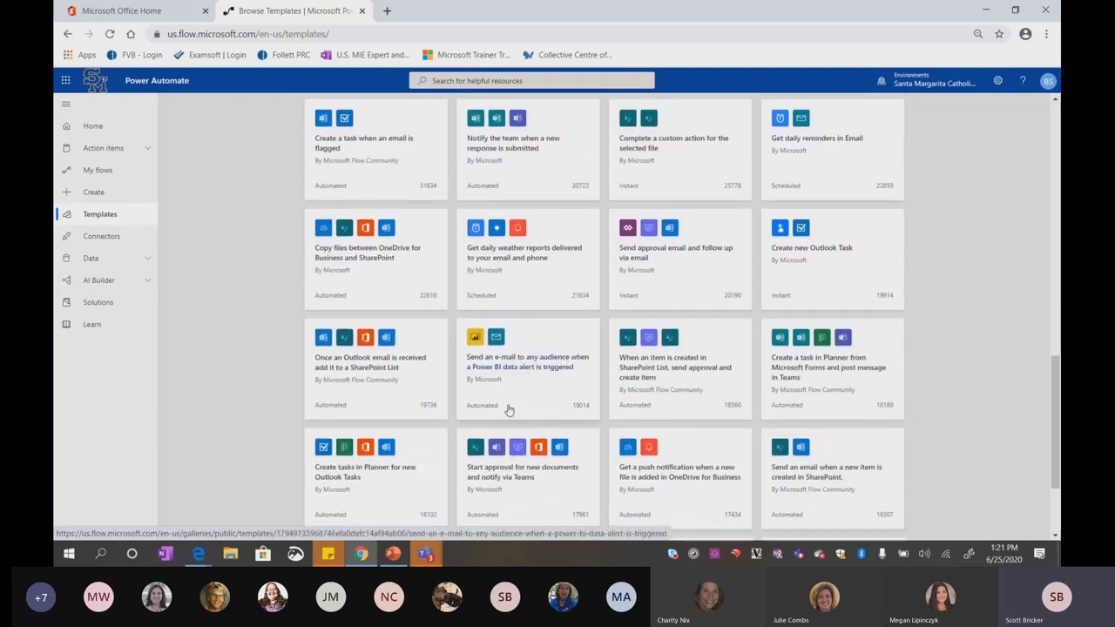
{"action": "scroll", "coordinate": [505, 410], "scroll_direction": "down", "scroll_amount": 2}
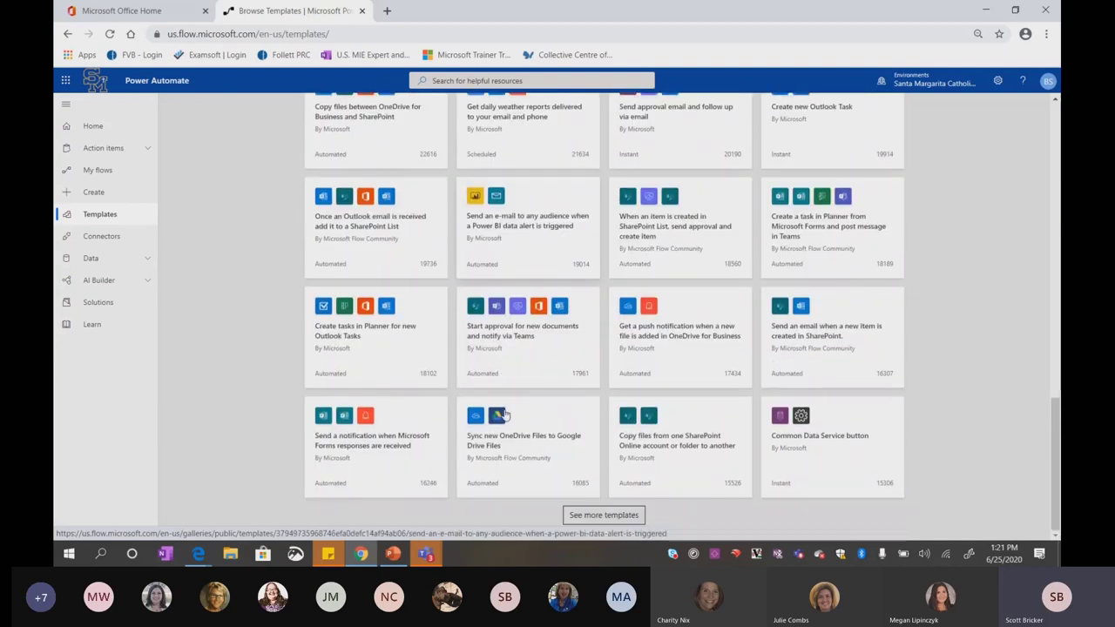
{"action": "scroll", "coordinate": [506, 414], "scroll_direction": "up", "scroll_amount": 10}
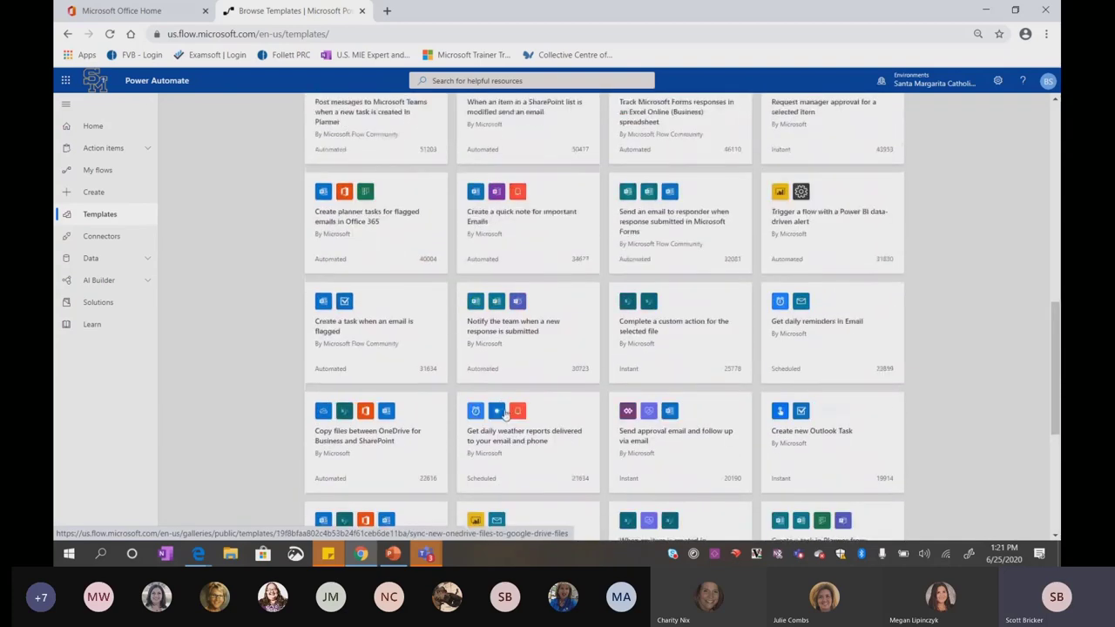
{"action": "scroll", "coordinate": [506, 415], "scroll_direction": "up", "scroll_amount": 10}
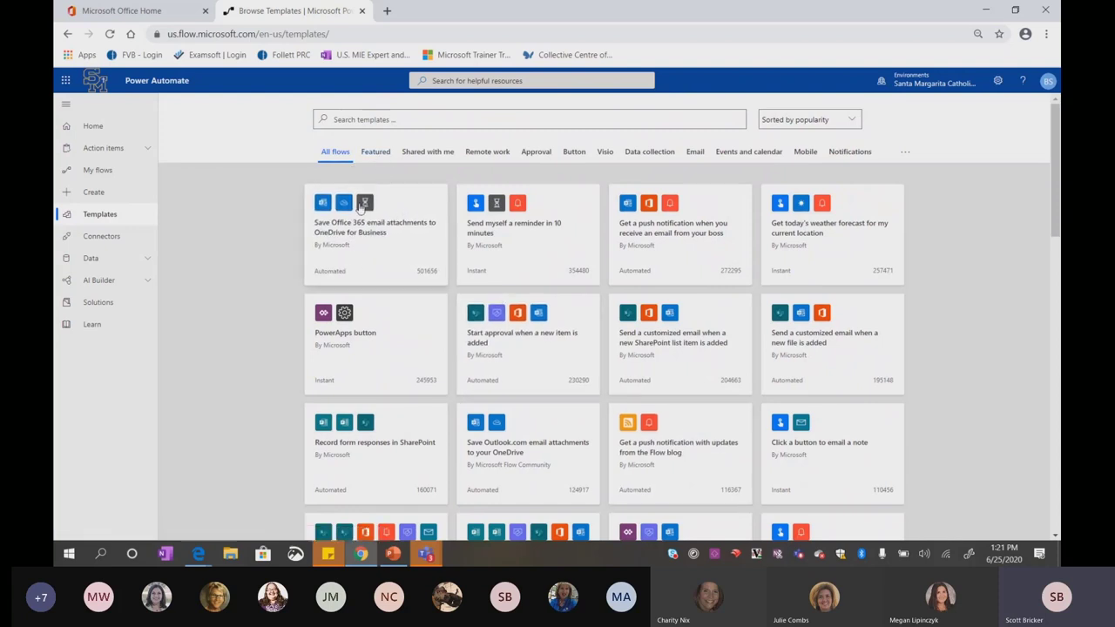
Filter templates by Featured, Shared with me and Approval, ending on Data collection
{"action": "left_click", "coordinate": [377, 153]}
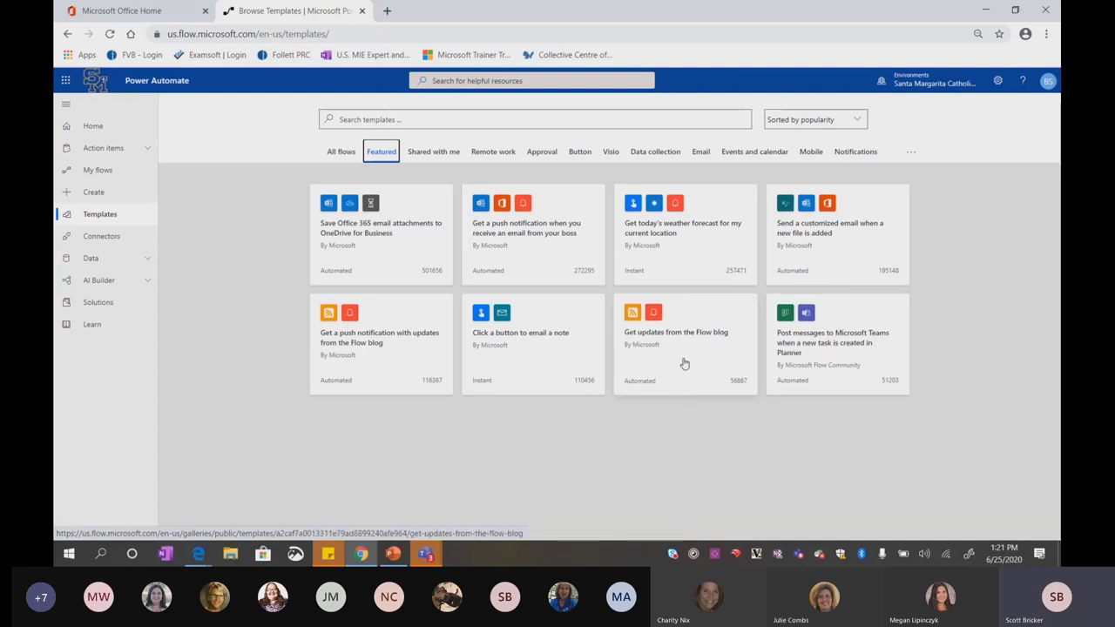
{"action": "left_click", "coordinate": [444, 162]}
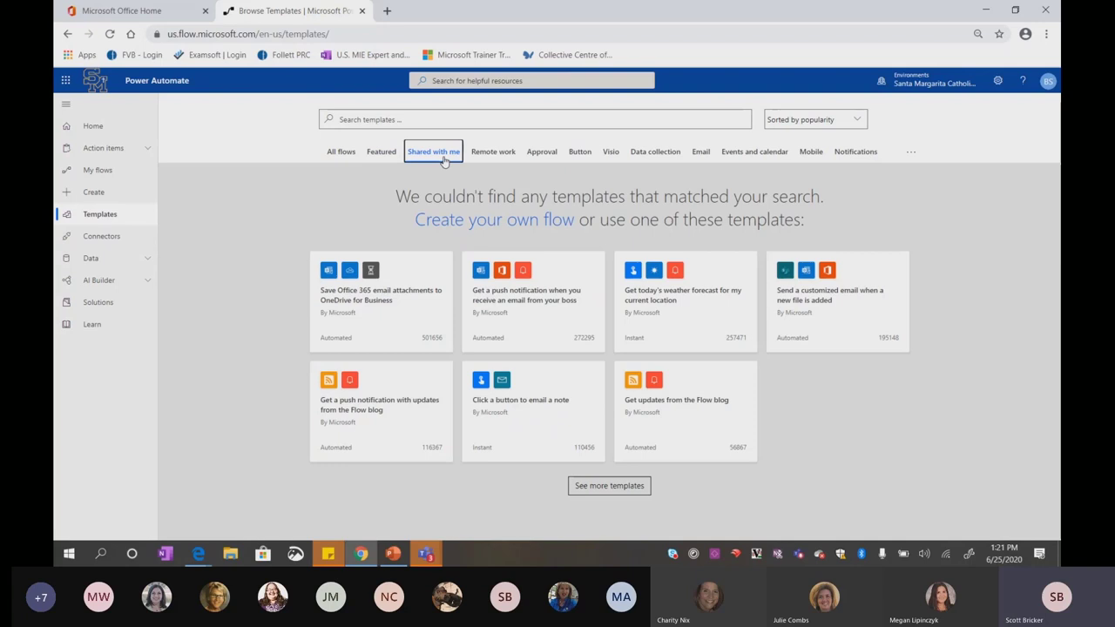
{"action": "left_click", "coordinate": [547, 154]}
{"action": "left_click", "coordinate": [639, 162]}
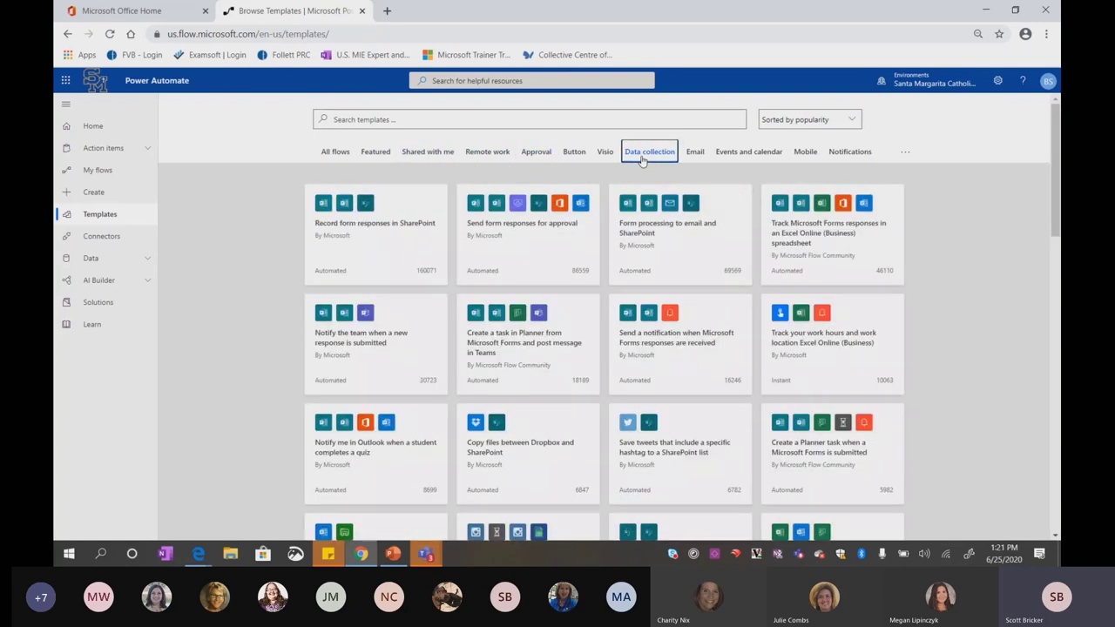
{"action": "scroll", "coordinate": [528, 322], "scroll_direction": "down", "scroll_amount": 3}
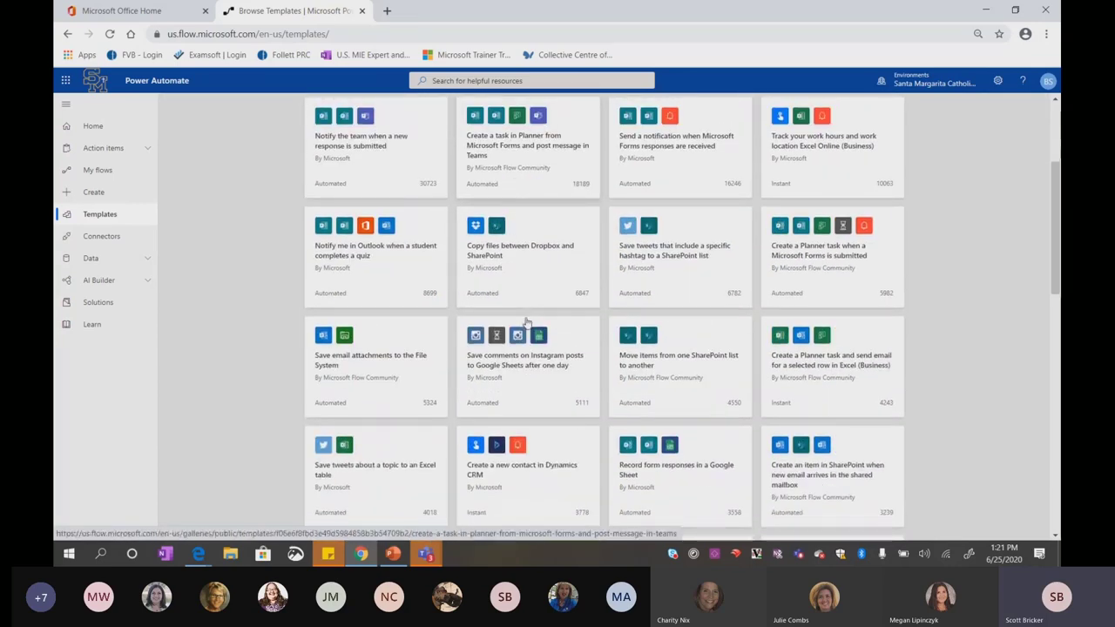
{"action": "scroll", "coordinate": [526, 322], "scroll_direction": "down", "scroll_amount": 2}
{"action": "scroll", "coordinate": [526, 323], "scroll_direction": "down", "scroll_amount": 3}
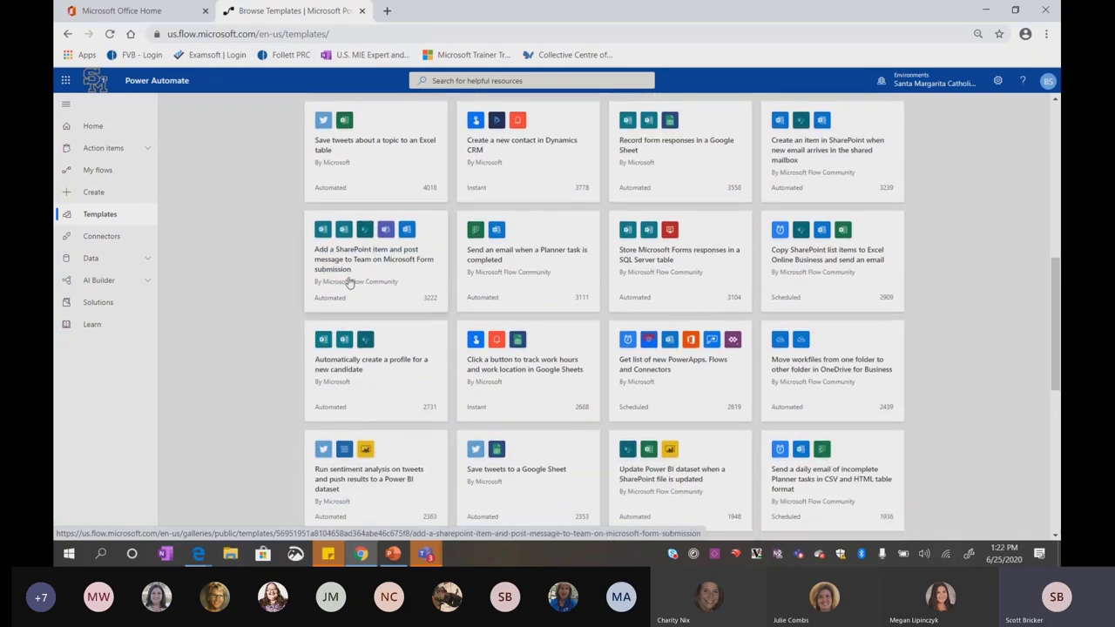
{"action": "scroll", "coordinate": [348, 283], "scroll_direction": "up", "scroll_amount": 6}
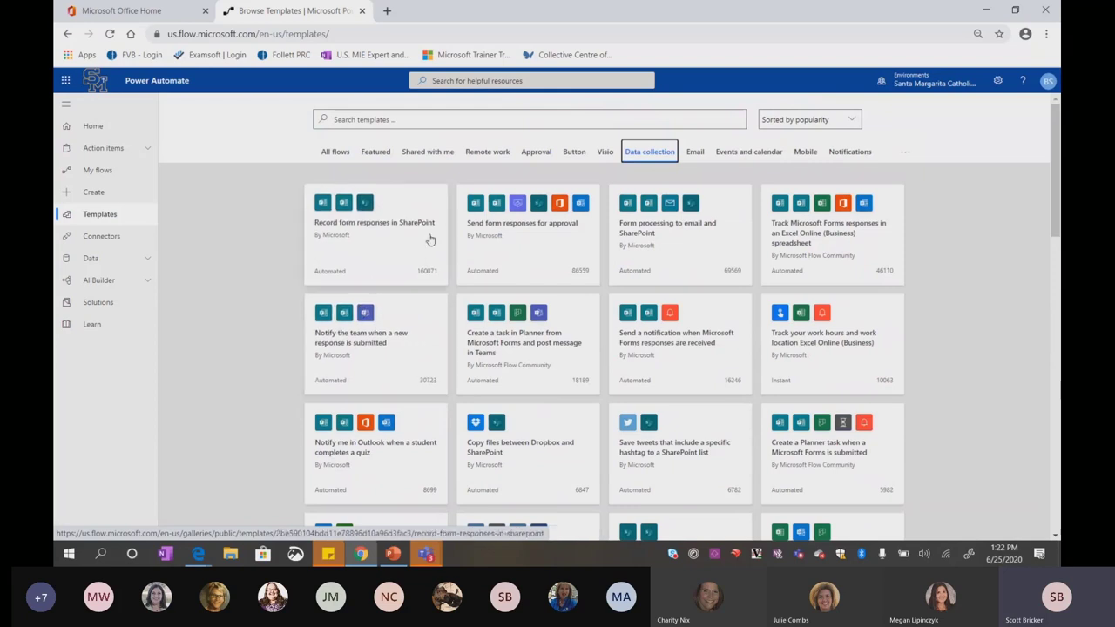
Preview the 'Send form responses for approval' template in the designer, then discard it unsaved
{"action": "left_click", "coordinate": [523, 250]}
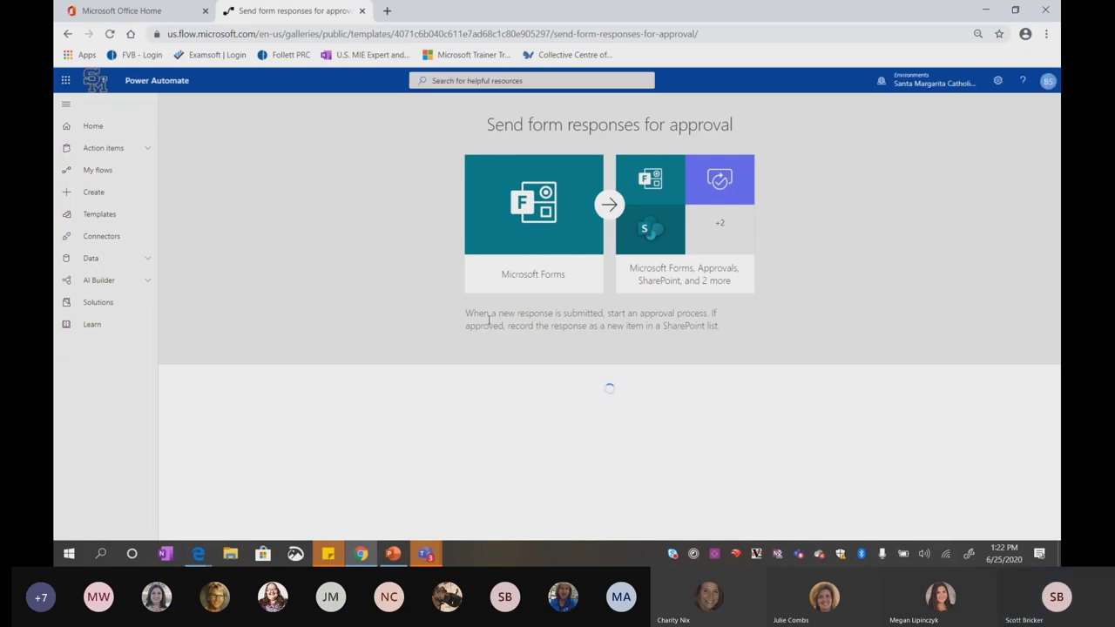
{"action": "scroll", "coordinate": [520, 351], "scroll_direction": "down", "scroll_amount": 1}
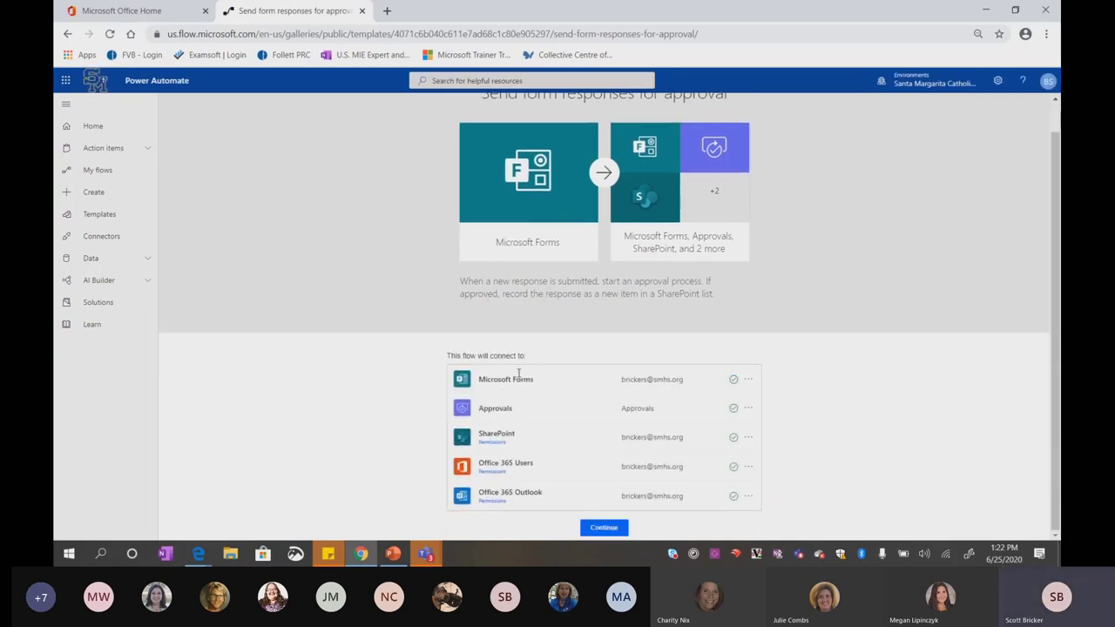
{"action": "left_click", "coordinate": [599, 529]}
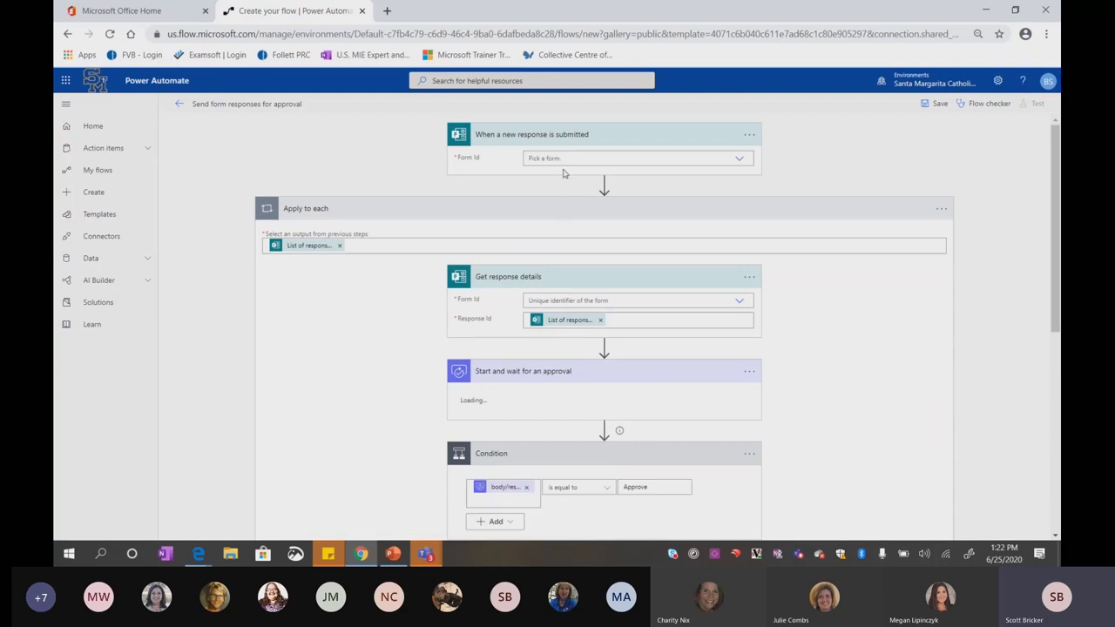
{"action": "scroll", "coordinate": [453, 294], "scroll_direction": "down", "scroll_amount": 5}
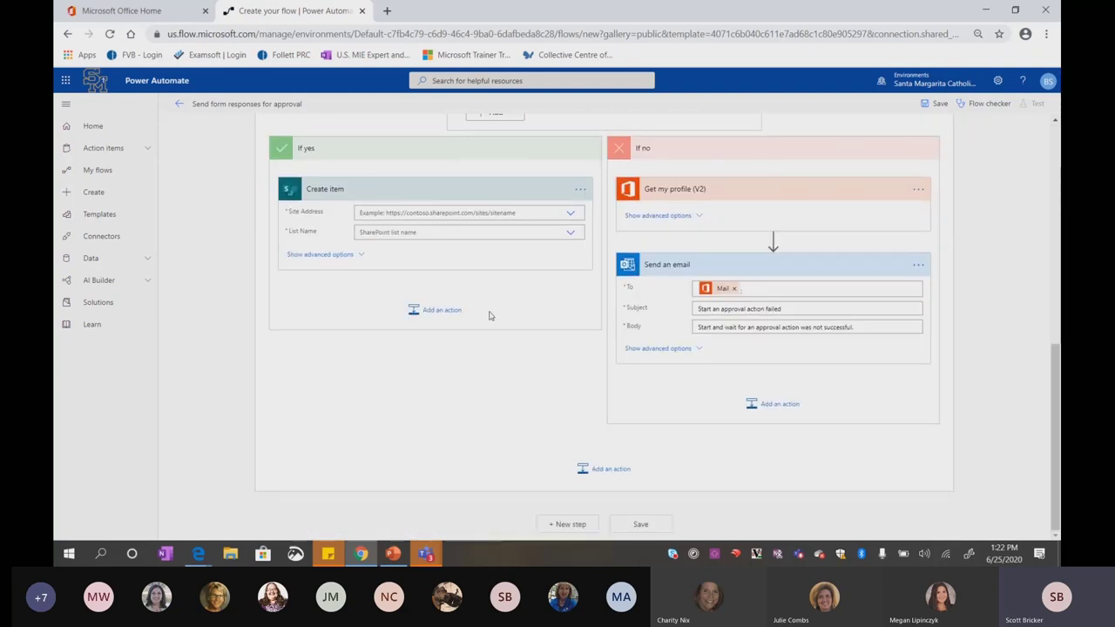
{"action": "scroll", "coordinate": [500, 338], "scroll_direction": "up", "scroll_amount": 5}
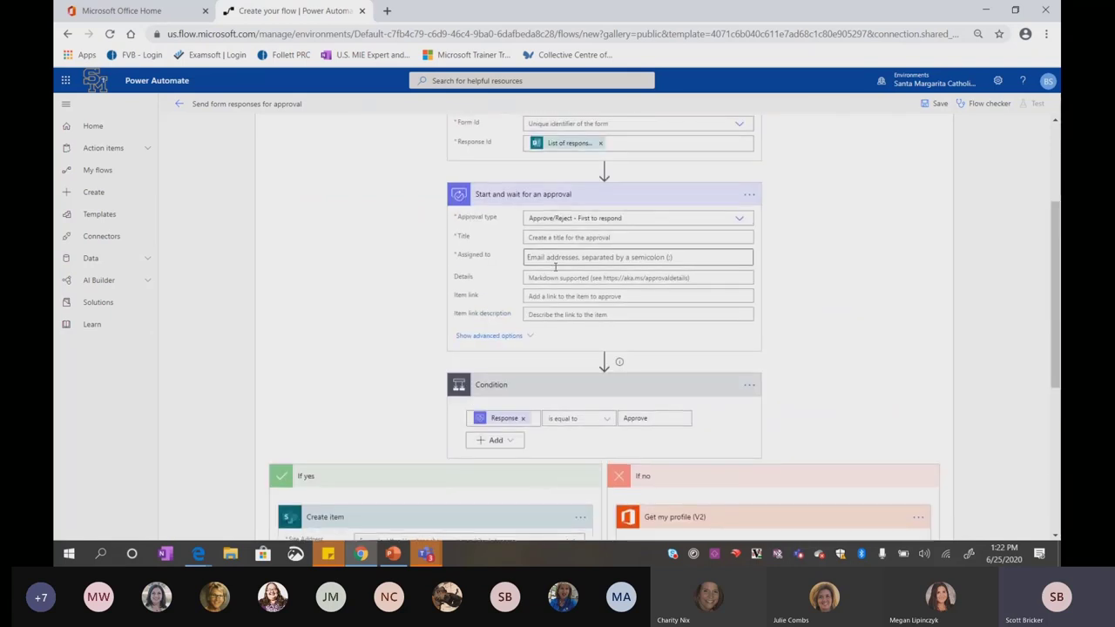
{"action": "scroll", "coordinate": [437, 359], "scroll_direction": "up", "scroll_amount": 3}
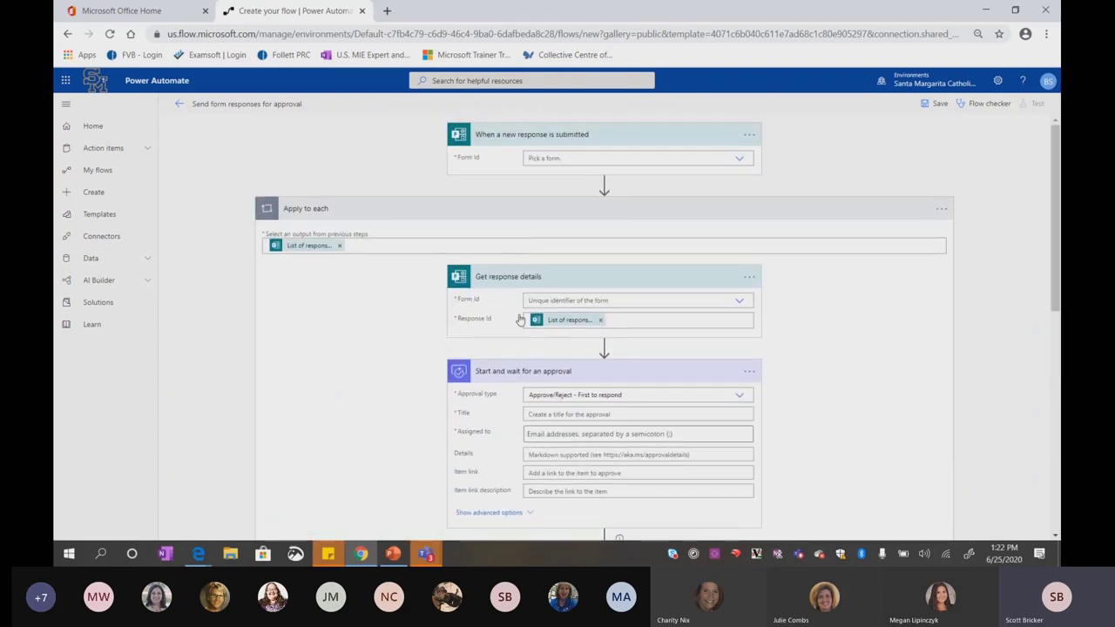
{"action": "left_click", "coordinate": [178, 104]}
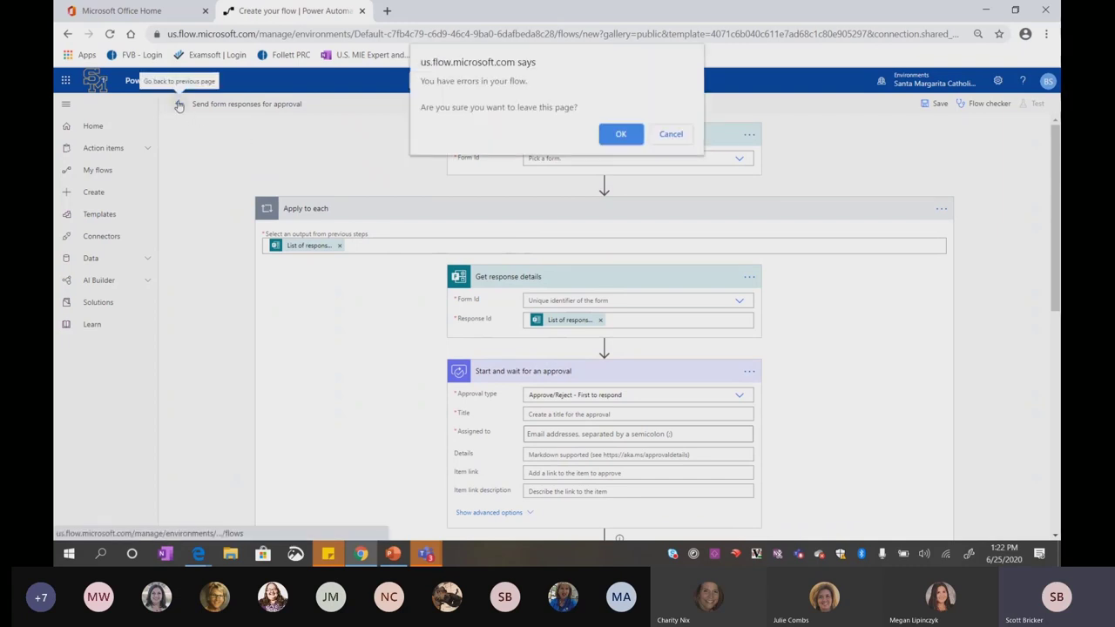
{"action": "left_click", "coordinate": [621, 134]}
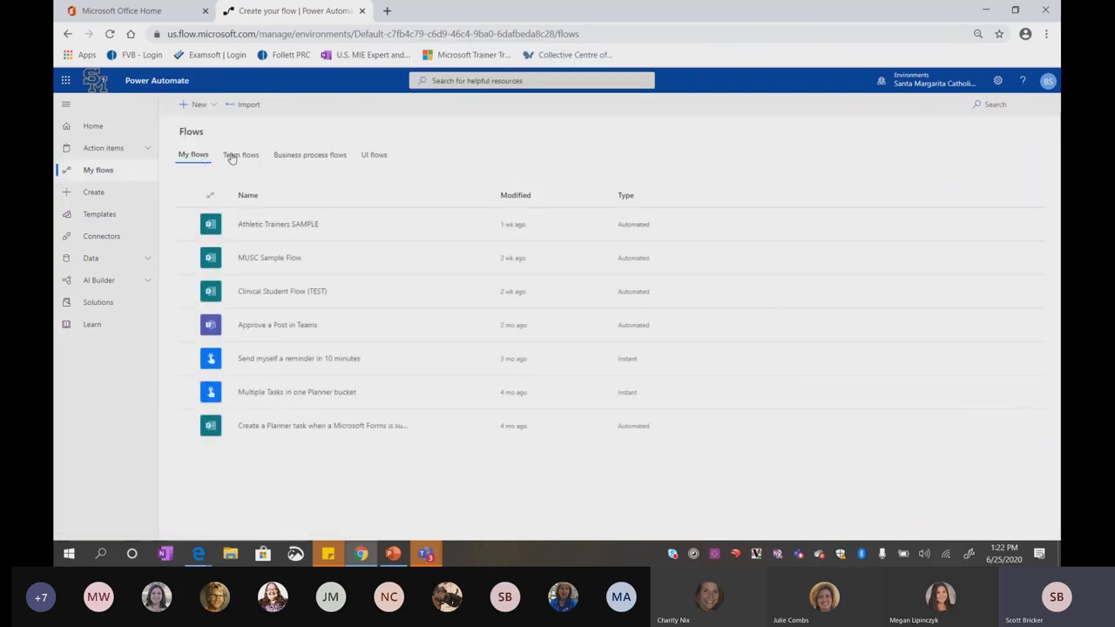
Go from the Templates gallery to the Connectors page listing Office 365 Outlook, SharePoint and Twitter
{"action": "left_click", "coordinate": [103, 216]}
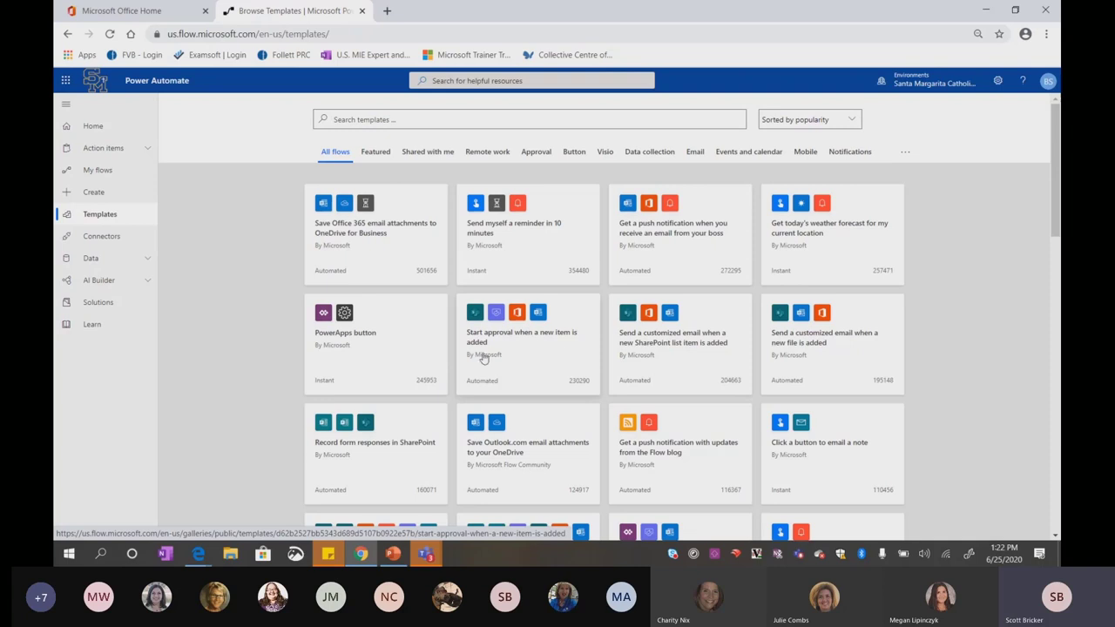
{"action": "left_click", "coordinate": [107, 247]}
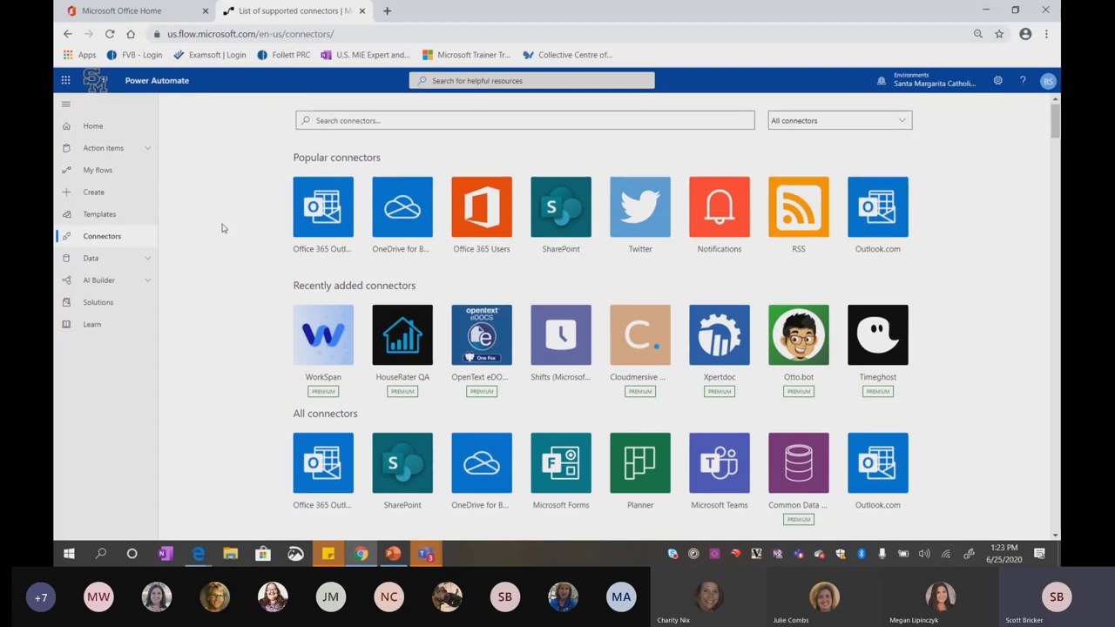
{"action": "scroll", "coordinate": [222, 228], "scroll_direction": "down", "scroll_amount": 3}
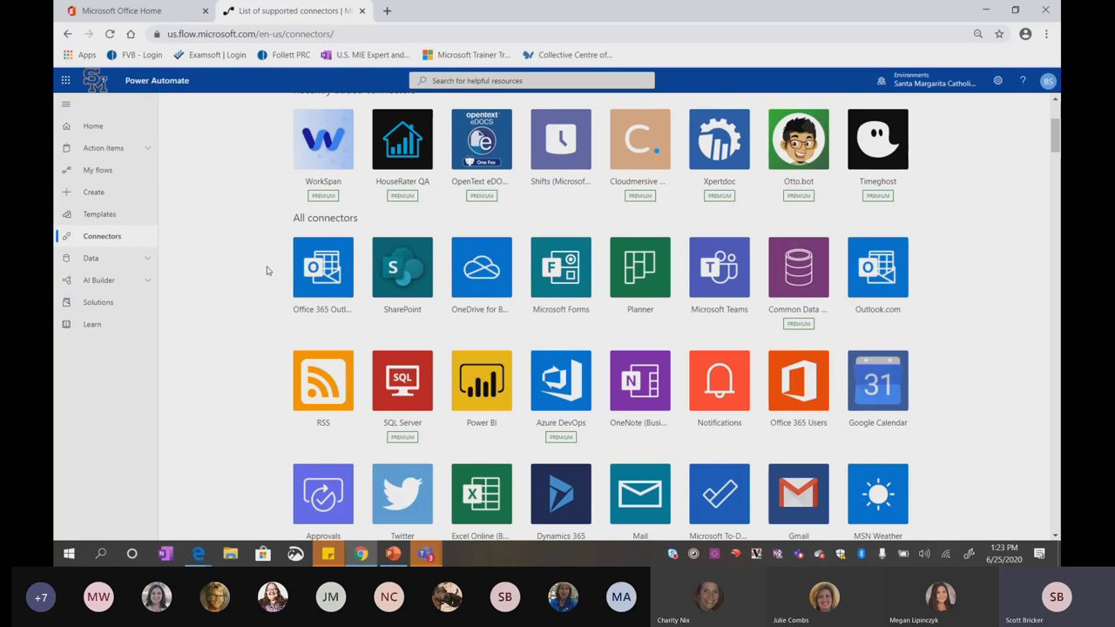
{"action": "scroll", "coordinate": [231, 258], "scroll_direction": "down", "scroll_amount": 5}
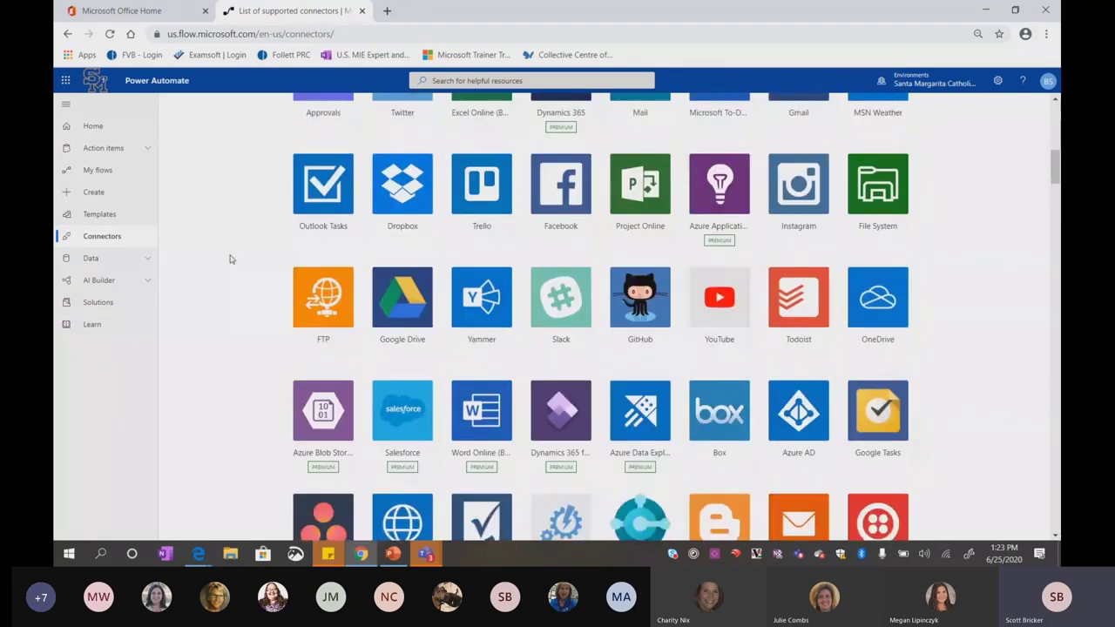
{"action": "scroll", "coordinate": [231, 258], "scroll_direction": "down", "scroll_amount": 3}
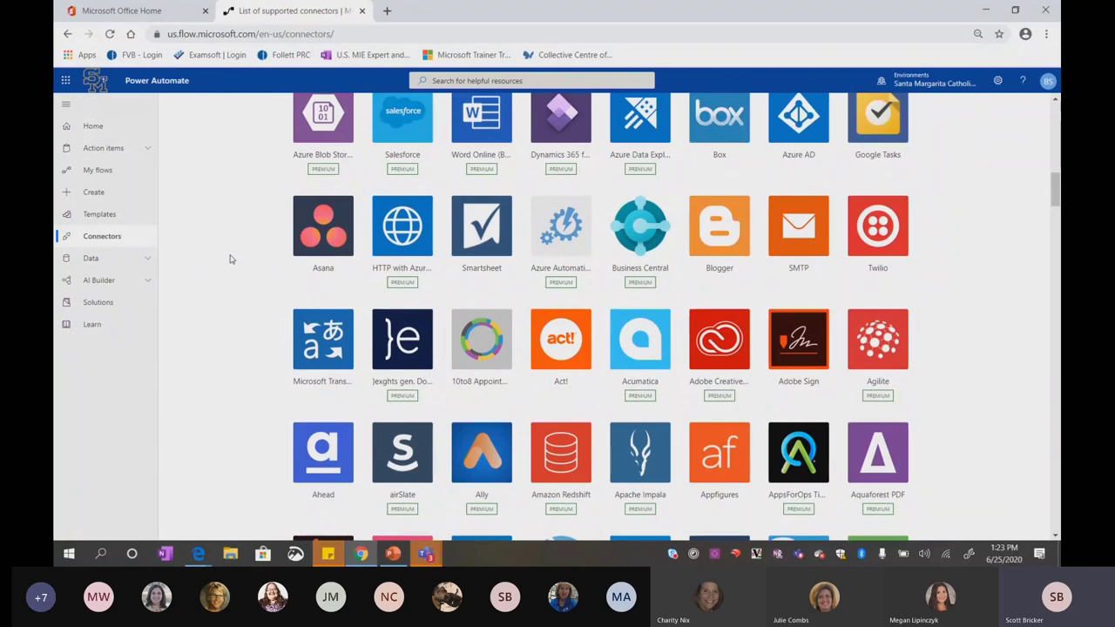
{"action": "scroll", "coordinate": [231, 258], "scroll_direction": "down", "scroll_amount": 3}
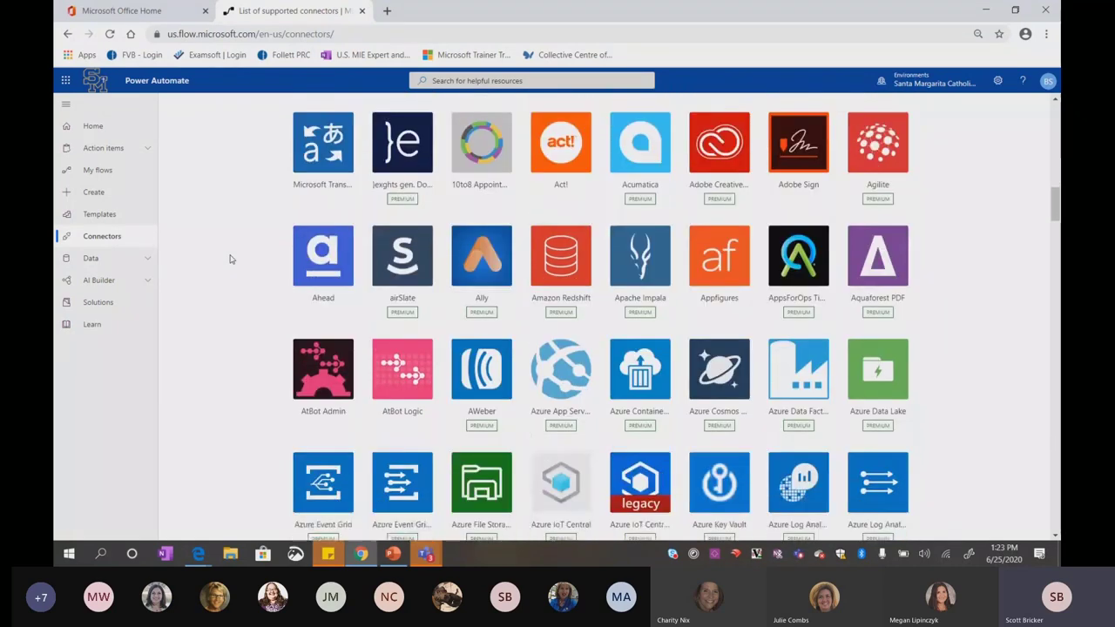
{"action": "scroll", "coordinate": [231, 259], "scroll_direction": "down", "scroll_amount": 4}
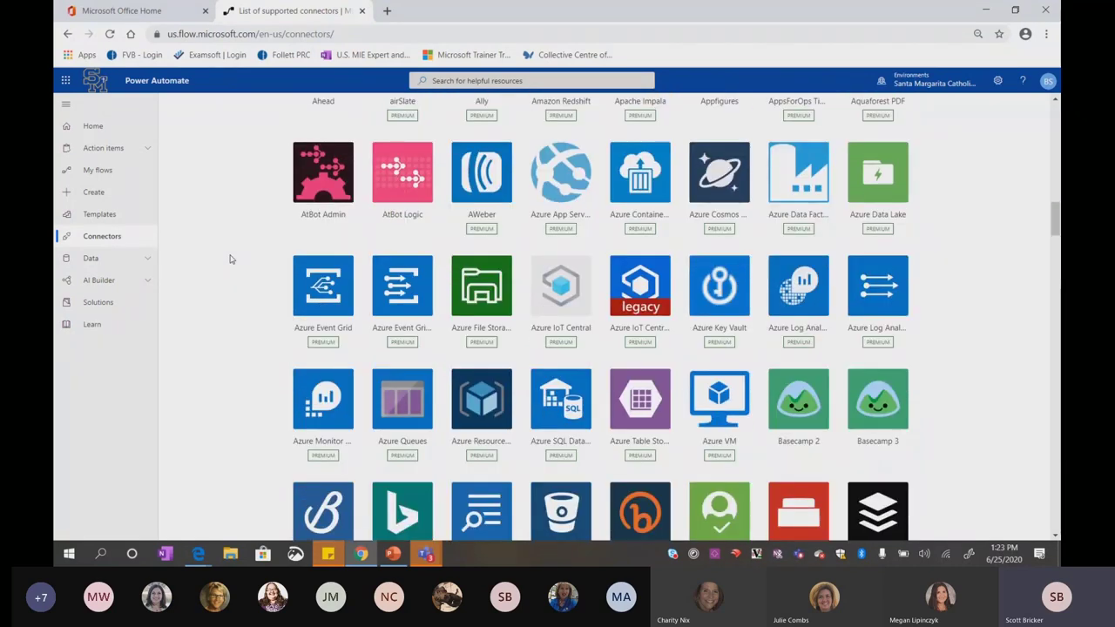
{"action": "scroll", "coordinate": [231, 259], "scroll_direction": "down", "scroll_amount": 2}
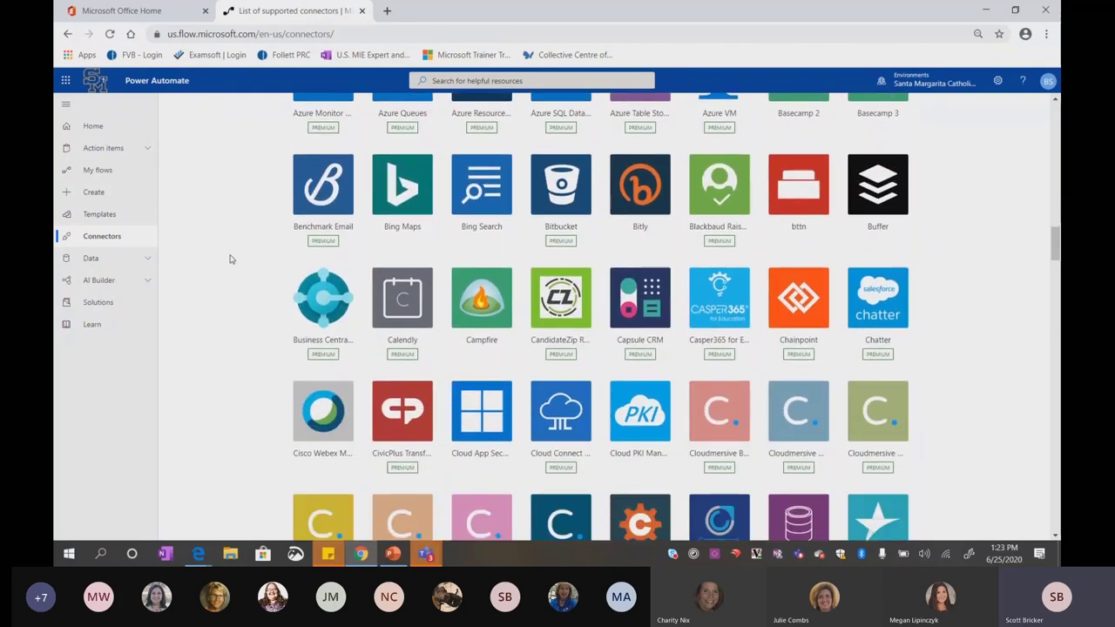
{"action": "scroll", "coordinate": [231, 258], "scroll_direction": "up", "scroll_amount": 8}
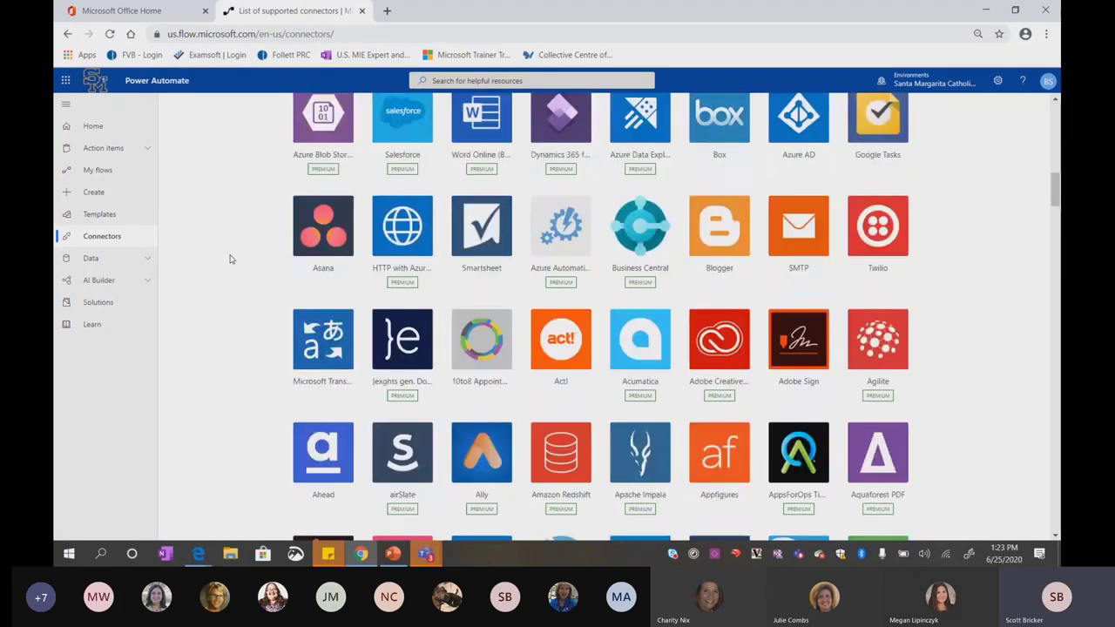
{"action": "scroll", "coordinate": [231, 259], "scroll_direction": "up", "scroll_amount": 2}
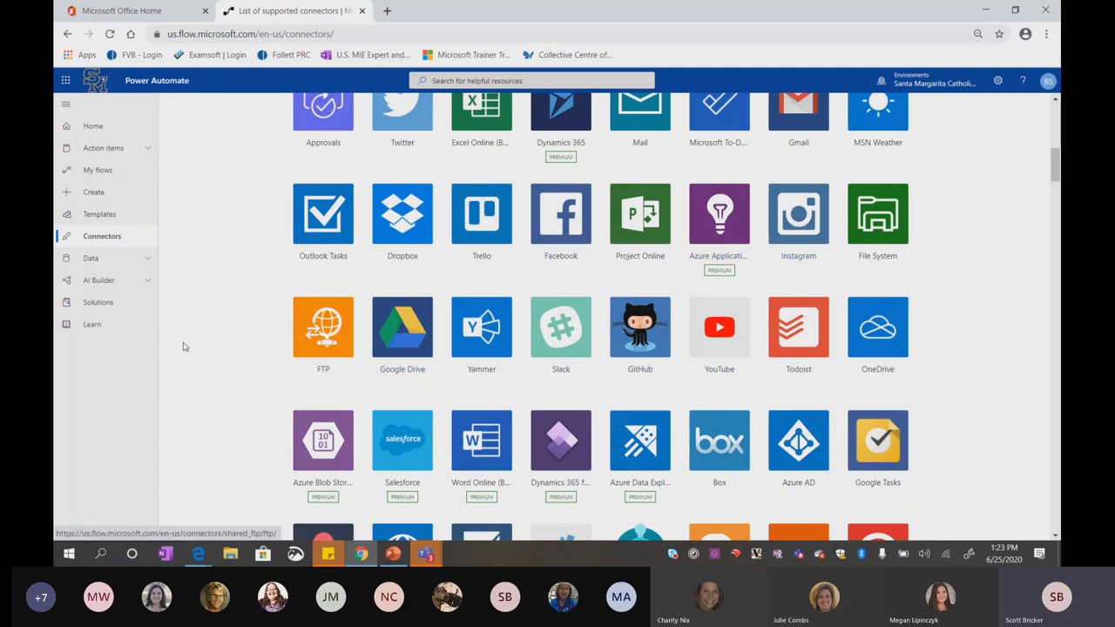
{"action": "scroll", "coordinate": [227, 336], "scroll_direction": "up", "scroll_amount": 3}
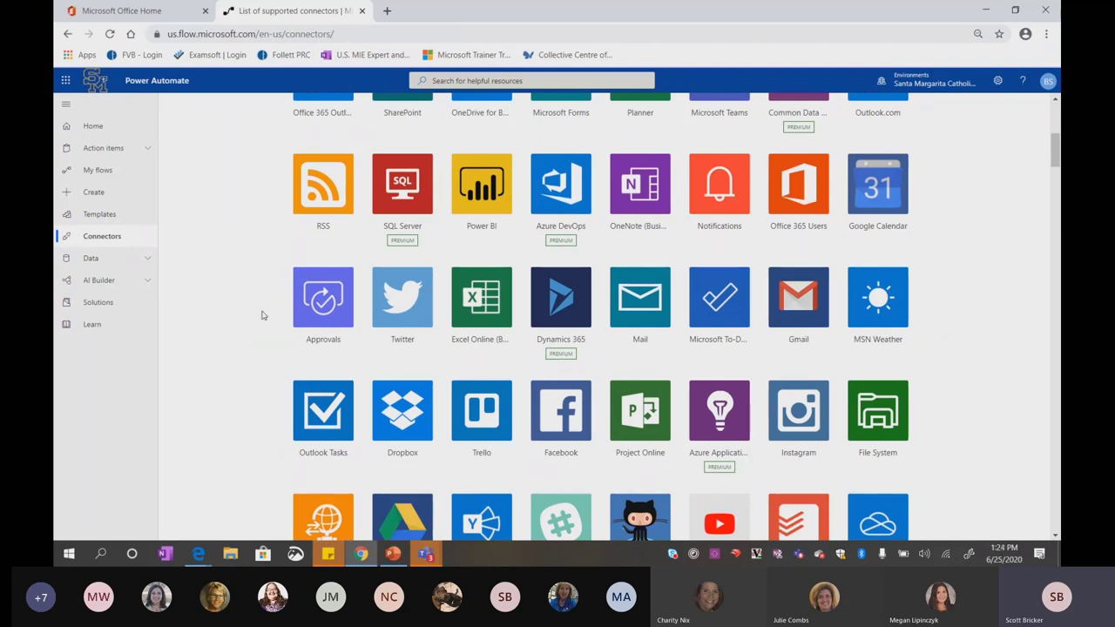
{"action": "scroll", "coordinate": [223, 305], "scroll_direction": "up", "scroll_amount": 5}
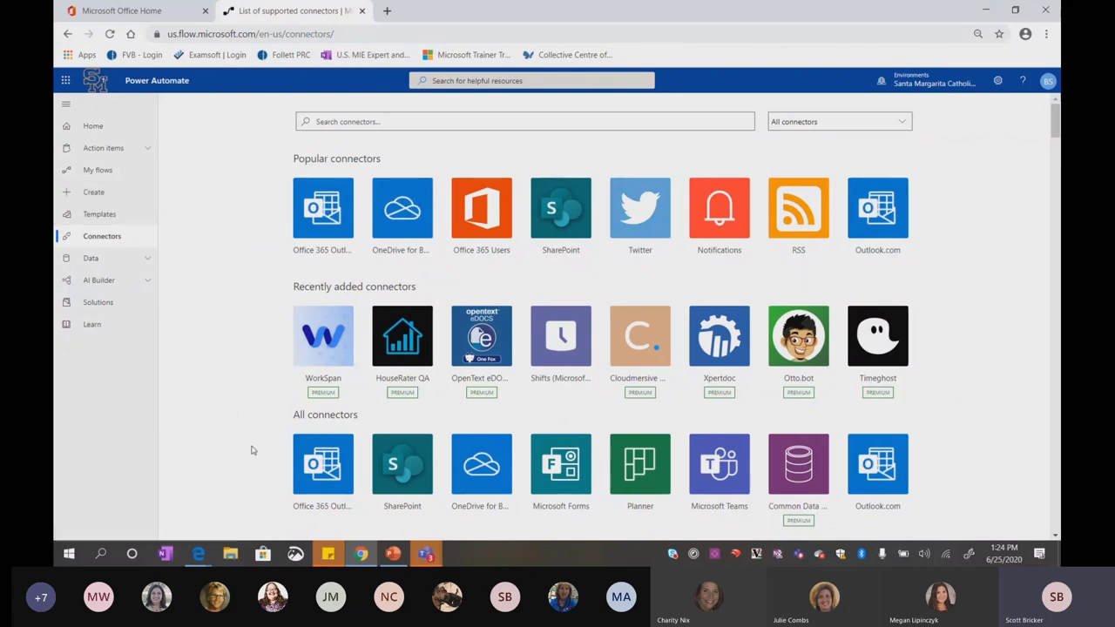
List the Team flows under My flows, showing Daily Announcements and Transfer Process (DEMO)
{"action": "left_click", "coordinate": [361, 554]}
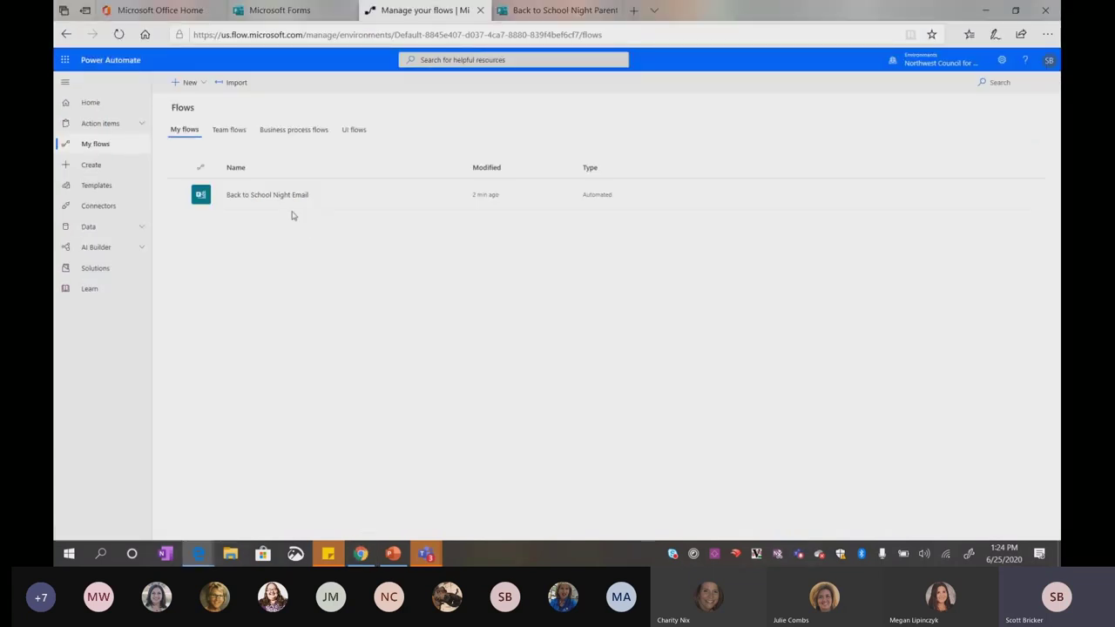
{"action": "left_click", "coordinate": [226, 131]}
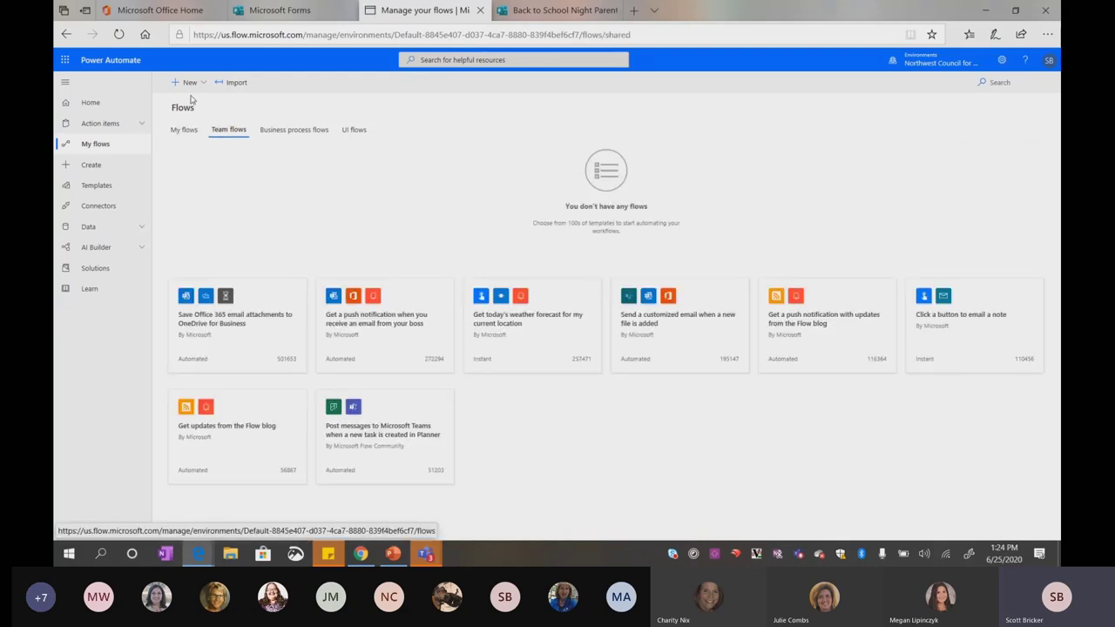
{"action": "left_click", "coordinate": [360, 554]}
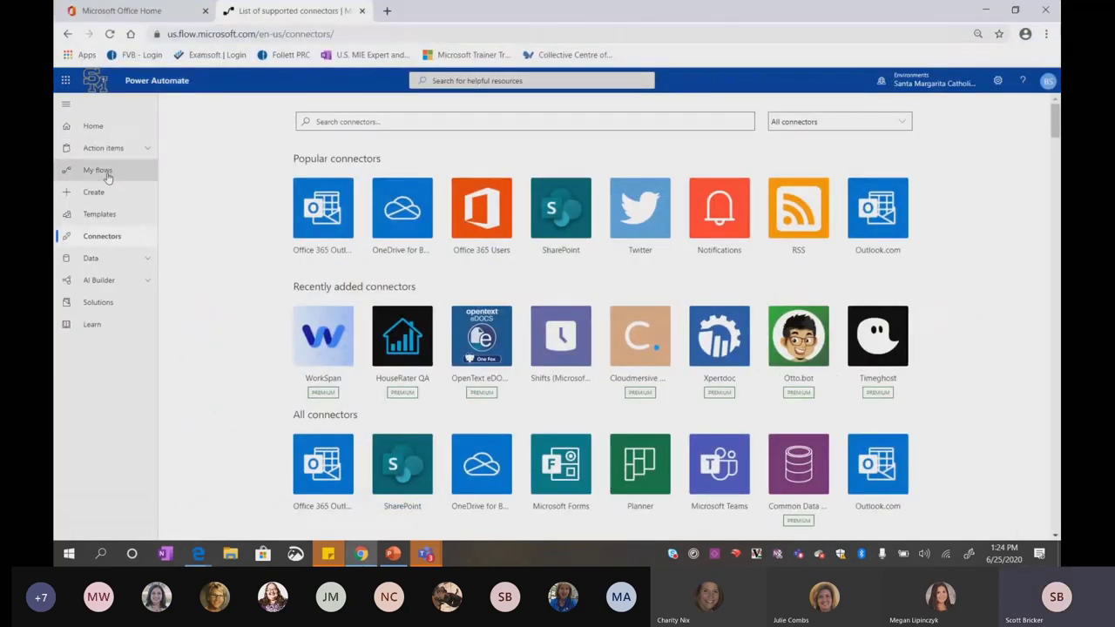
{"action": "left_click", "coordinate": [107, 172]}
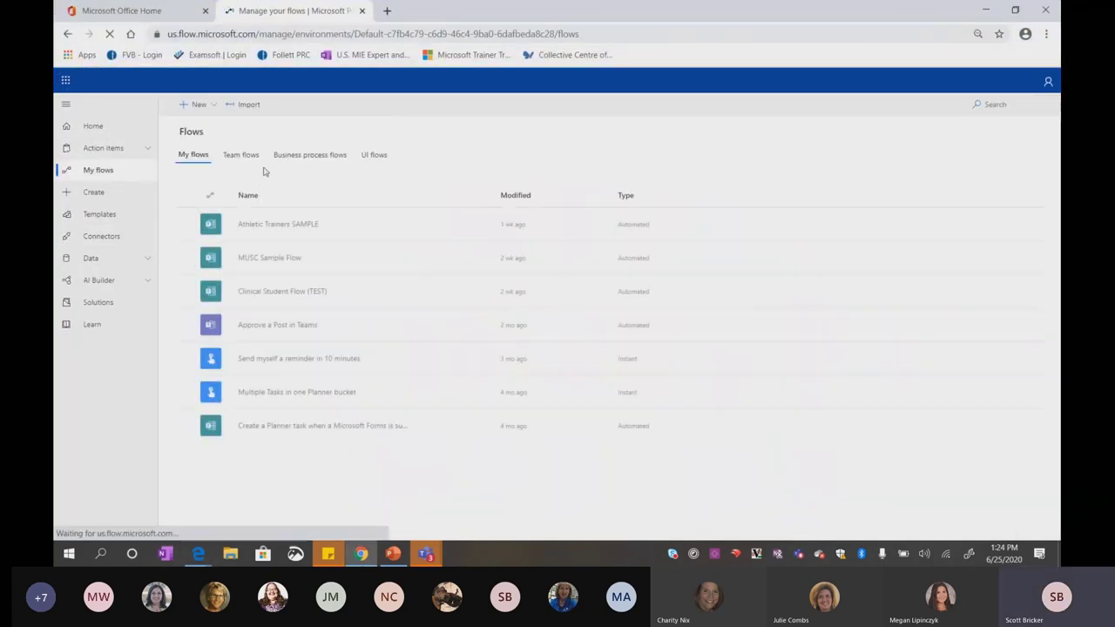
{"action": "left_click", "coordinate": [242, 156]}
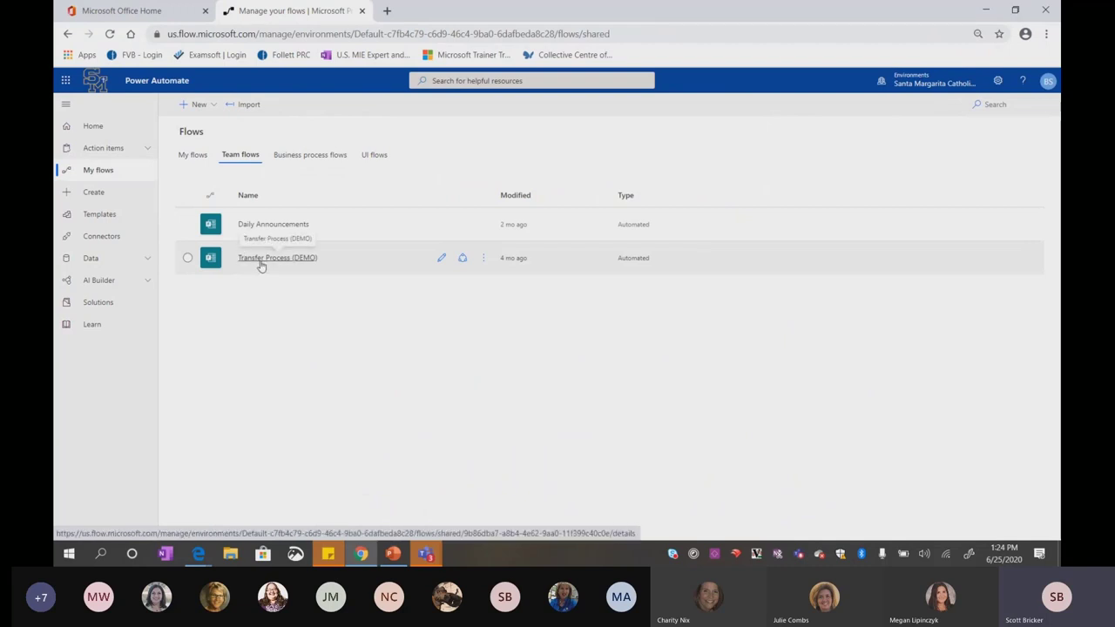
Edit Transfer Process (DEMO), peek at its Send an email step, and expand the Condition's branches
{"action": "left_click", "coordinate": [259, 260]}
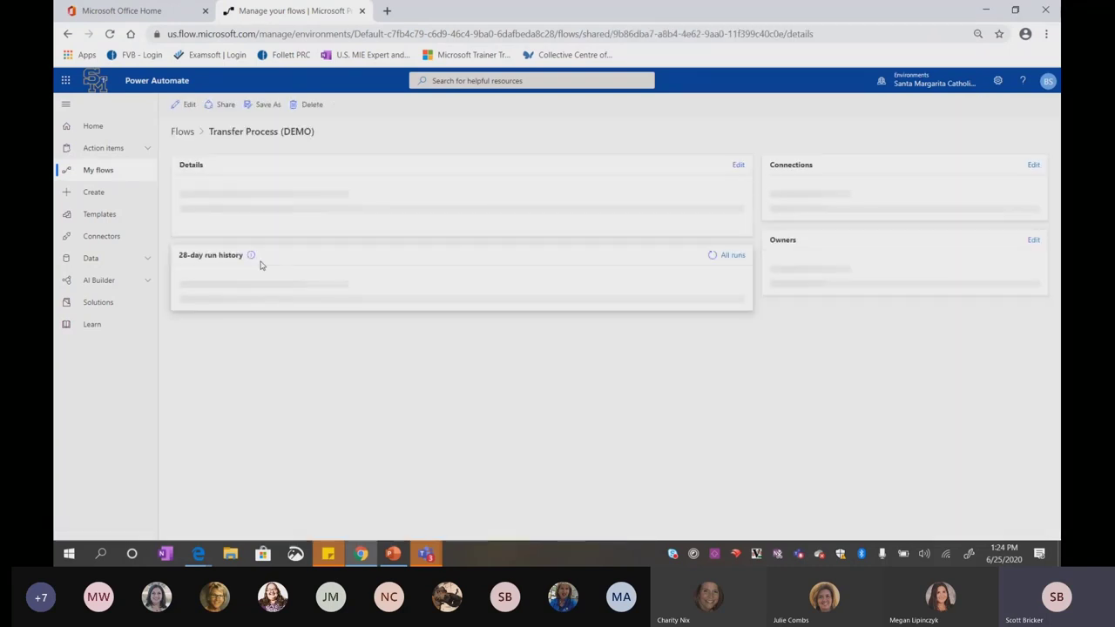
{"action": "left_click", "coordinate": [186, 105]}
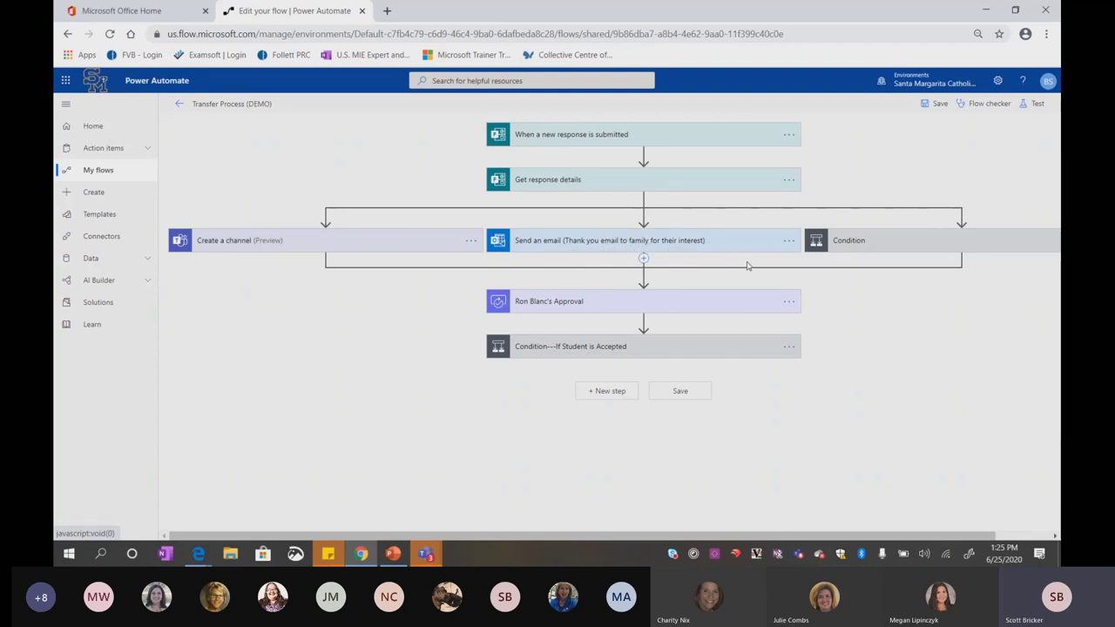
{"action": "left_click", "coordinate": [788, 243]}
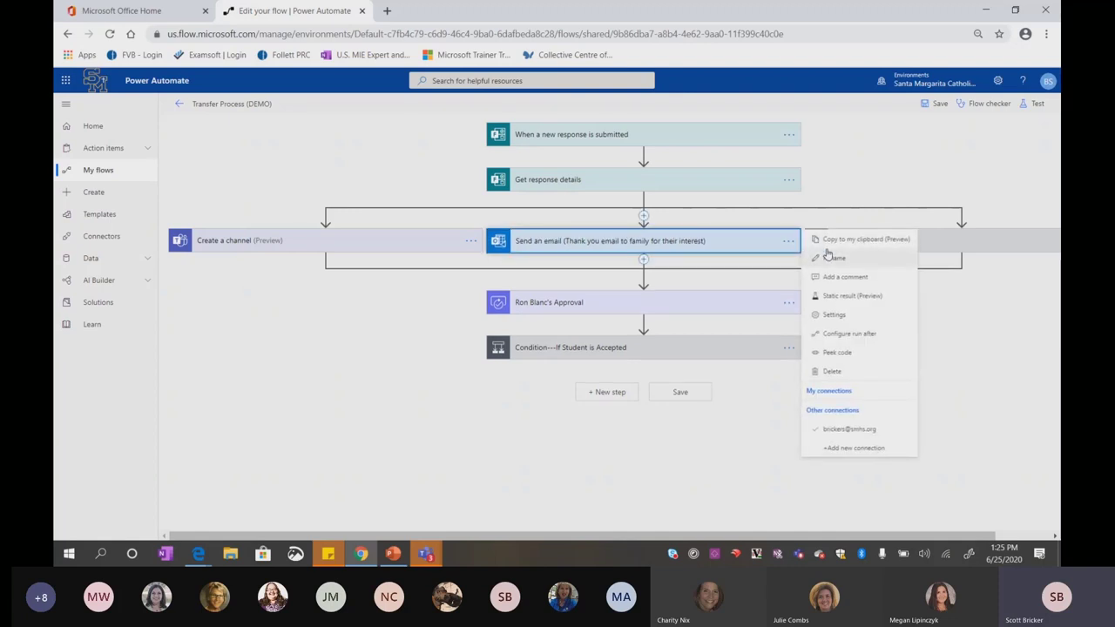
{"action": "left_click", "coordinate": [739, 248]}
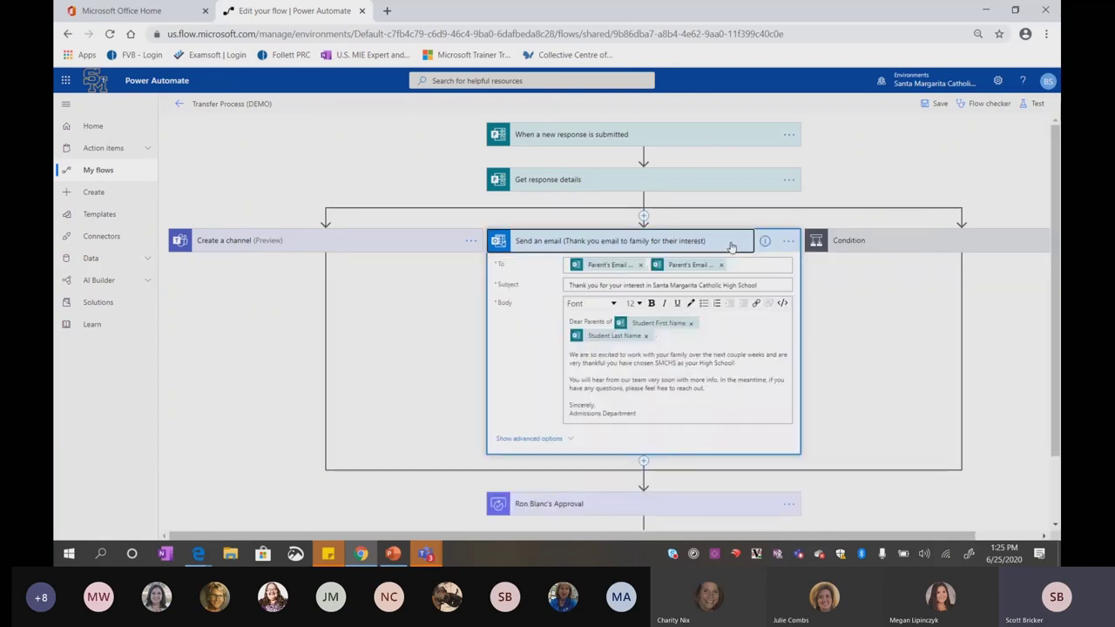
{"action": "left_click", "coordinate": [728, 246]}
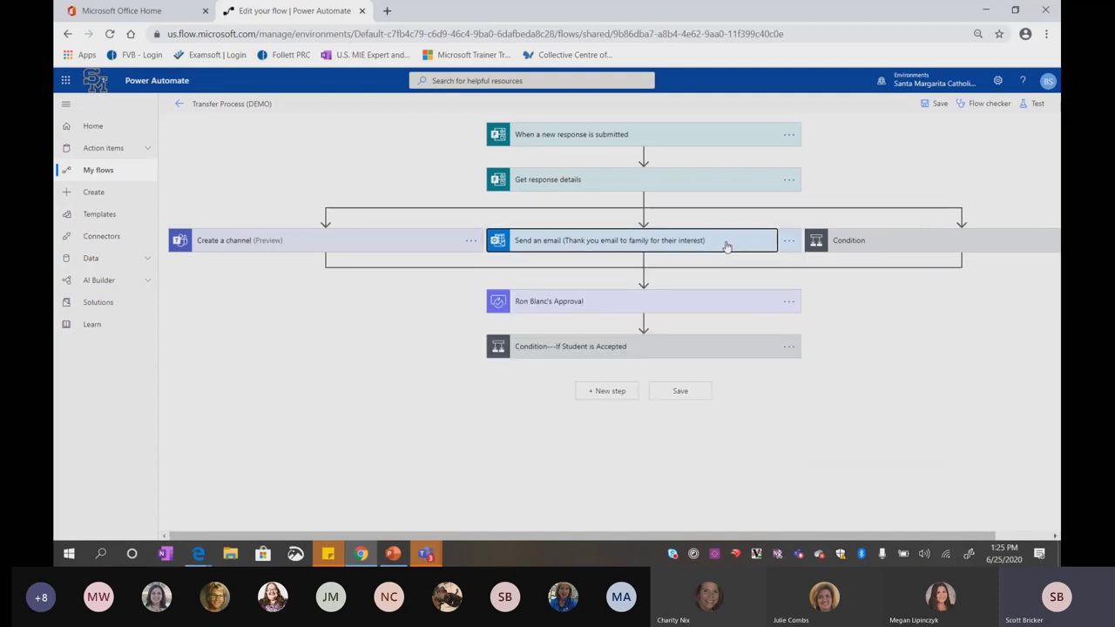
{"action": "left_click", "coordinate": [901, 244]}
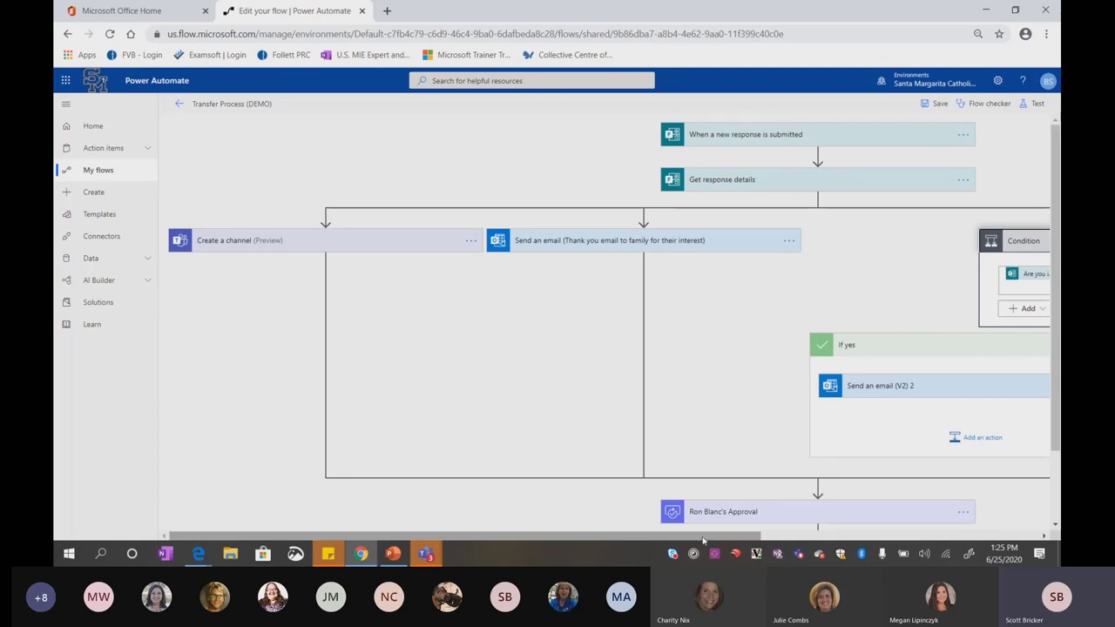
{"action": "left_click_drag", "start_coordinate": [702, 540], "coordinate": [955, 541]}
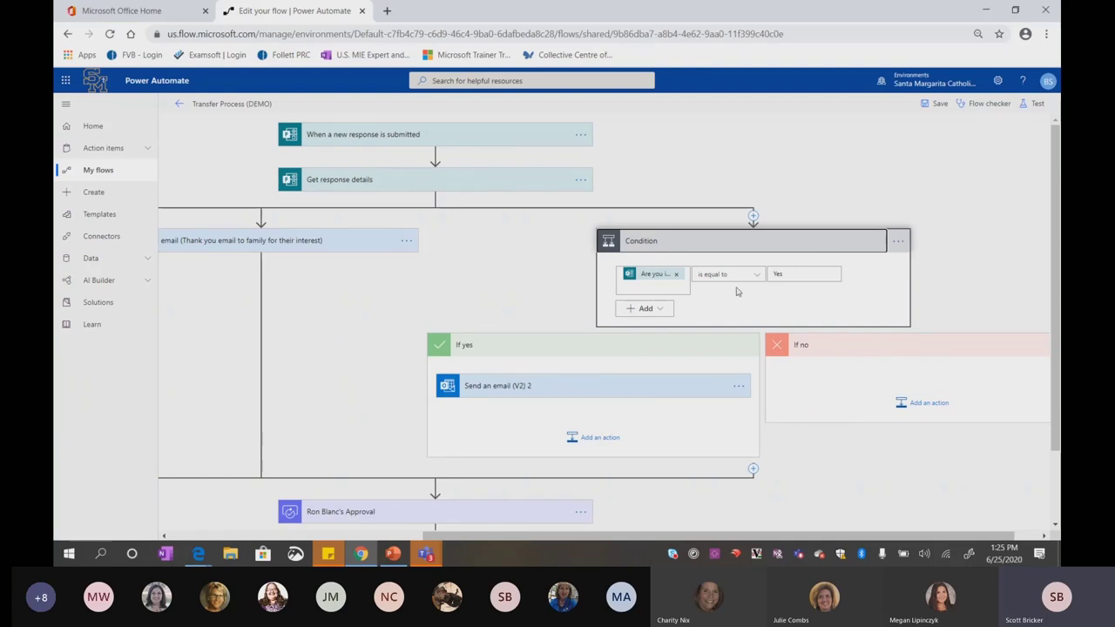
Collapse the first Condition, then expand and scroll through the If Student is Accepted branches before collapsing it
{"action": "left_click", "coordinate": [797, 243]}
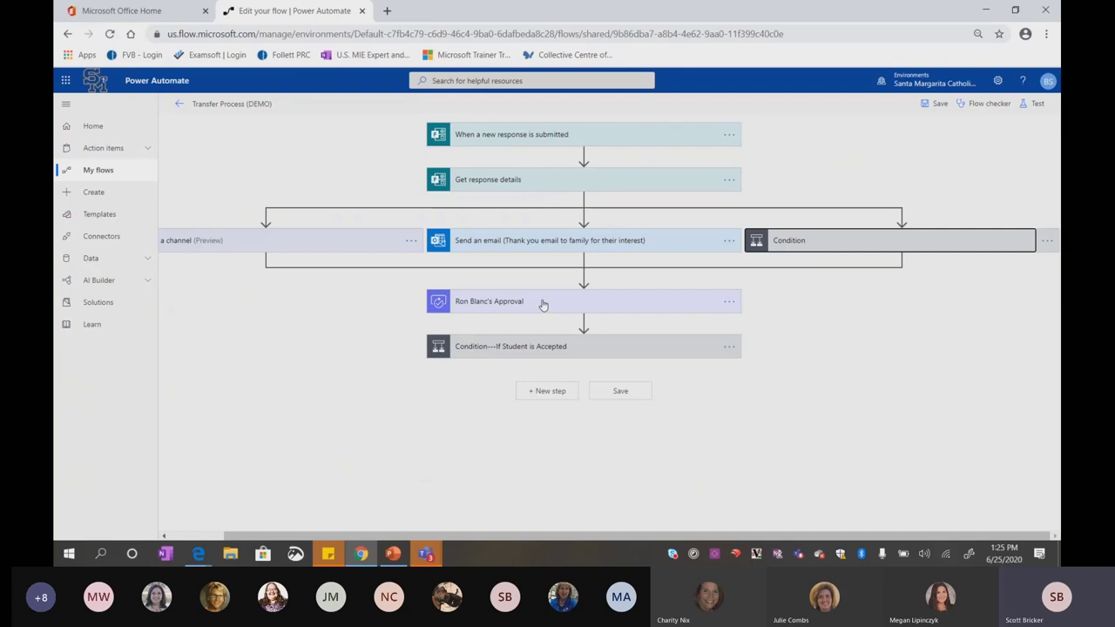
{"action": "left_click", "coordinate": [540, 353]}
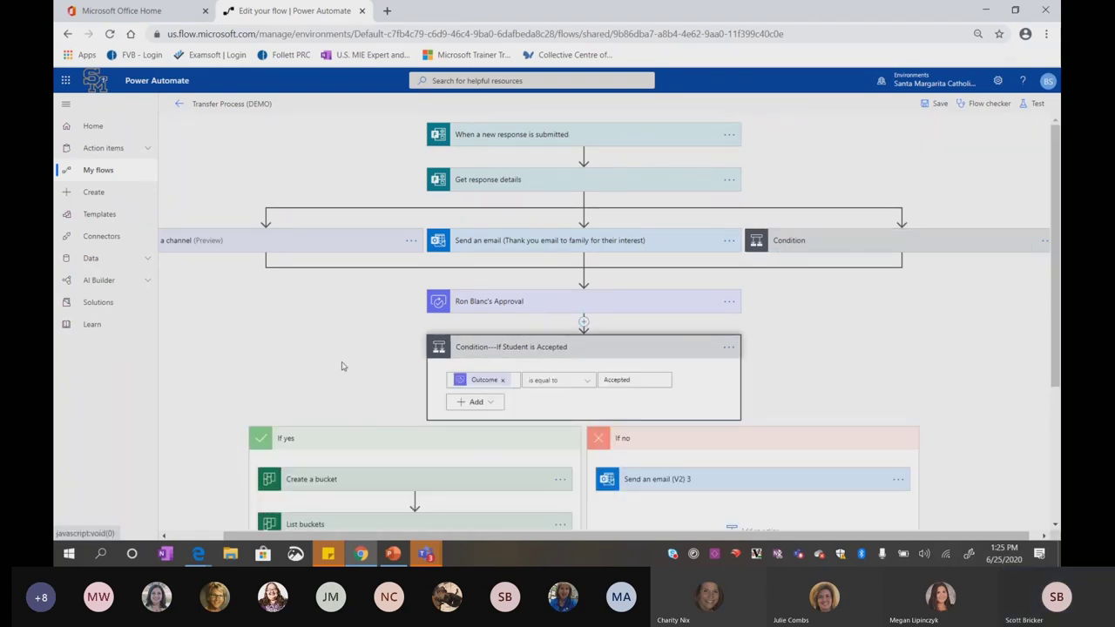
{"action": "scroll", "coordinate": [341, 366], "scroll_direction": "down", "scroll_amount": 3}
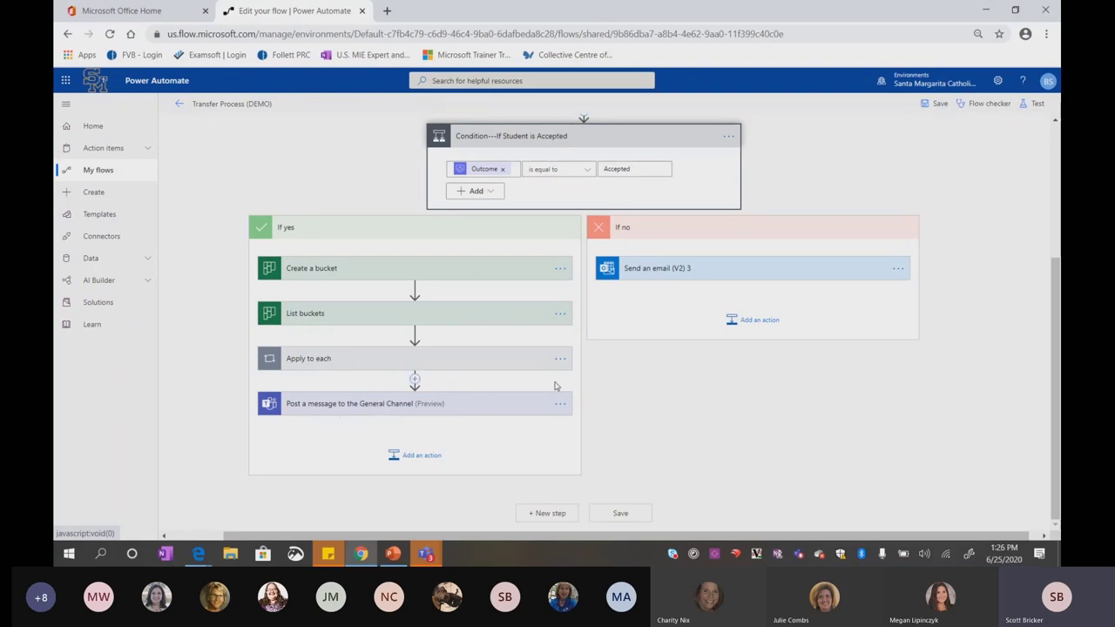
{"action": "scroll", "coordinate": [507, 357], "scroll_direction": "up", "scroll_amount": 2}
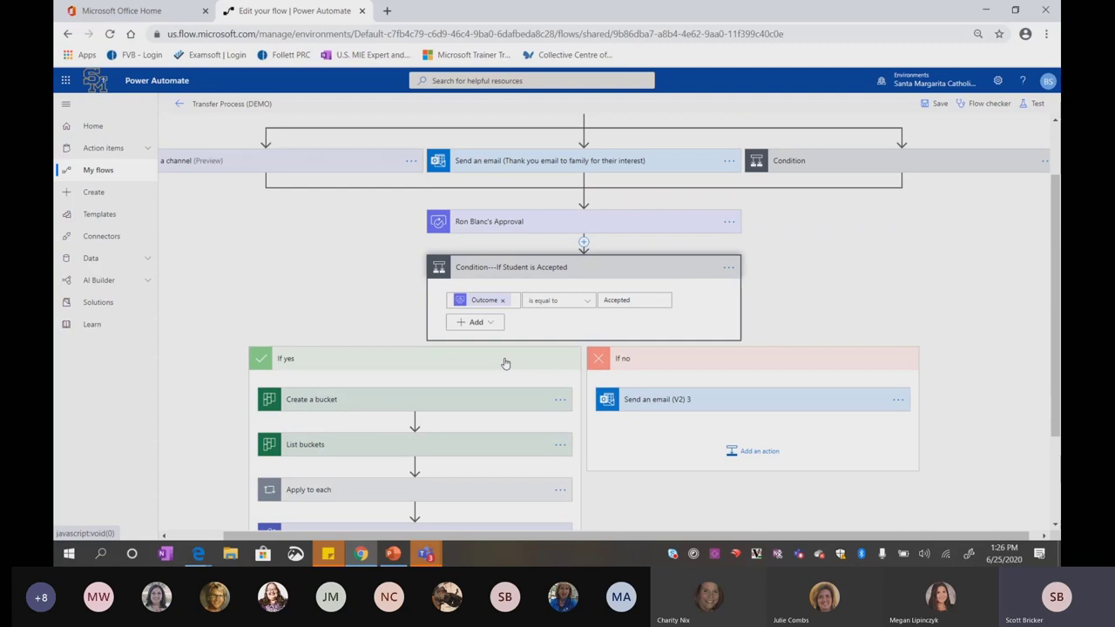
{"action": "left_click", "coordinate": [592, 266]}
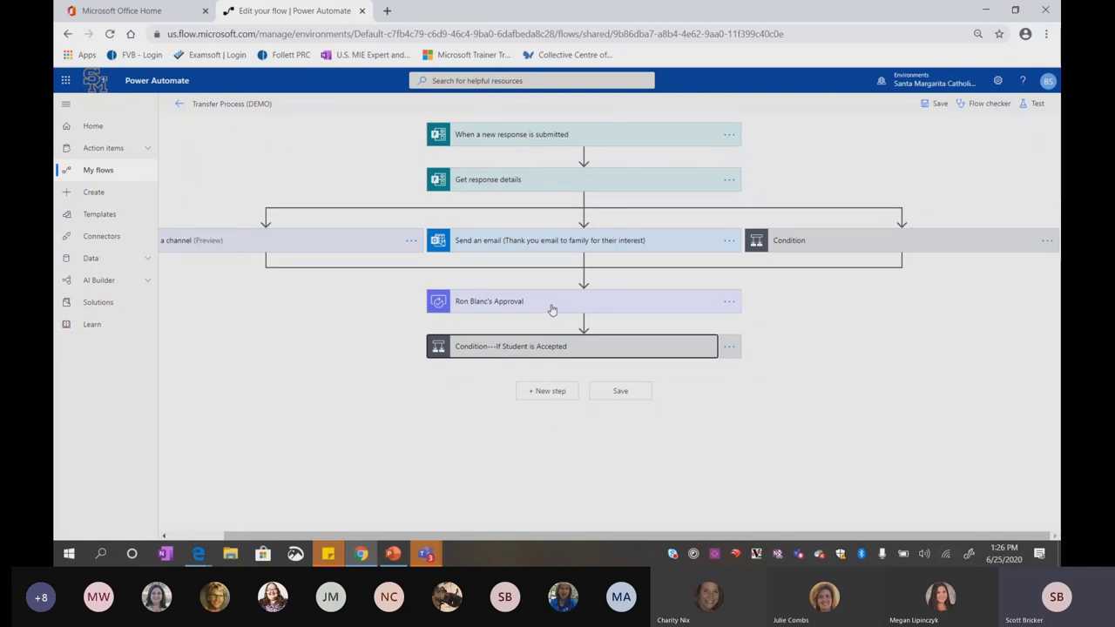
Resume the PowerPoint slide show on slide 4, 'Scenarios to Consider Moving Forward'
{"action": "left_click", "coordinate": [983, 13]}
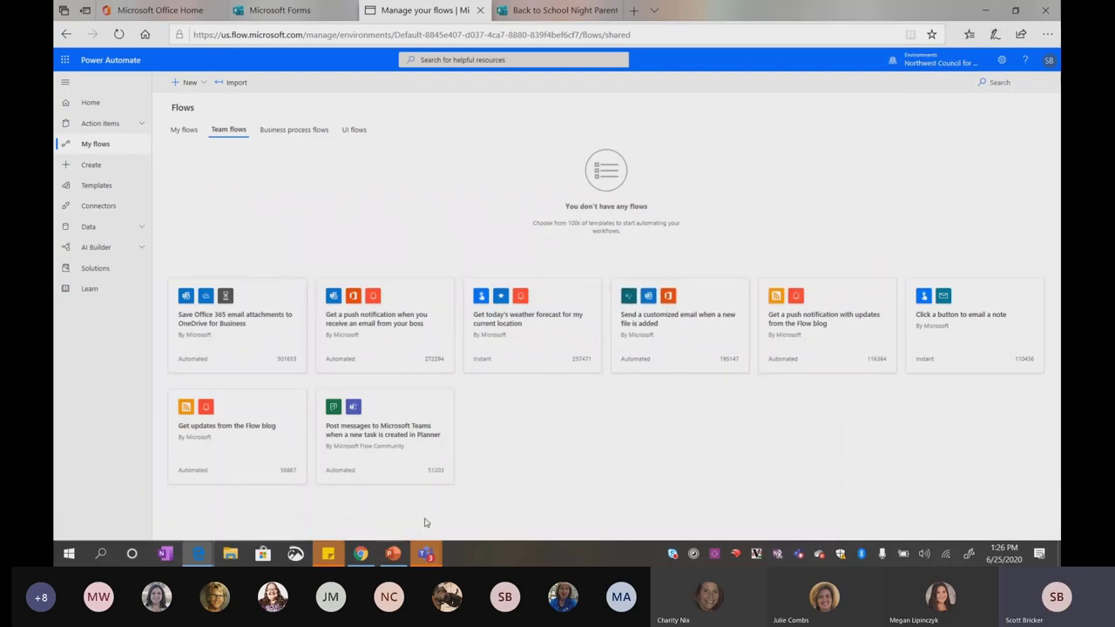
{"action": "left_click", "coordinate": [396, 553]}
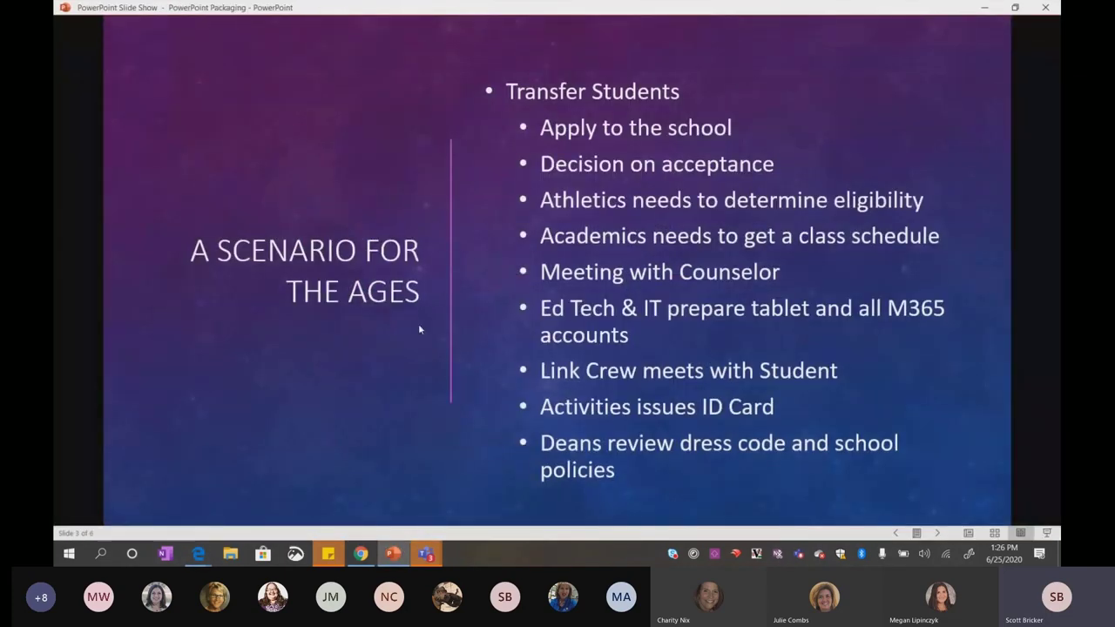
{"action": "left_click", "coordinate": [418, 329]}
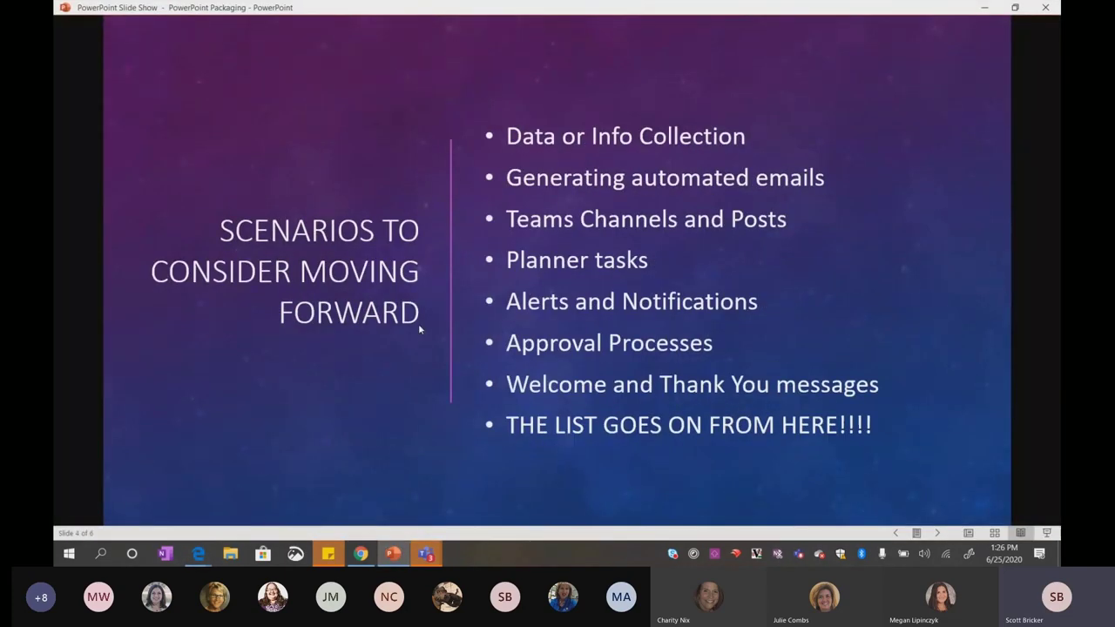